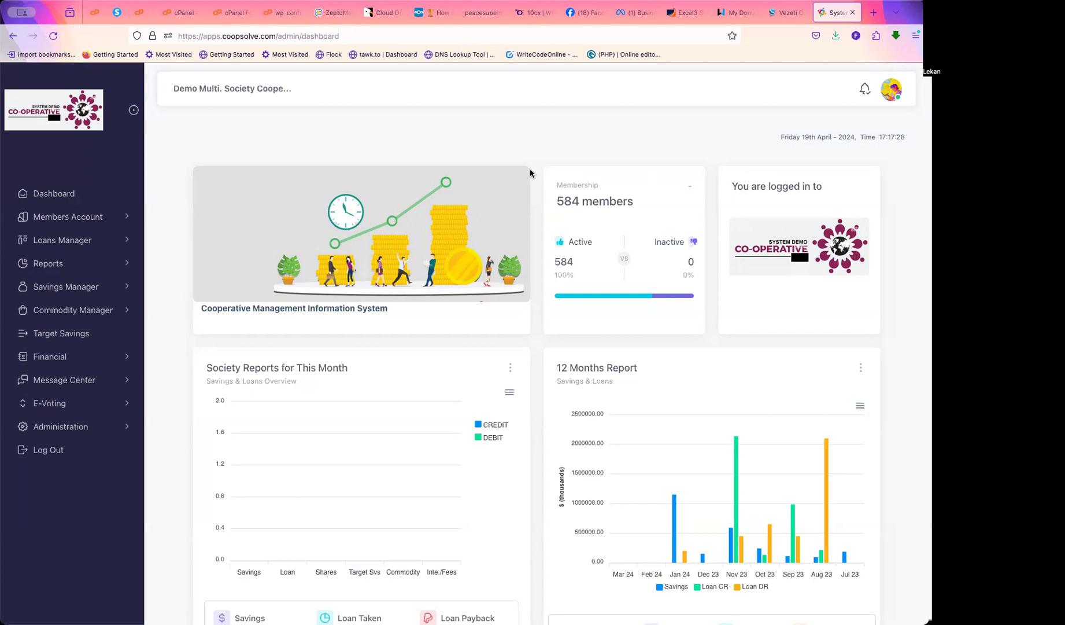
# Go through Administration and Society Setup to Approval Setup, and start a new approval route
pyautogui.scroll(-3, 530, 226)
pyautogui.scroll(3, 531, 230)
pyautogui.scroll(-1, 531, 230)
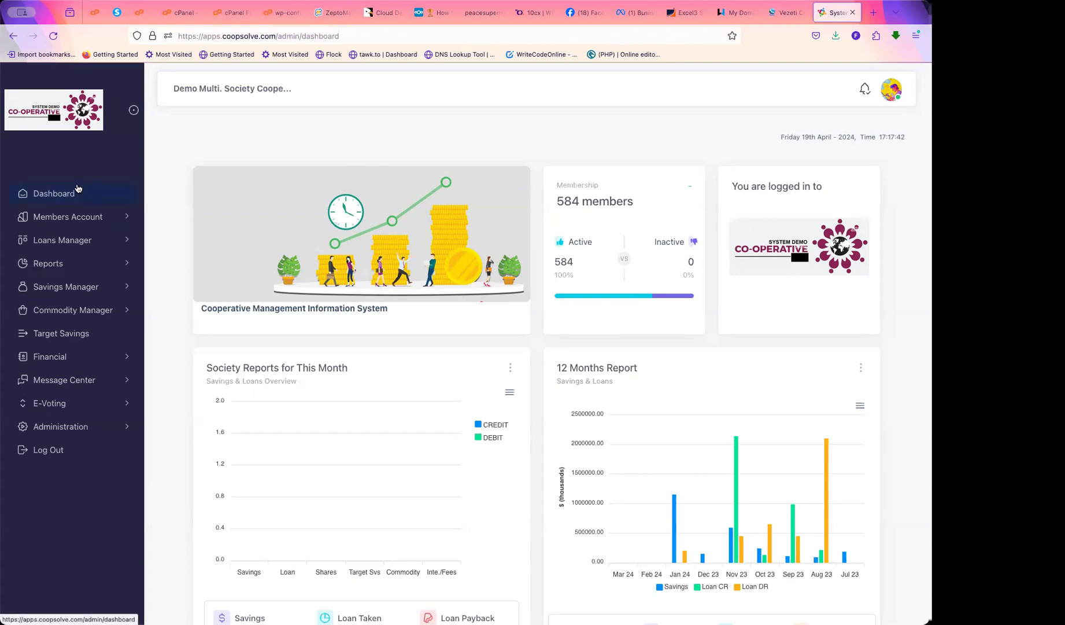
pyautogui.click(82, 426)
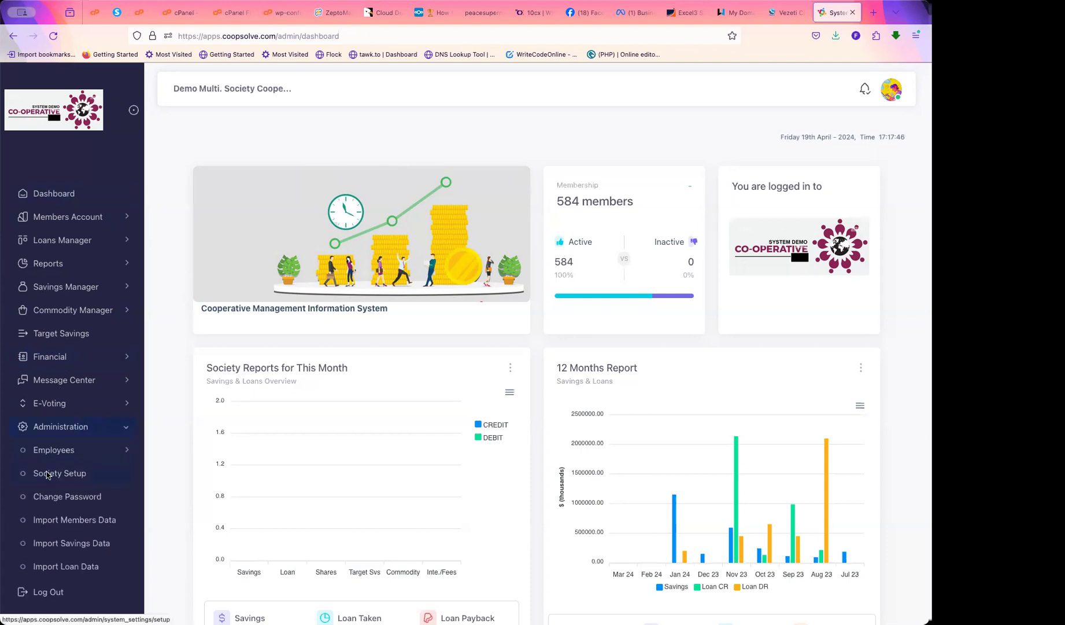
pyautogui.click(66, 479)
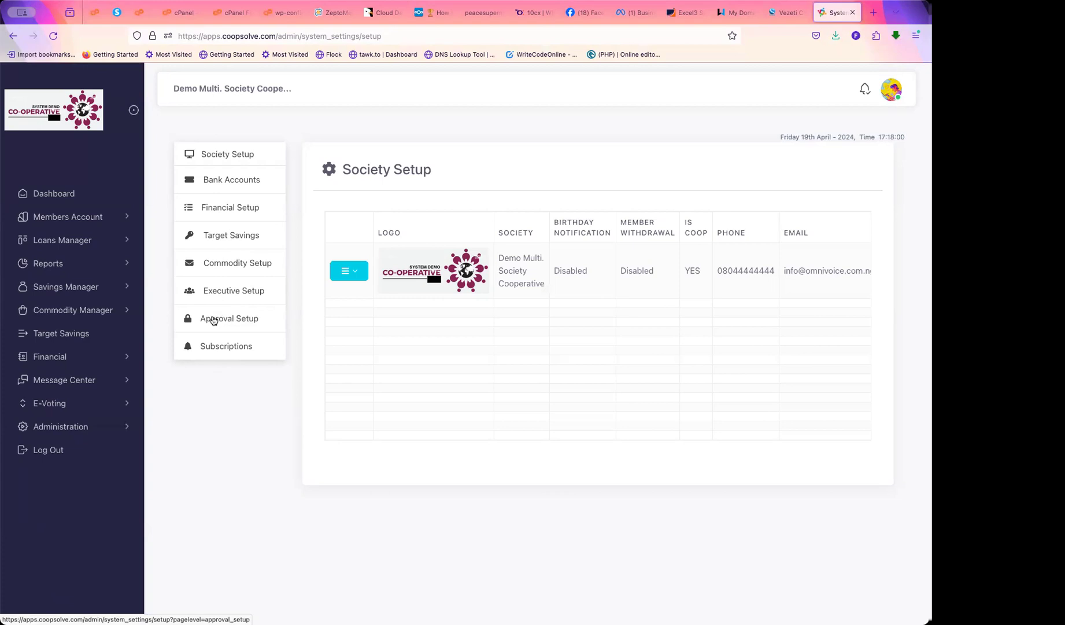
pyautogui.click(229, 318)
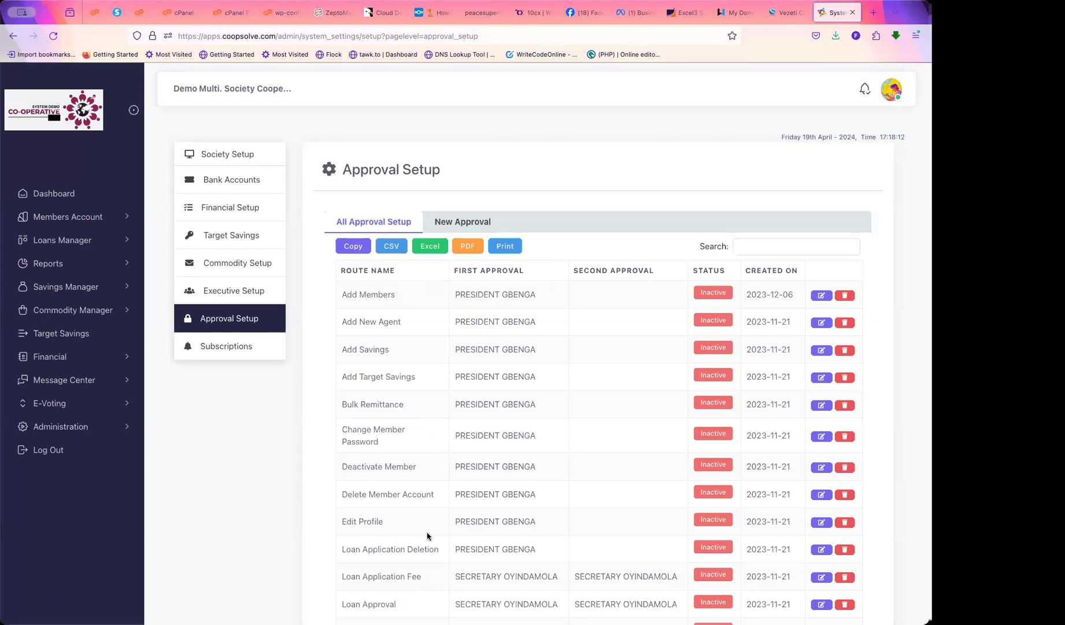
pyautogui.click(460, 223)
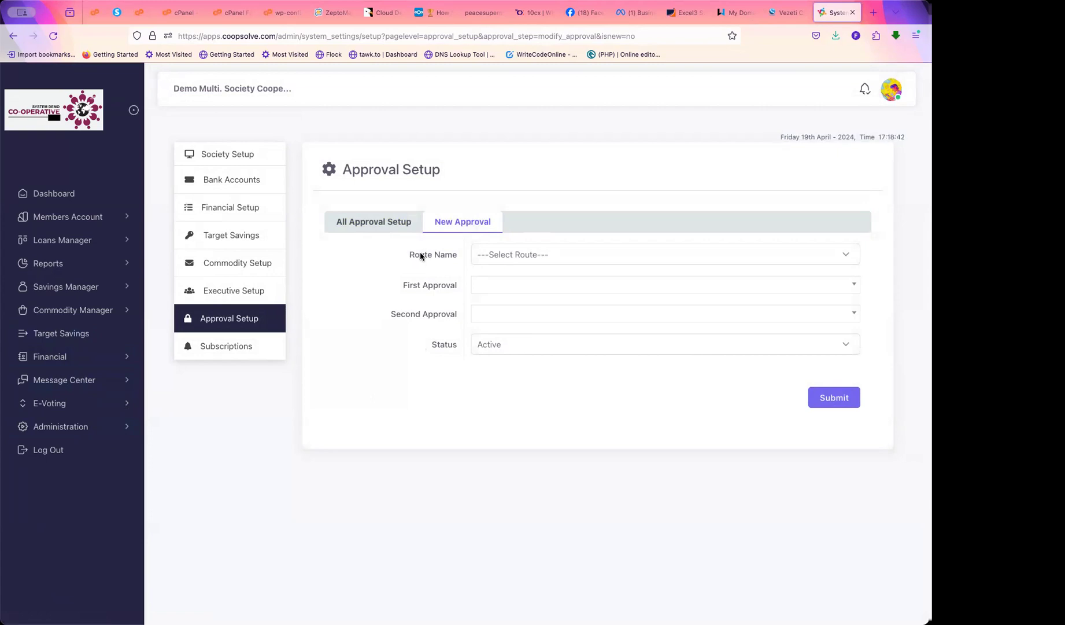
# On the New Approval form, open the Route Name list of available routes
pyautogui.moveTo(408, 254); pyautogui.dragTo(463, 257)
pyautogui.click(542, 255)
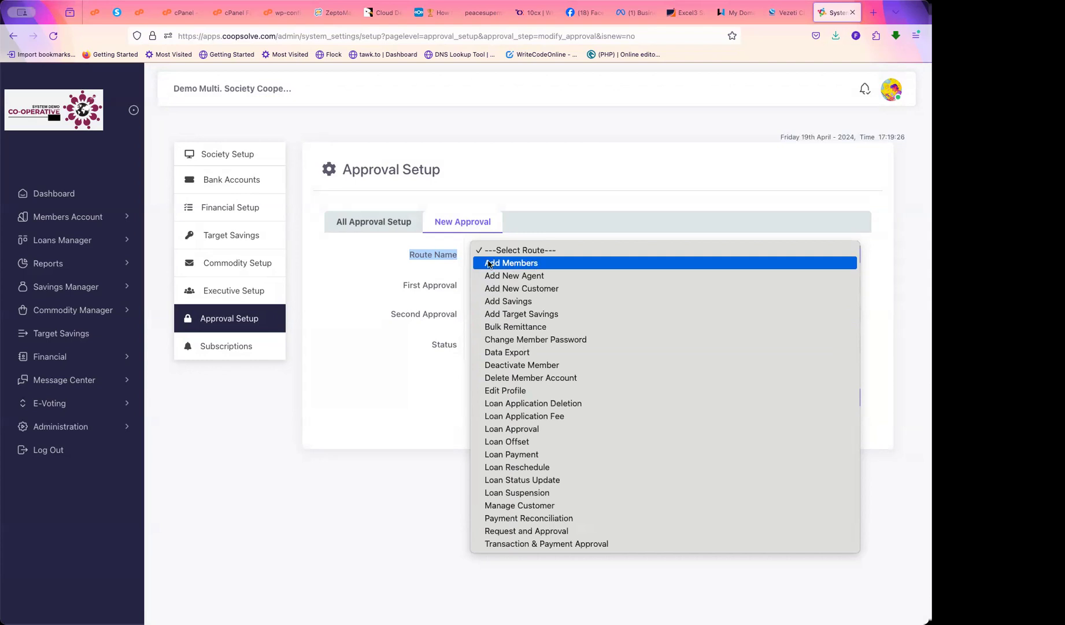
# Choose the Add Members route, pick the searched staff member as first approver, and keep status Active
pyautogui.click(512, 265)
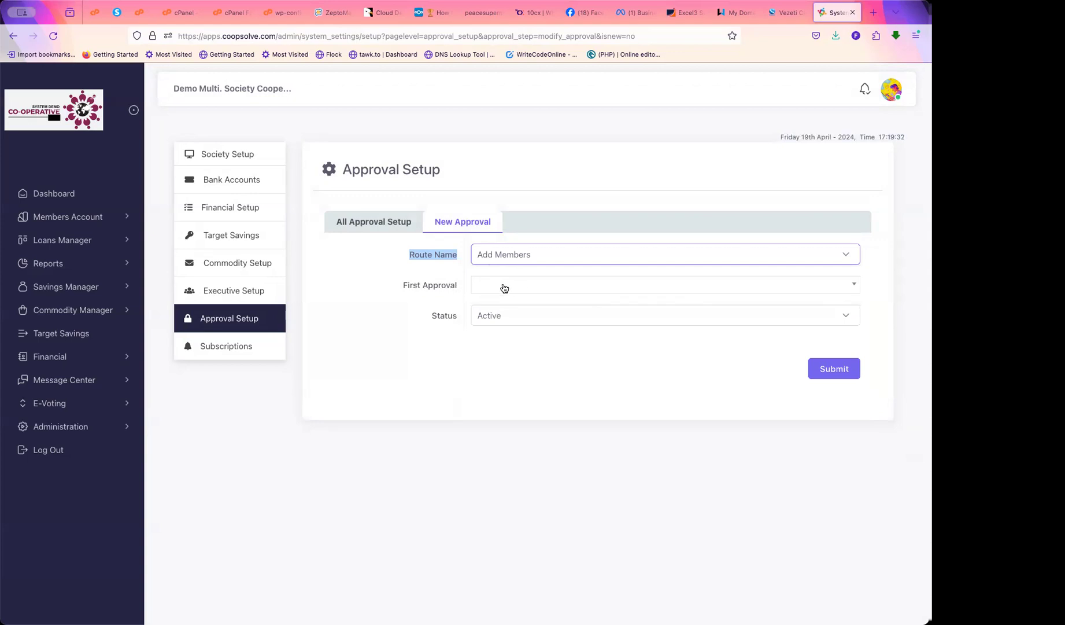
pyautogui.click(507, 288)
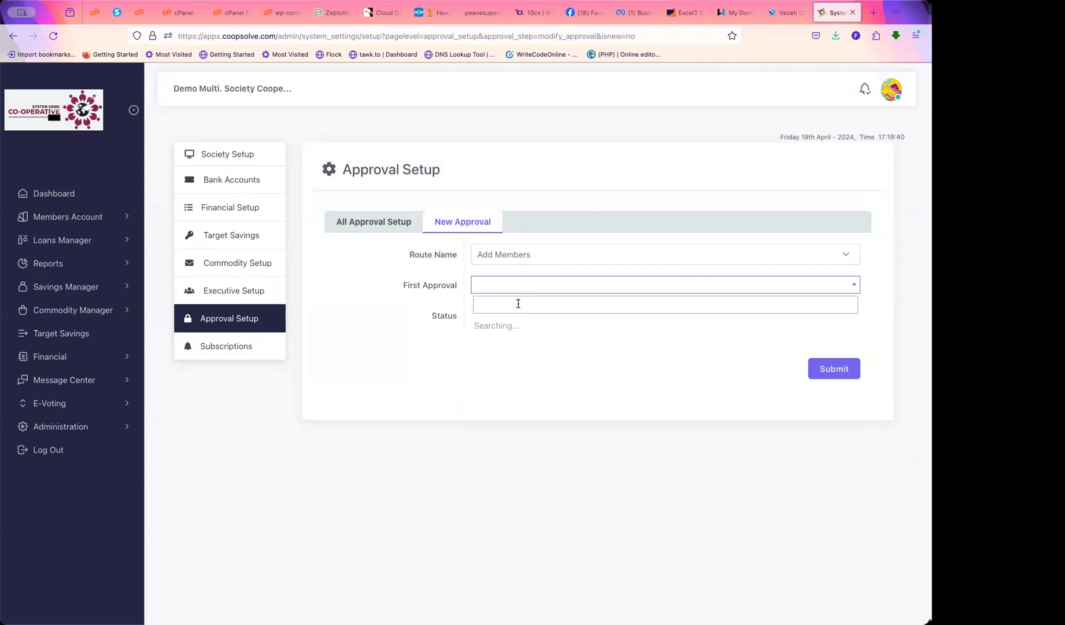
pyautogui.write('e')
pyautogui.press('BackSpace')
pyautogui.press('BackSpace')
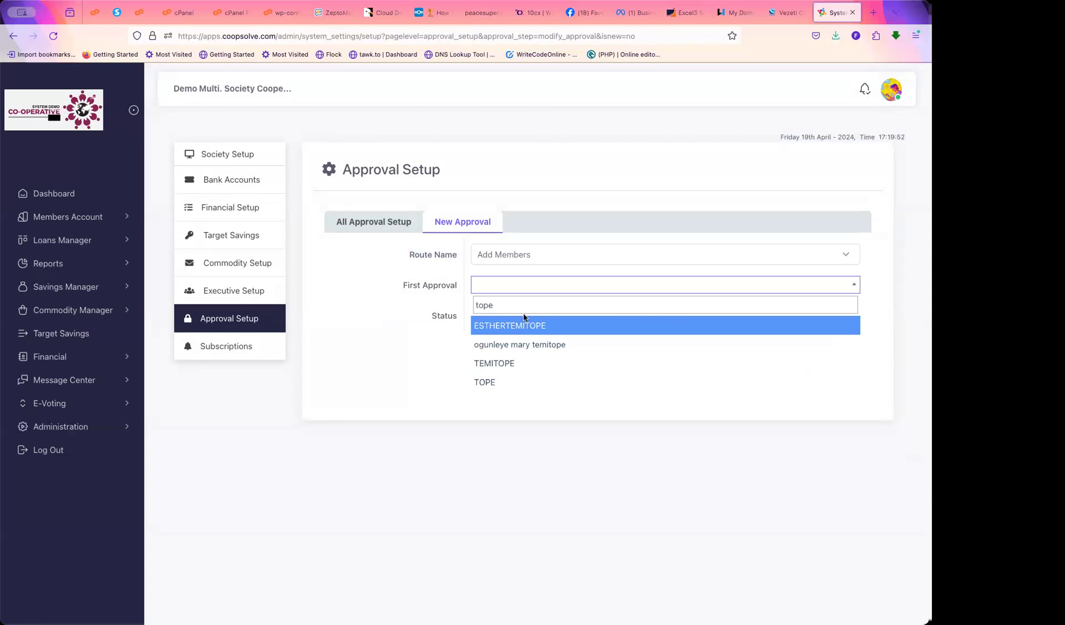
pyautogui.click(514, 364)
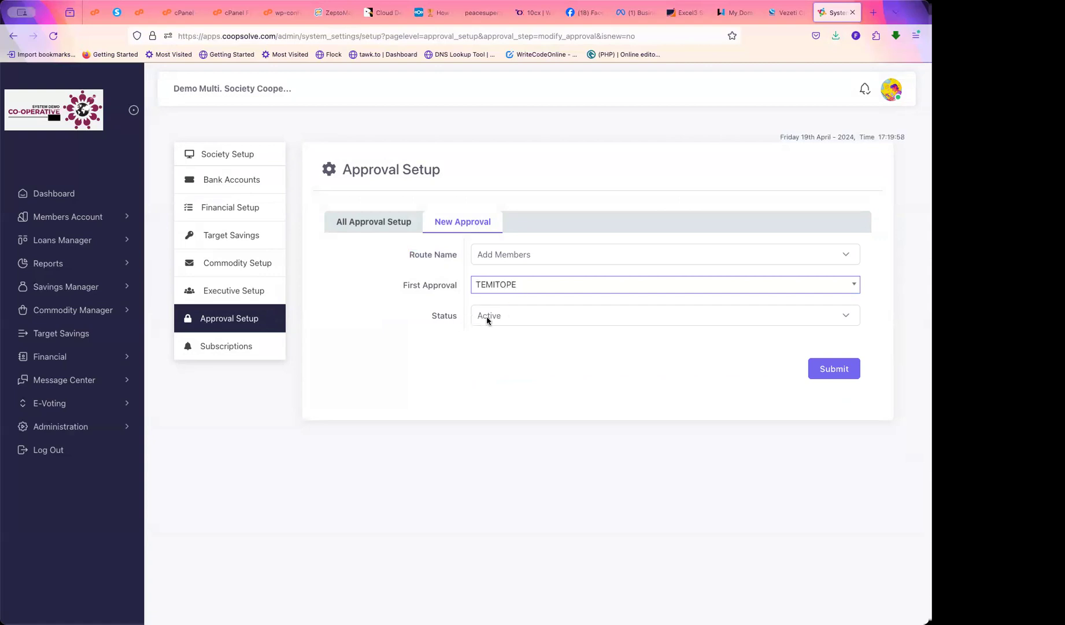
pyautogui.click(512, 317)
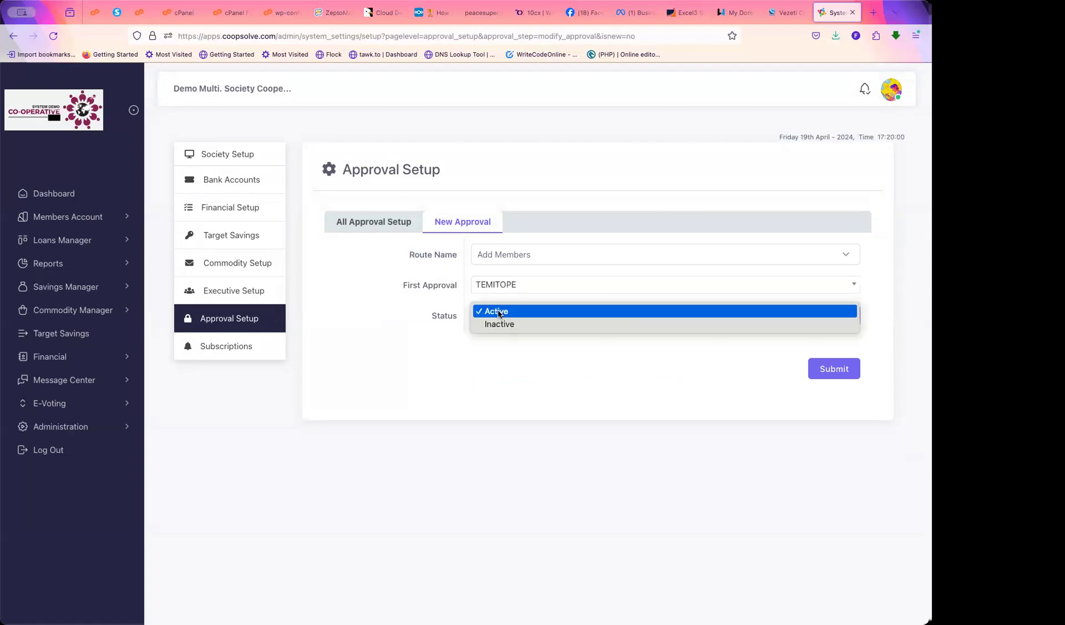
pyautogui.click(501, 314)
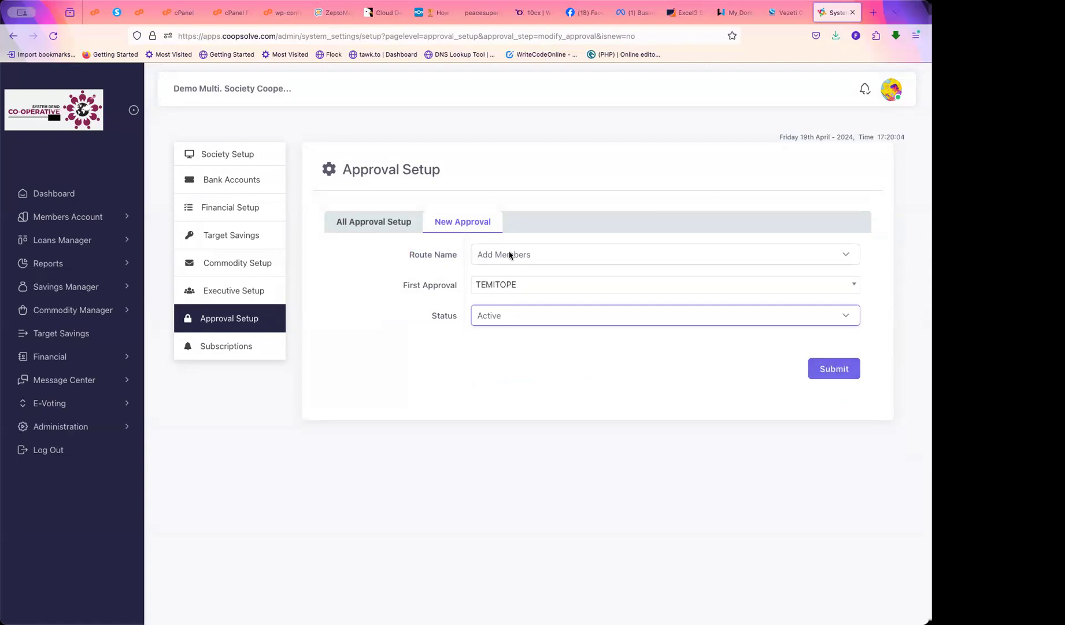
pyautogui.click(583, 258)
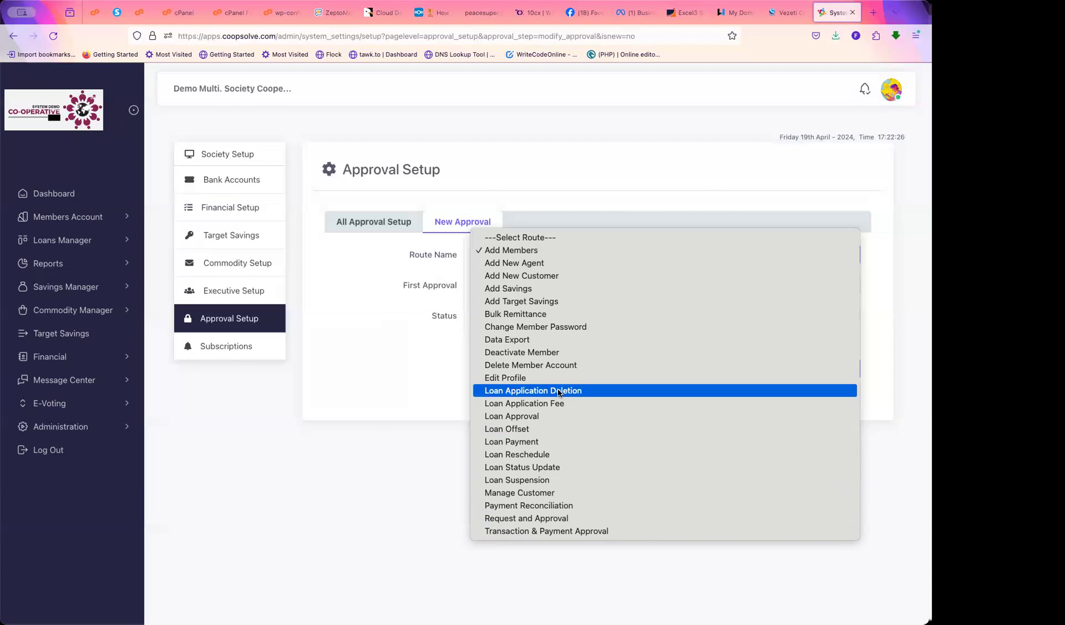
# Return to All Approval Setup and review the Add Members route and its first approver
pyautogui.click(426, 392)
pyautogui.click(364, 226)
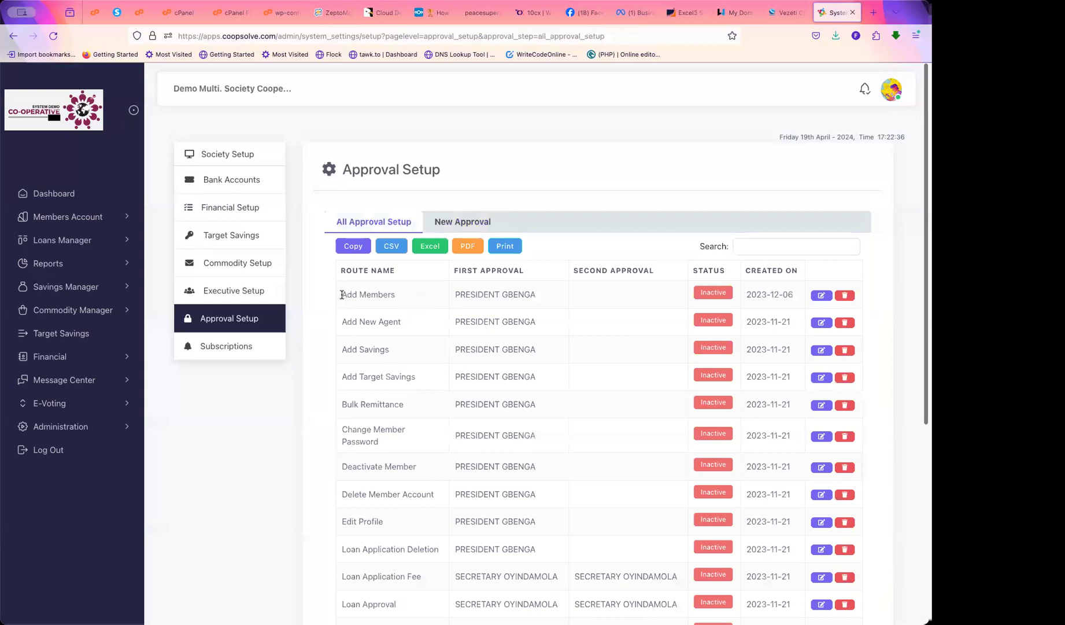
pyautogui.moveTo(343, 295); pyautogui.dragTo(416, 304)
pyautogui.moveTo(538, 297); pyautogui.dragTo(449, 293)
# Review the approvers for Add Target Savings, Loan Approval and Loan Application Fee in the table
pyautogui.scroll(-3, 475, 447)
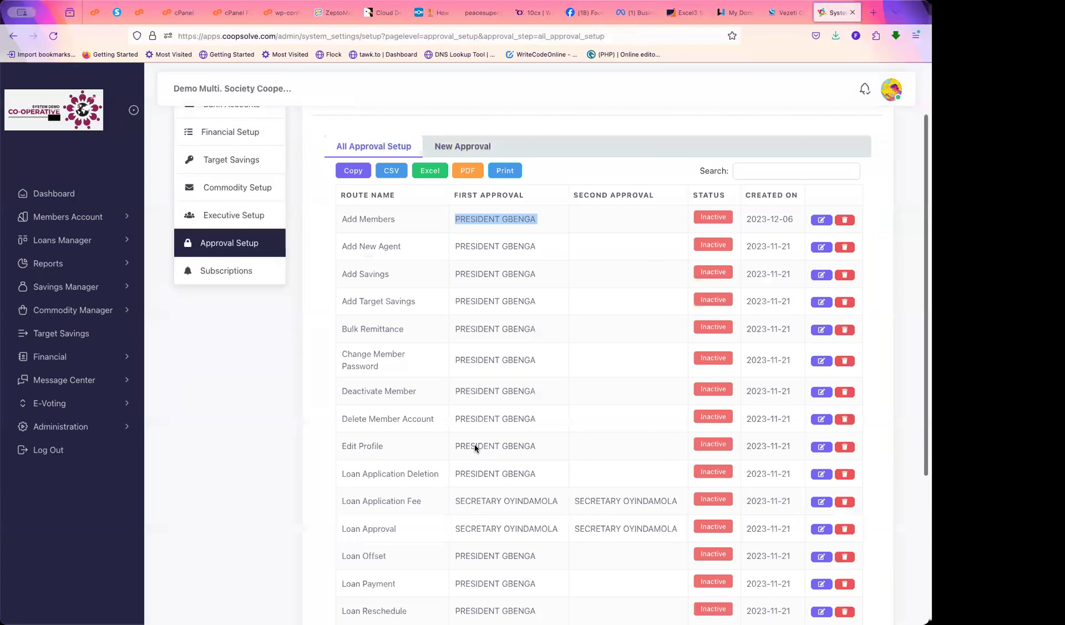
pyautogui.moveTo(341, 283); pyautogui.dragTo(455, 299)
pyautogui.scroll(-4, 464, 523)
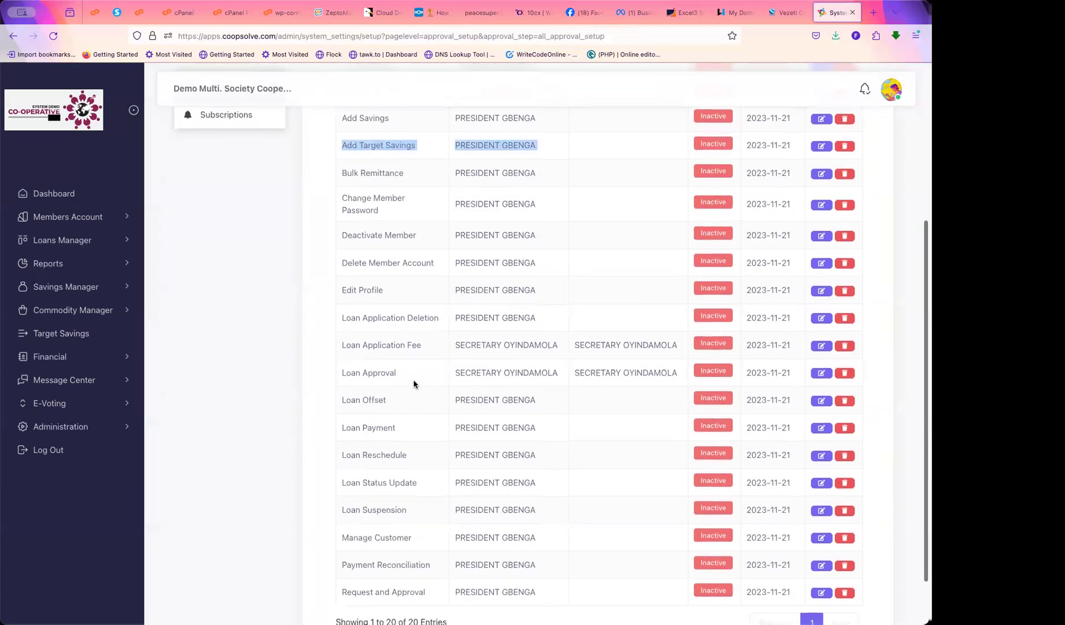
pyautogui.moveTo(401, 373); pyautogui.dragTo(346, 371)
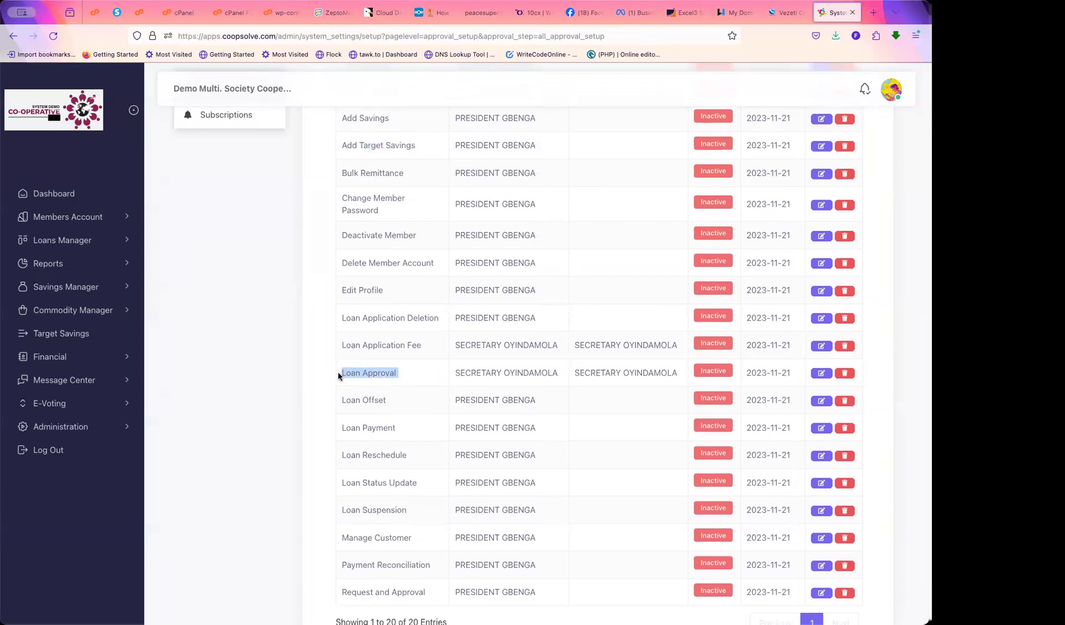
pyautogui.moveTo(399, 373); pyautogui.dragTo(330, 373)
pyautogui.moveTo(456, 373); pyautogui.dragTo(646, 388)
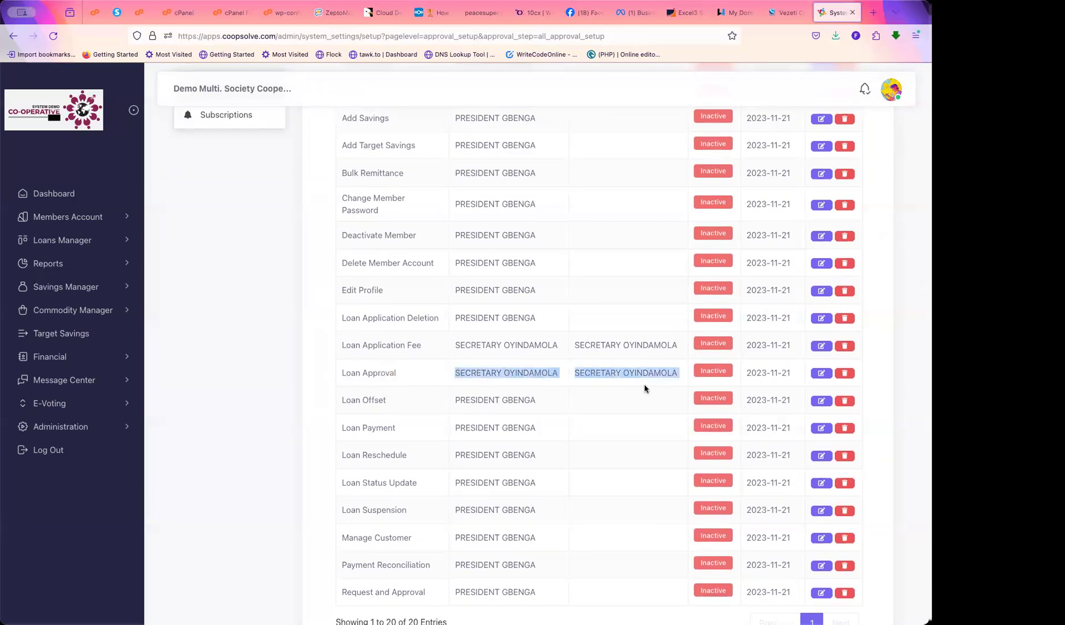
pyautogui.doubleClick(539, 370)
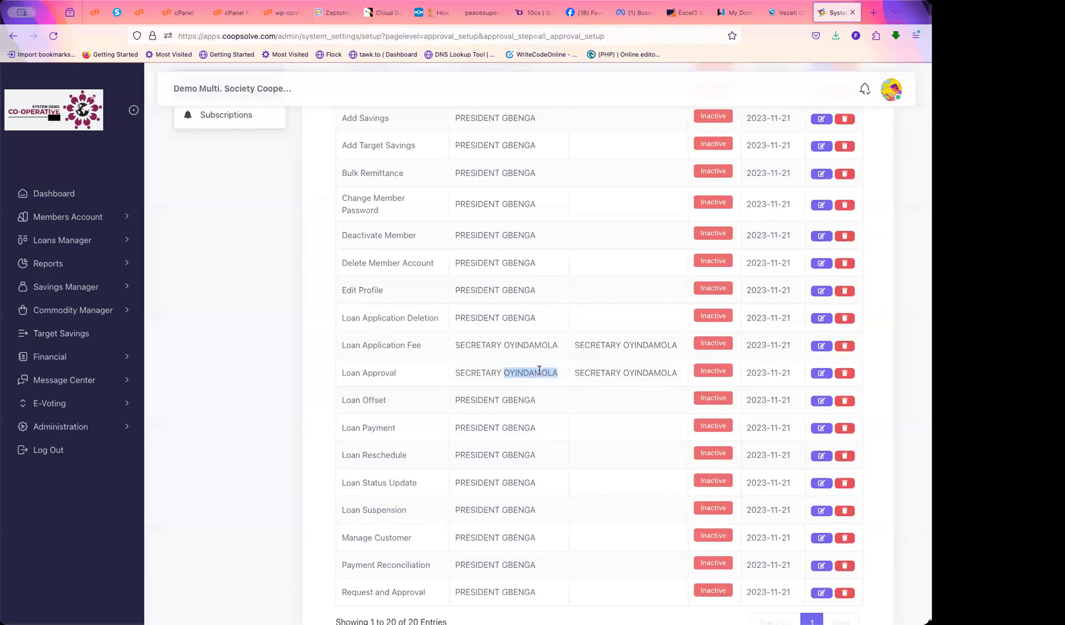
pyautogui.moveTo(596, 375); pyautogui.dragTo(649, 371)
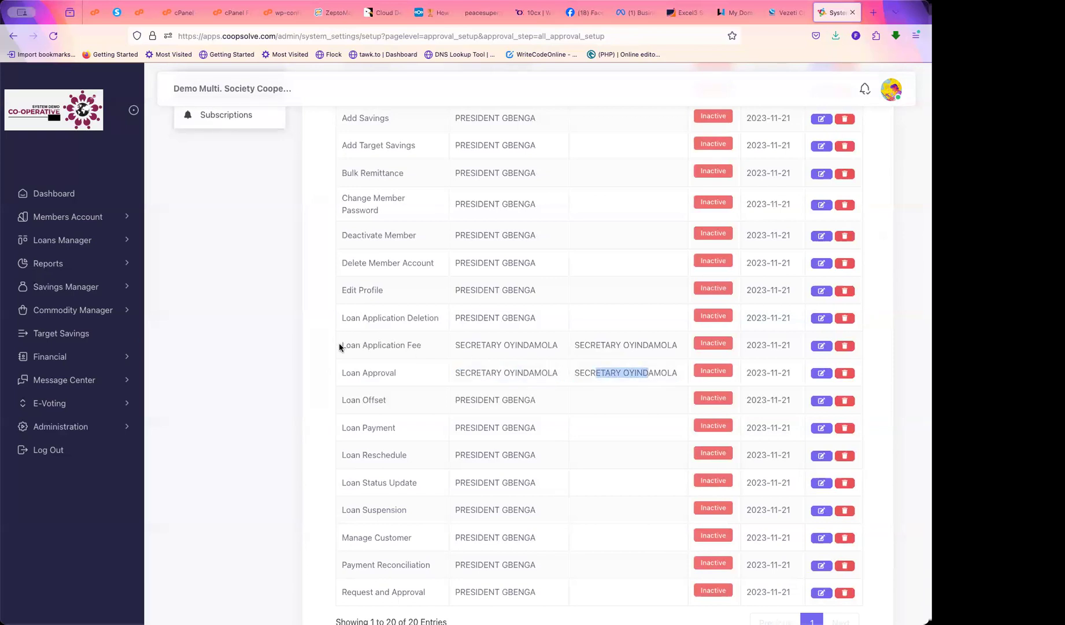
pyautogui.moveTo(342, 344); pyautogui.dragTo(640, 345)
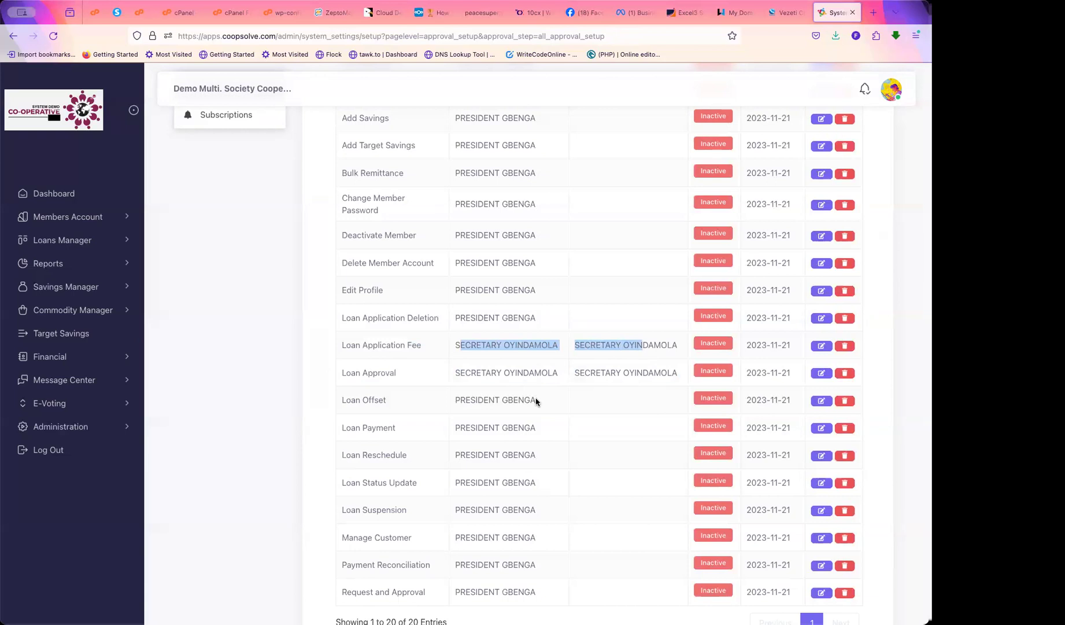
pyautogui.click(515, 496)
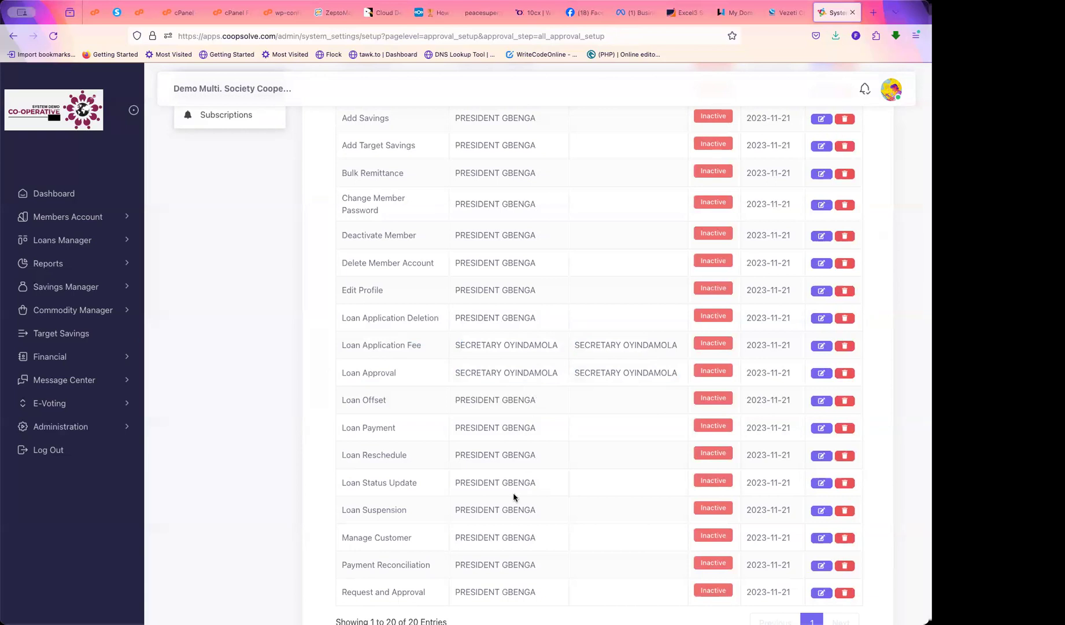
pyautogui.scroll(4, 514, 496)
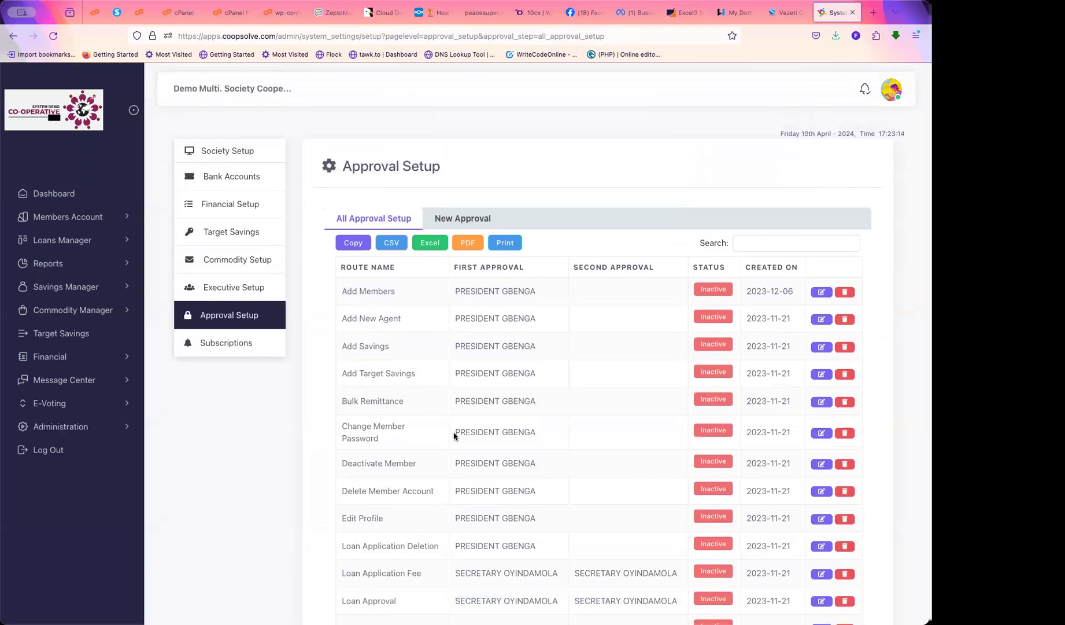
pyautogui.scroll(-4, 499, 566)
pyautogui.scroll(5, 499, 566)
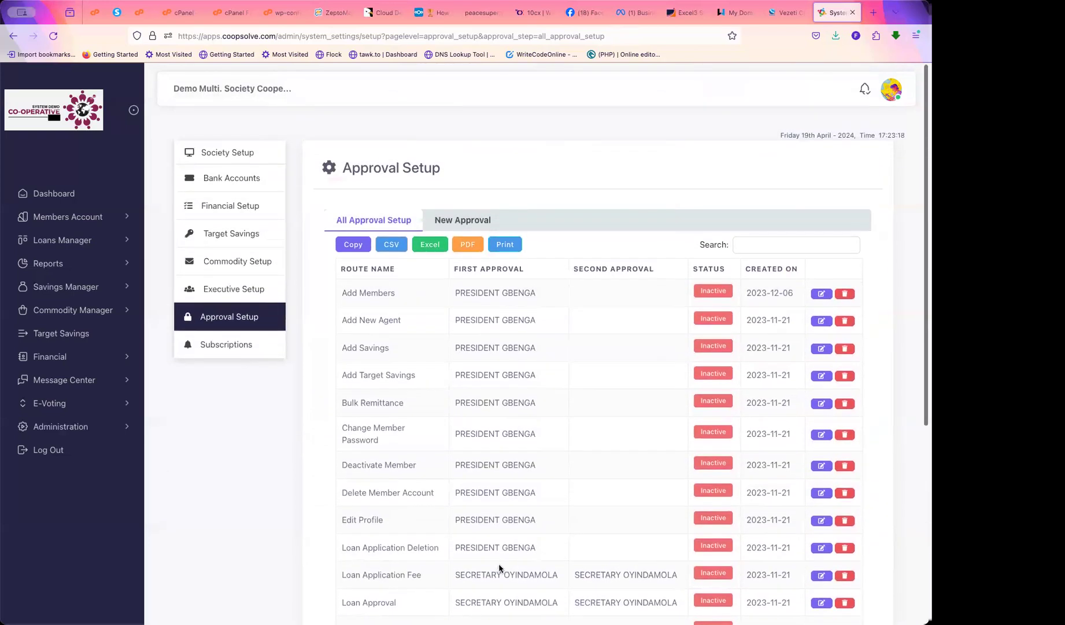
pyautogui.moveTo(460, 293); pyautogui.dragTo(549, 296)
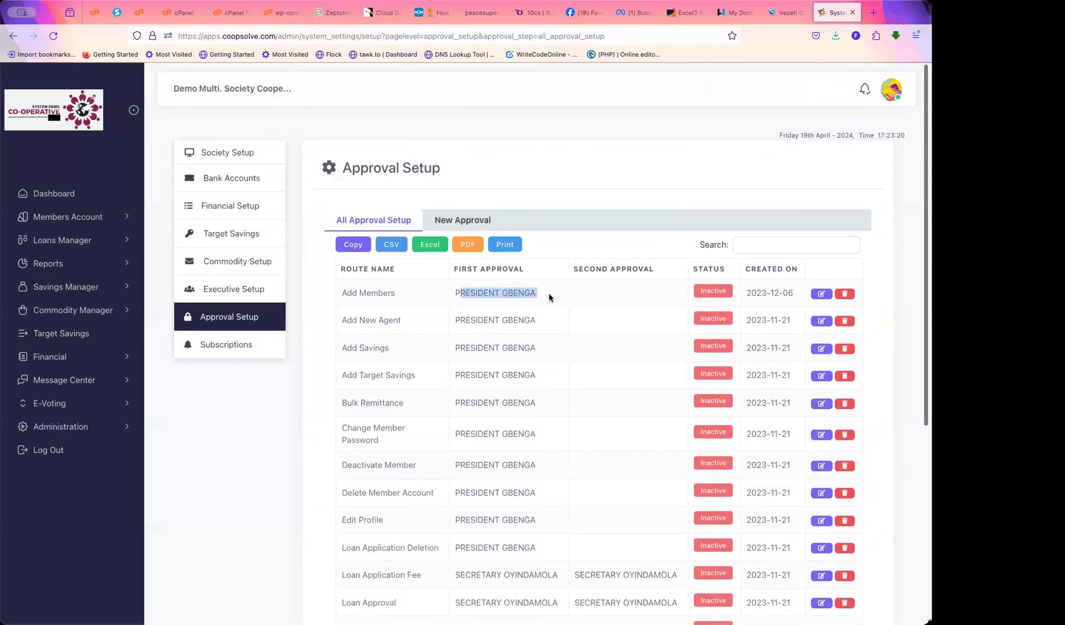
pyautogui.click(630, 286)
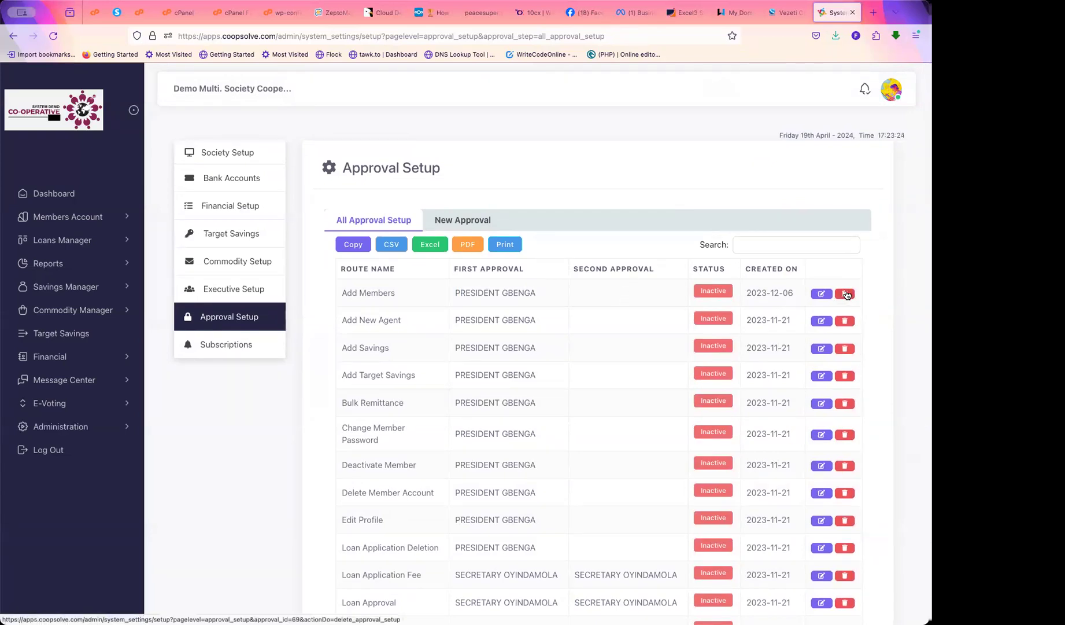
pyautogui.scroll(1, 599, 355)
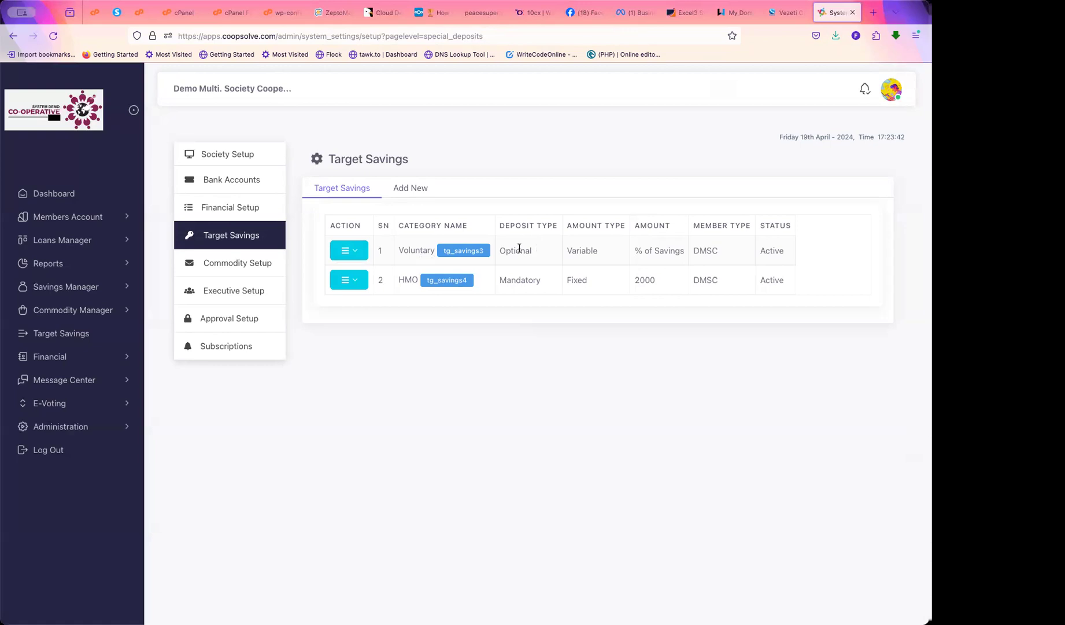
# Start a new target savings type 'Land Saving', trying Optional deposit then reverting to Mandatory
pyautogui.click(407, 188)
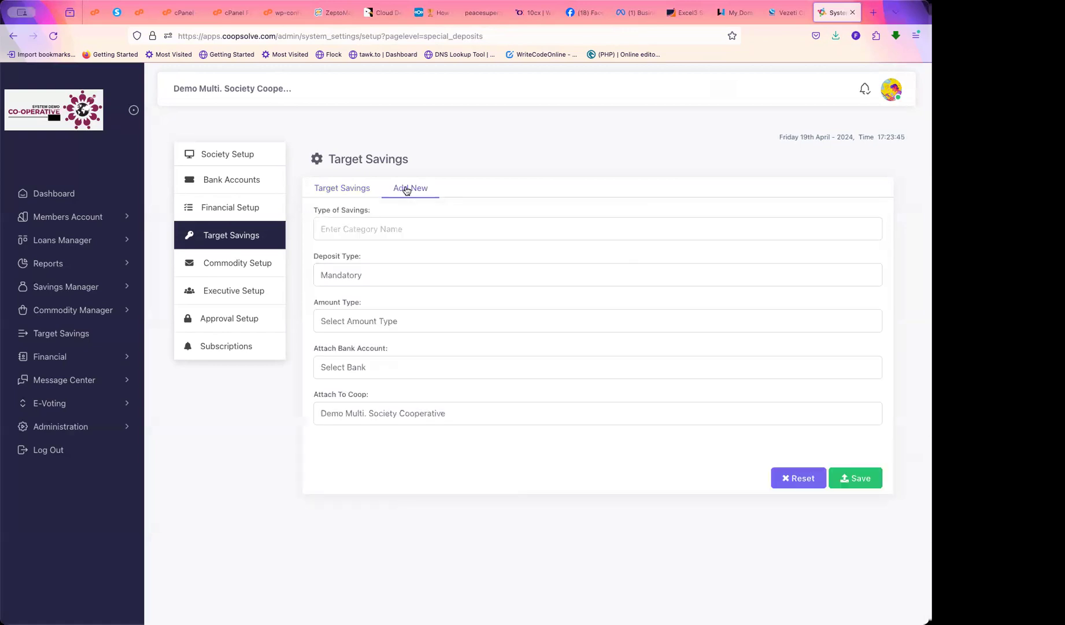
pyautogui.click(338, 231)
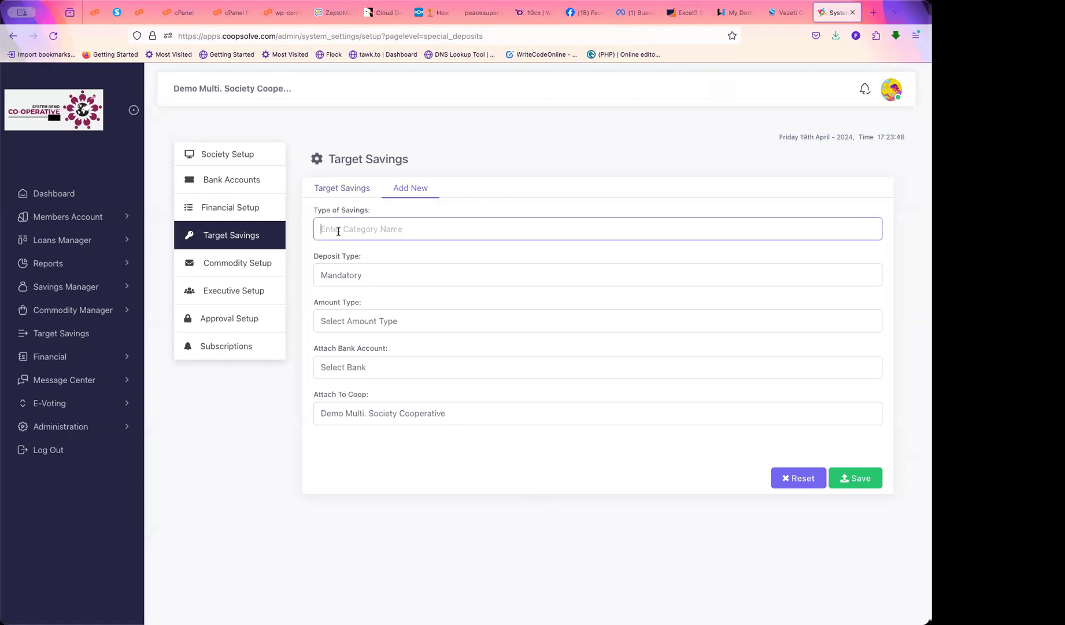
pyautogui.write('Land Saving')
pyautogui.click(362, 275)
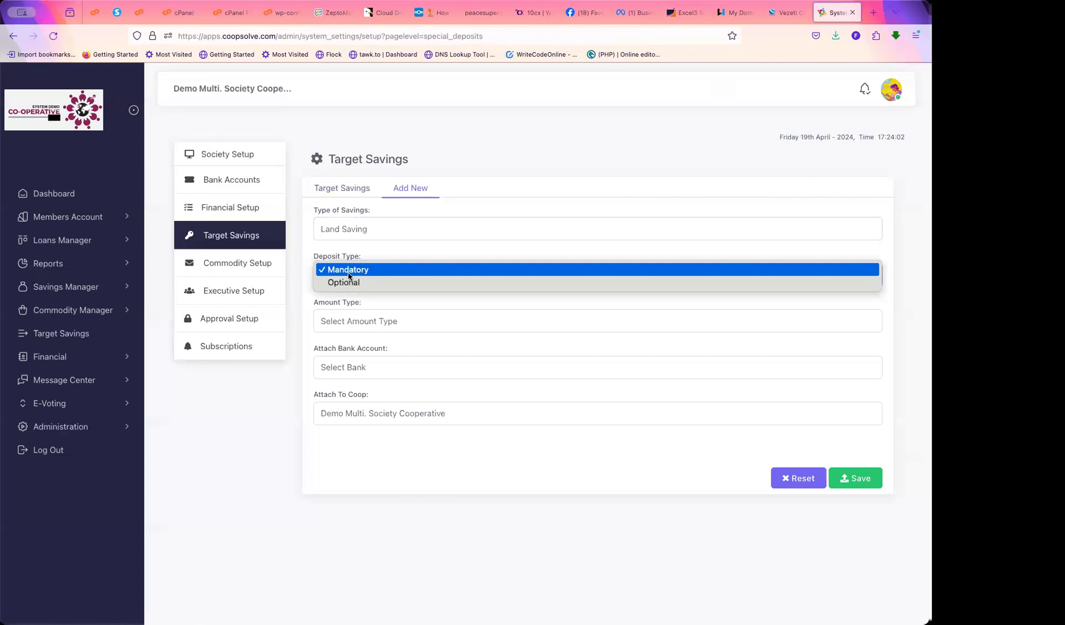
pyautogui.click(338, 283)
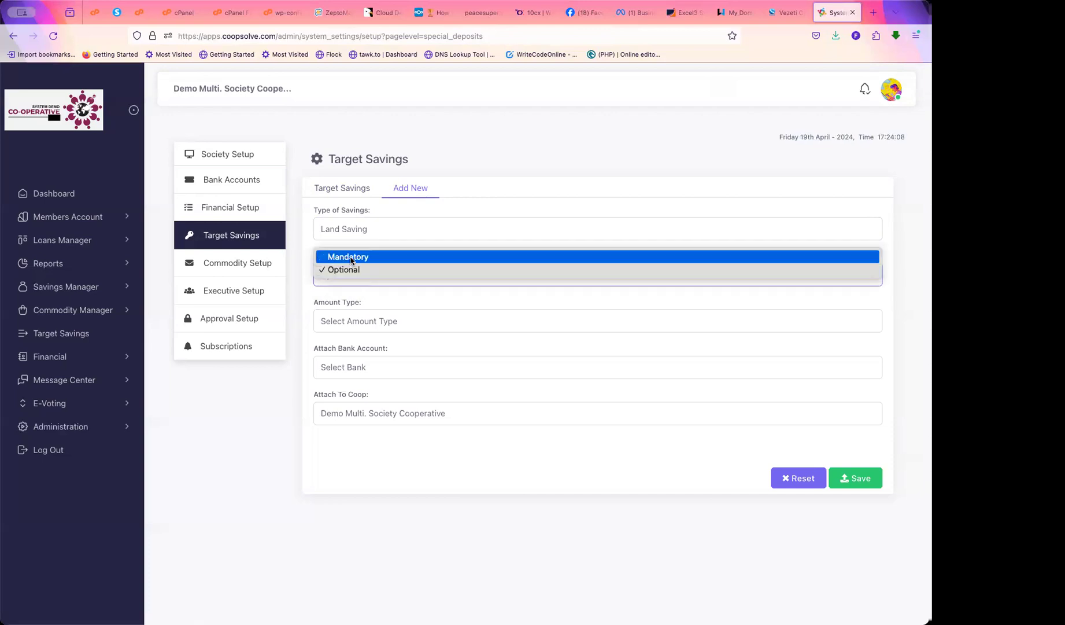
pyautogui.click(351, 258)
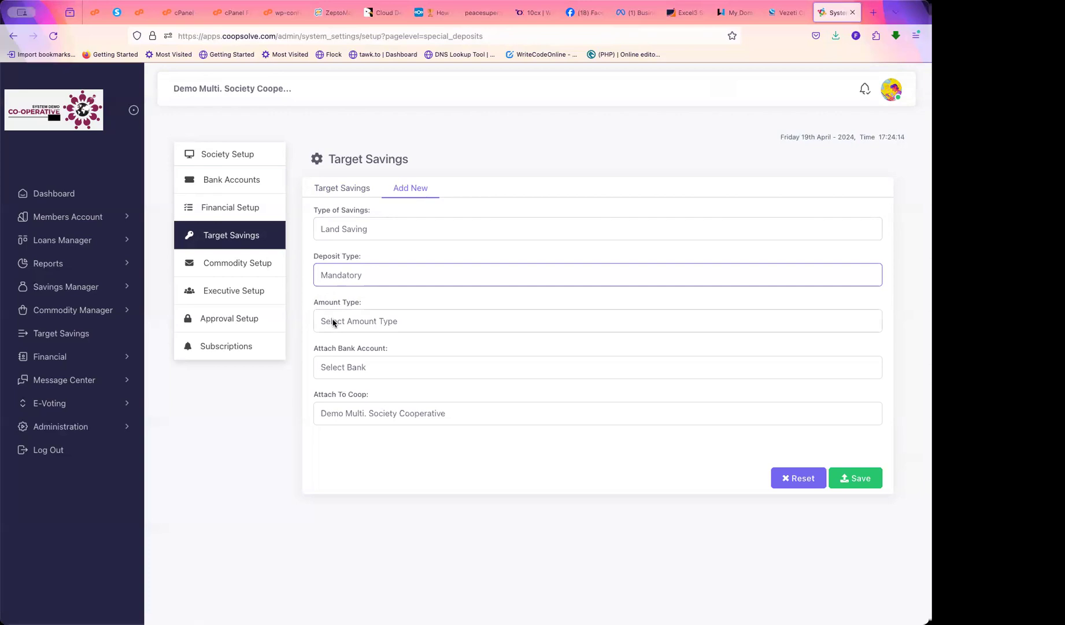
# Try a Fixed amount of 10000, then settle on a Variable amount of 10 percent
pyautogui.moveTo(317, 230); pyautogui.dragTo(403, 228)
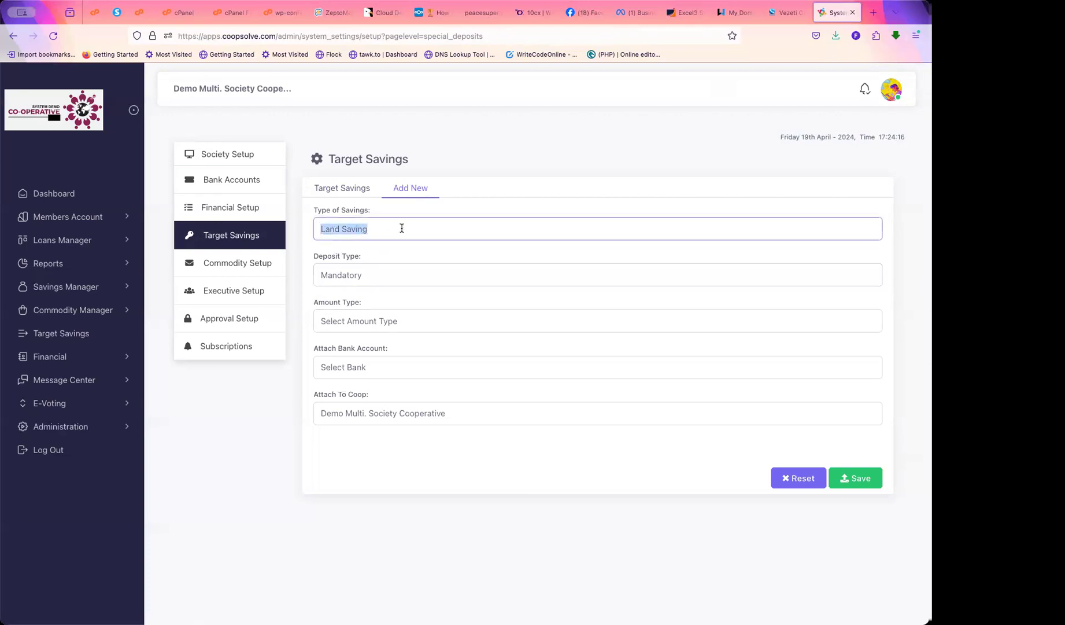
pyautogui.click(355, 324)
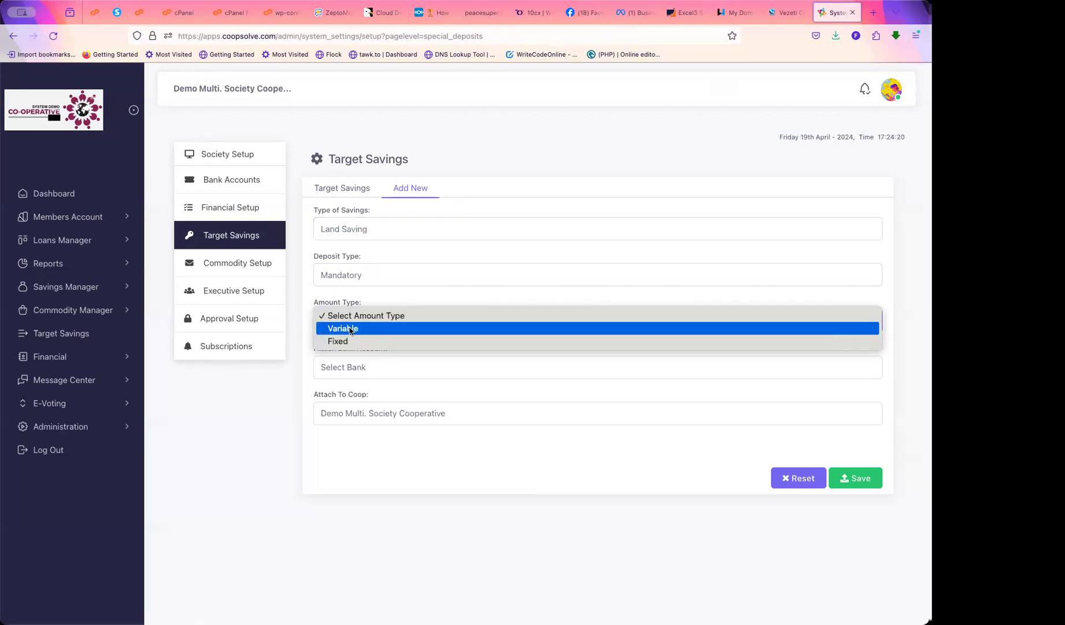
pyautogui.click(350, 329)
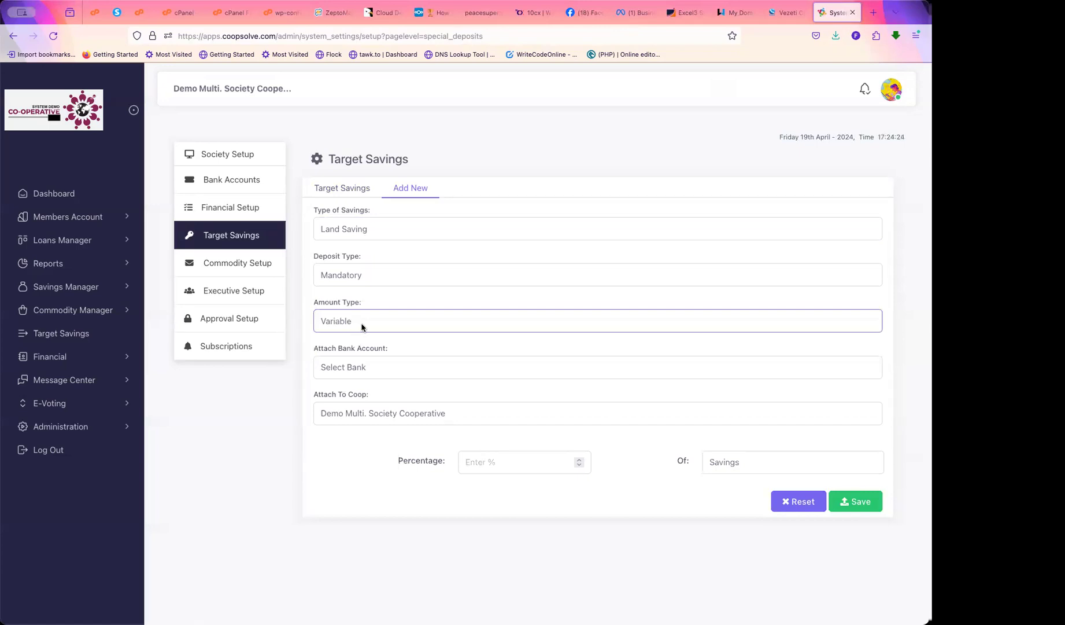
pyautogui.click(363, 328)
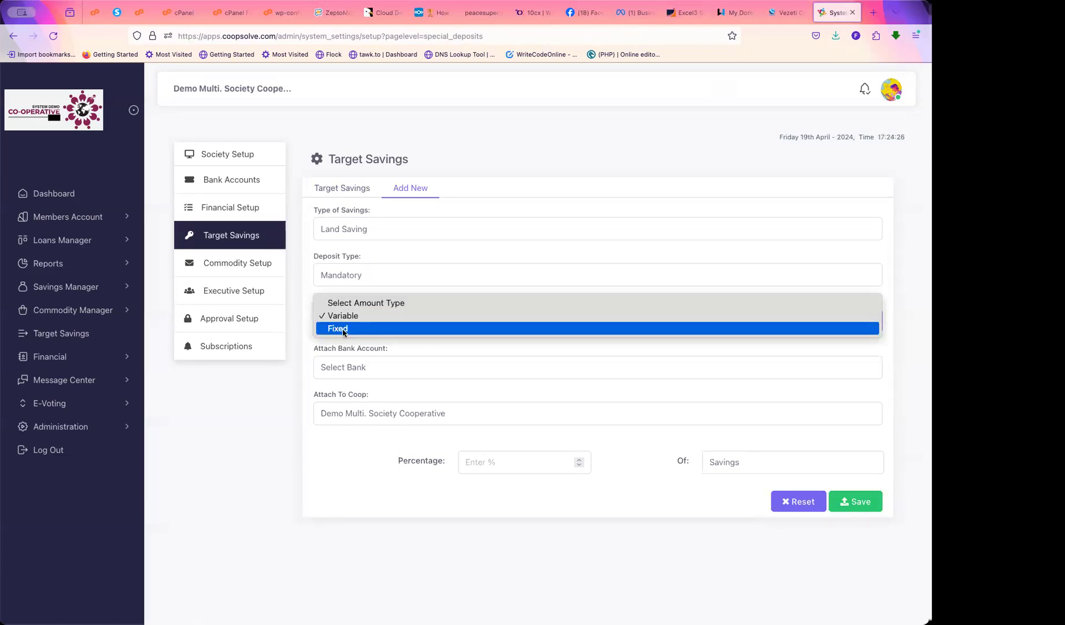
pyautogui.click(343, 330)
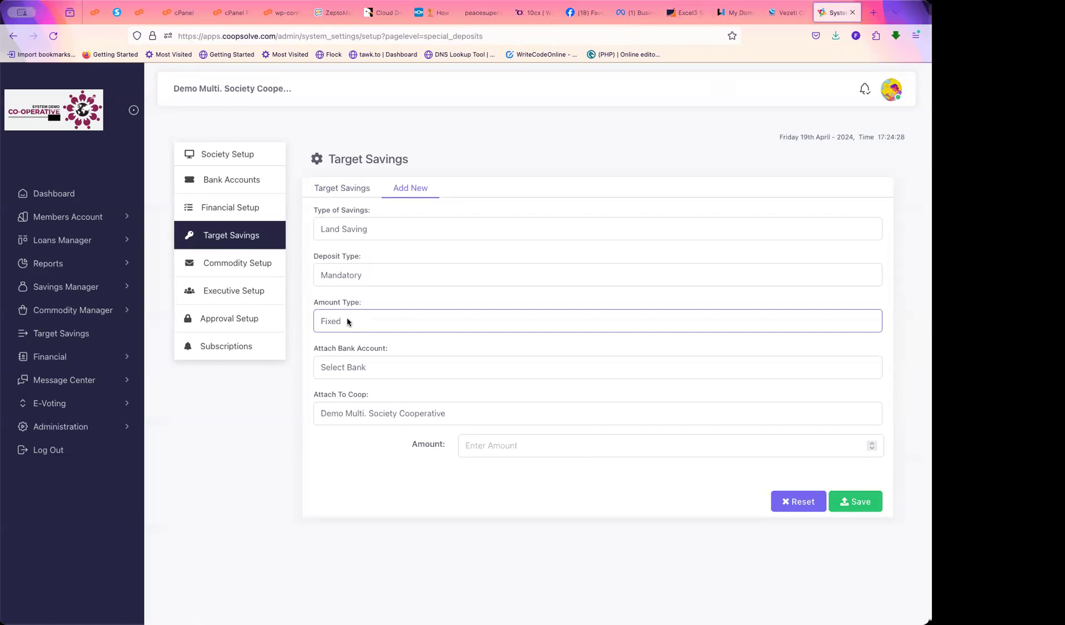
pyautogui.click(475, 446)
pyautogui.write('10000')
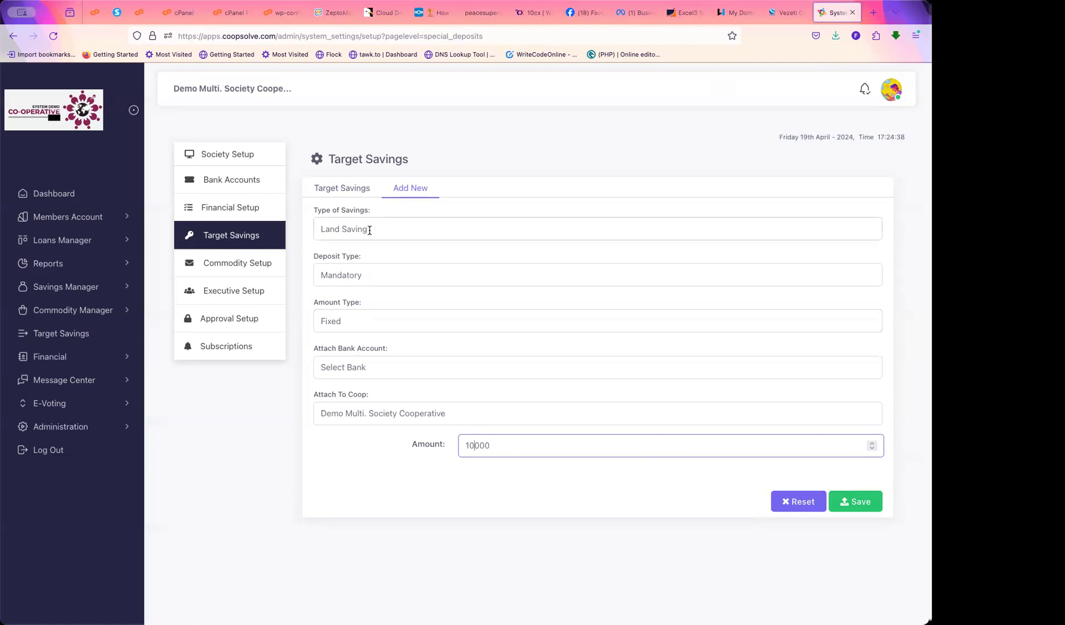
pyautogui.click(370, 321)
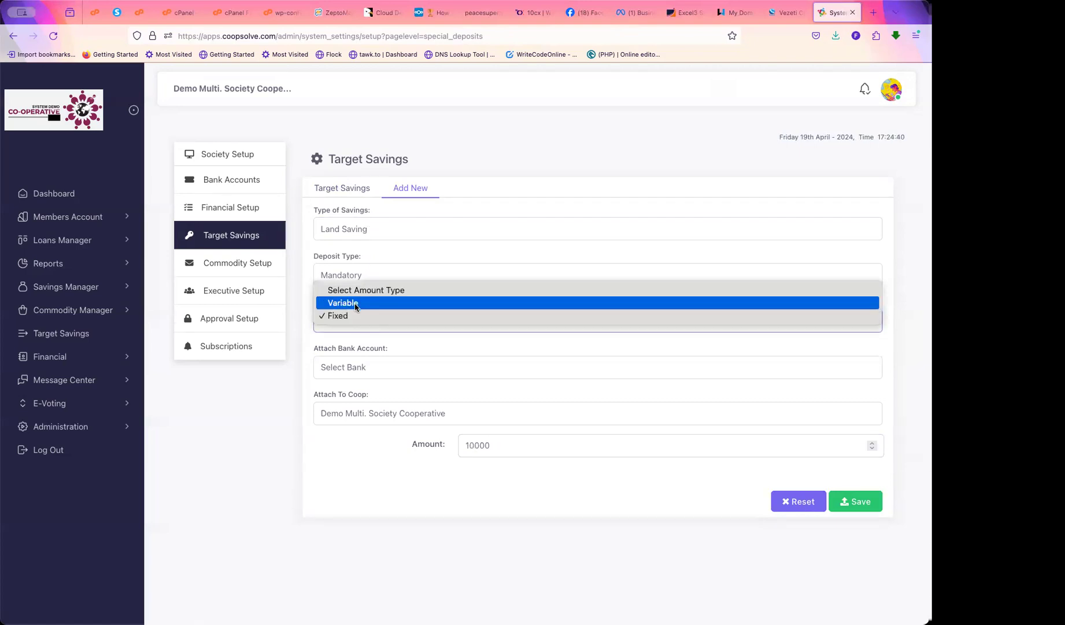
pyautogui.click(356, 305)
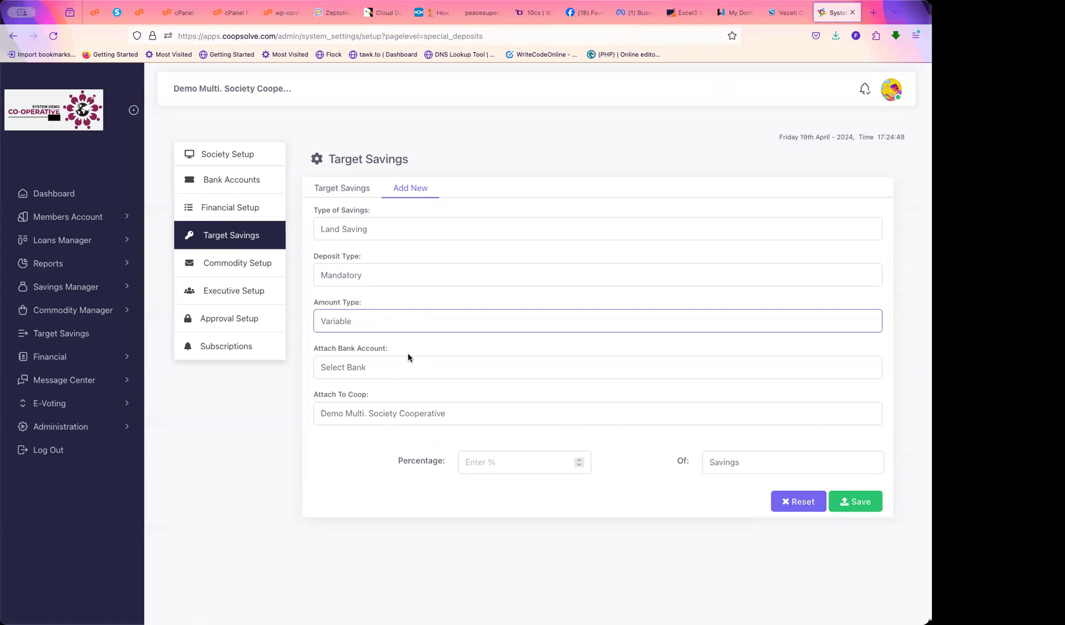
pyautogui.click(499, 465)
pyautogui.write('10')
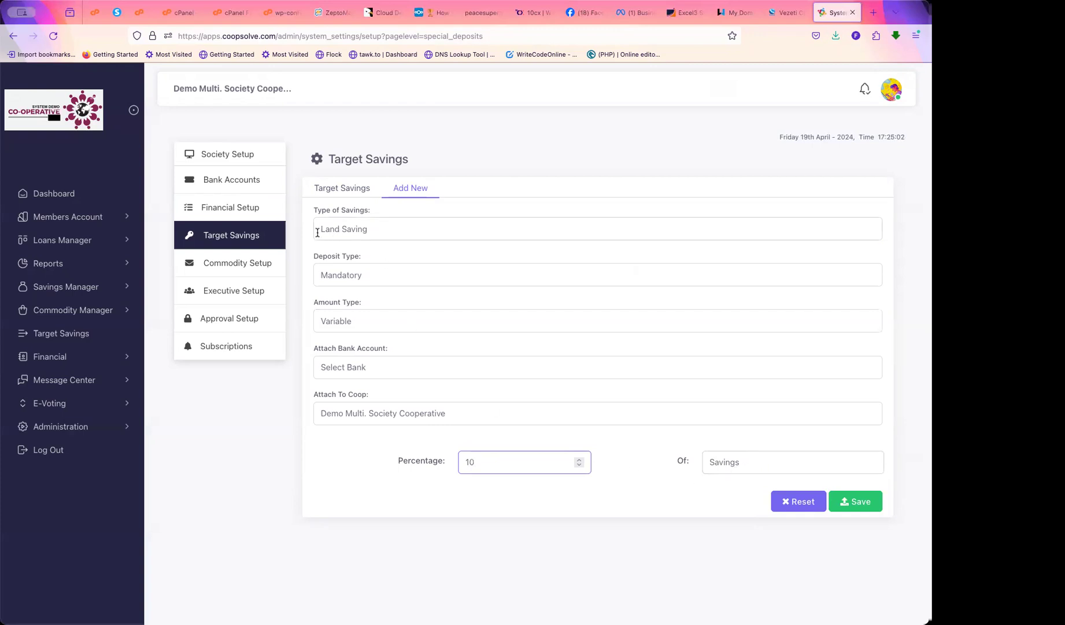
# Attach the Cash at Bank account to the Land Saving product
pyautogui.doubleClick(369, 228)
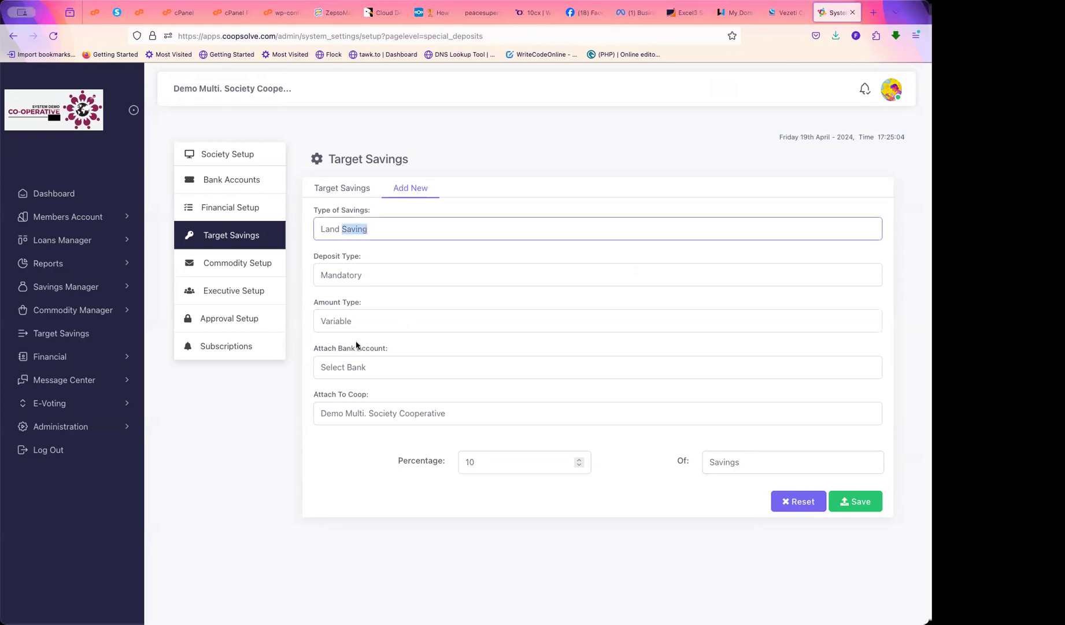
pyautogui.click(357, 365)
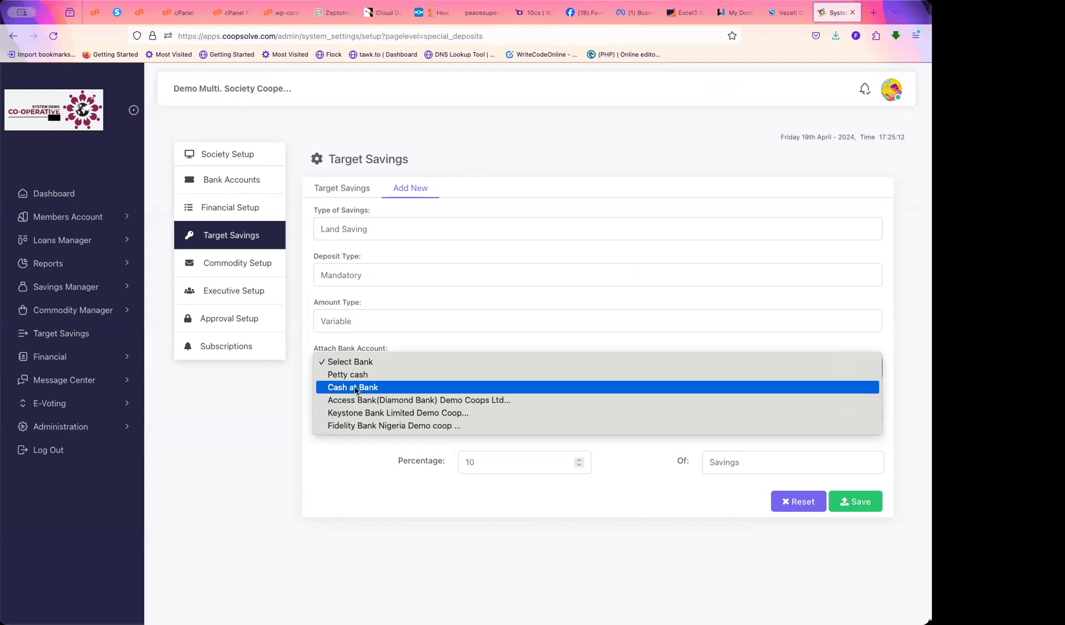
pyautogui.click(357, 387)
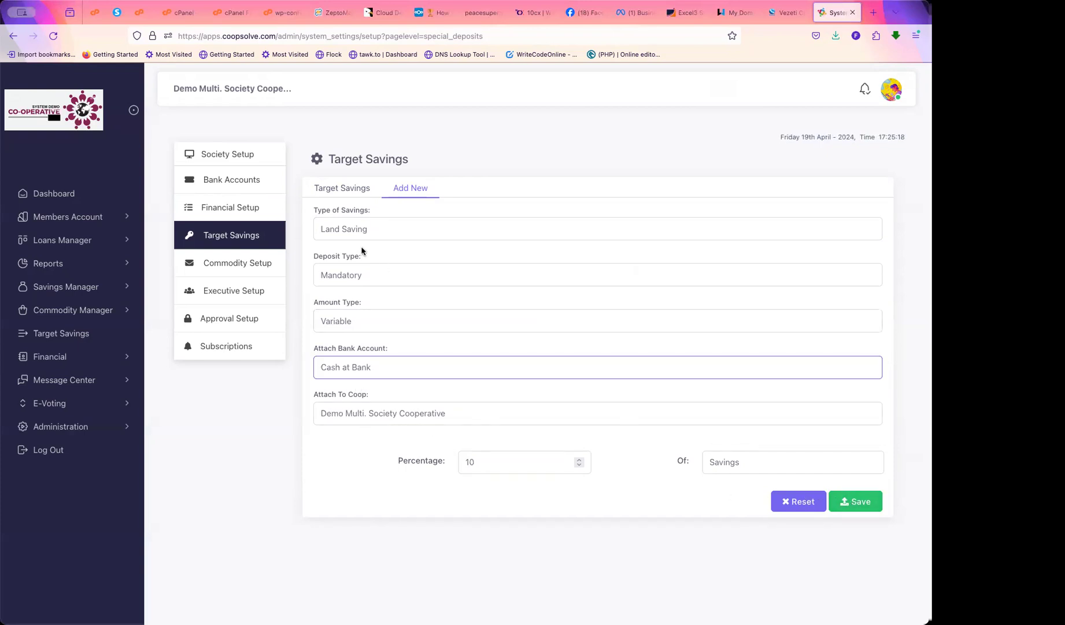
pyautogui.moveTo(372, 230); pyautogui.dragTo(306, 232)
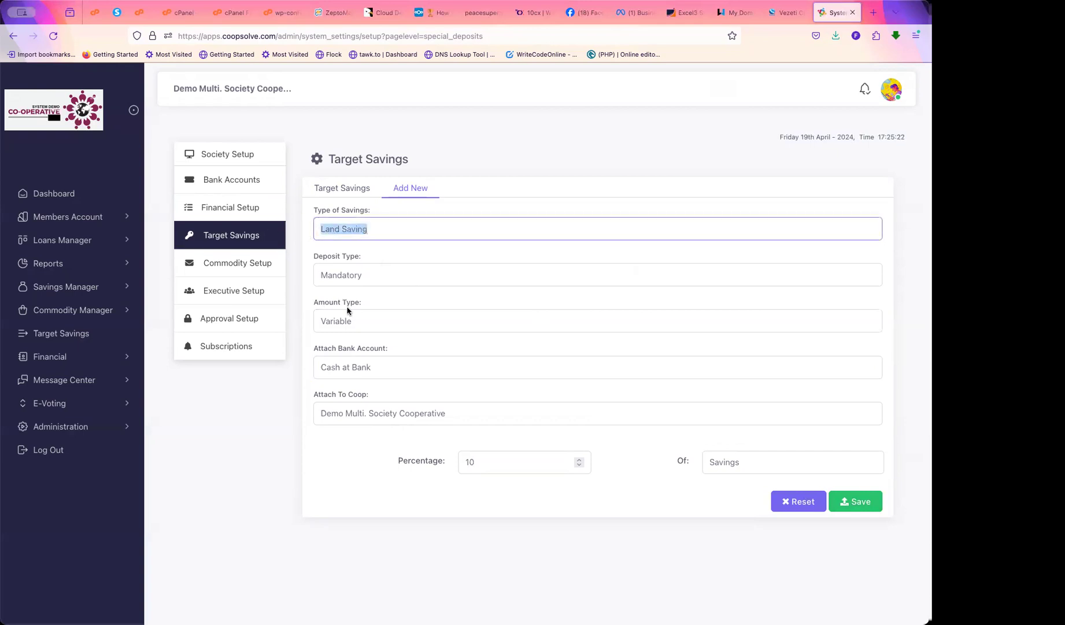
# Go to the Bank Accounts setup page and reload it
pyautogui.click(188, 182)
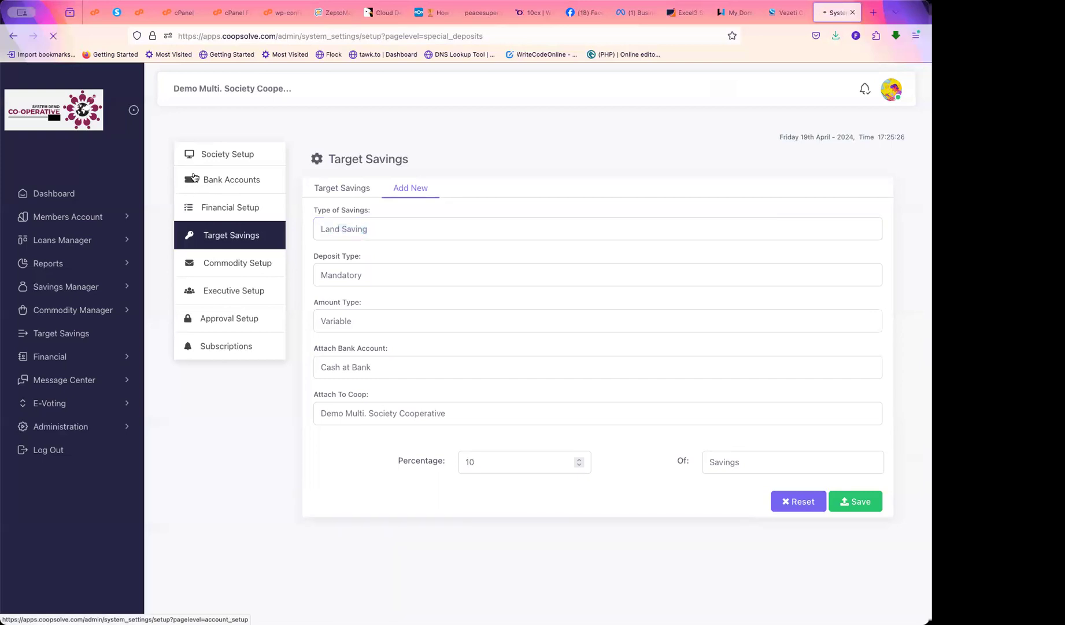
pyautogui.scroll(-2, 192, 179)
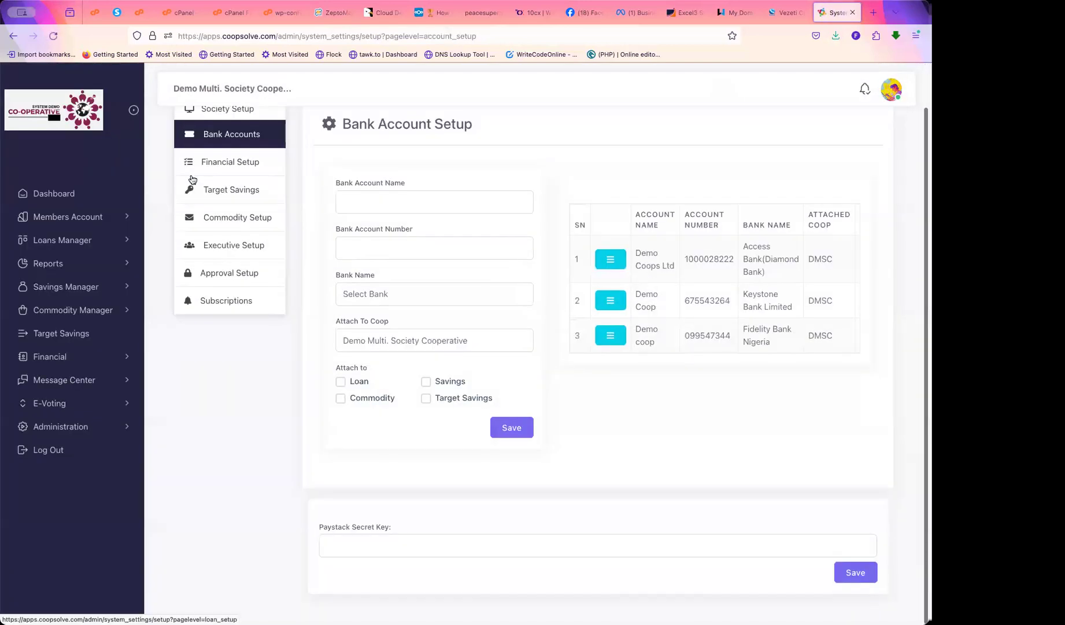
pyautogui.scroll(2, 199, 268)
pyautogui.scroll(-2, 199, 268)
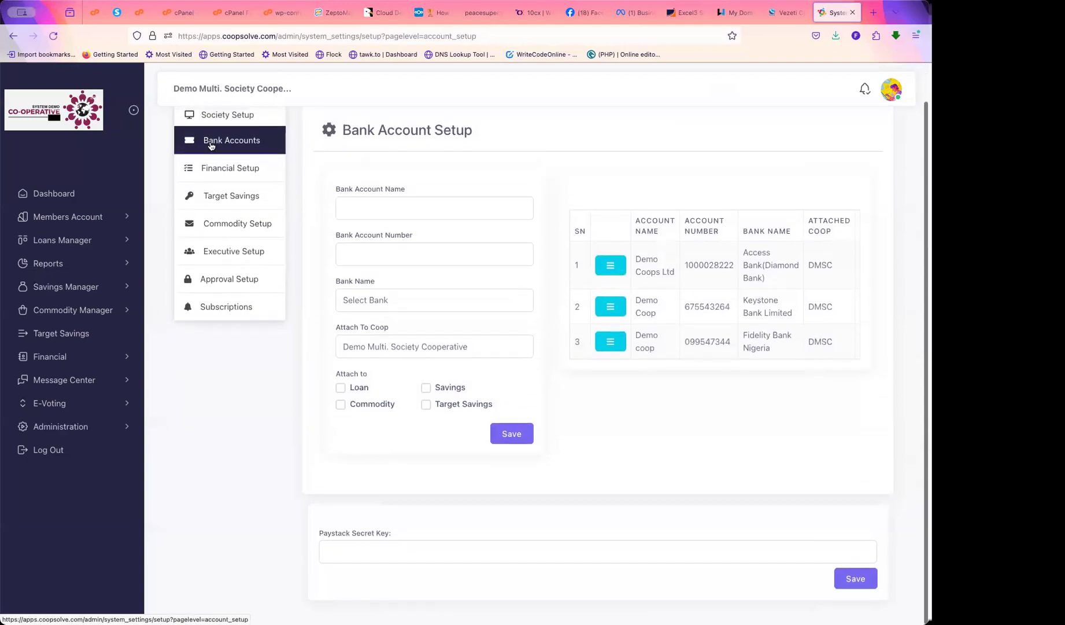
pyautogui.click(204, 141)
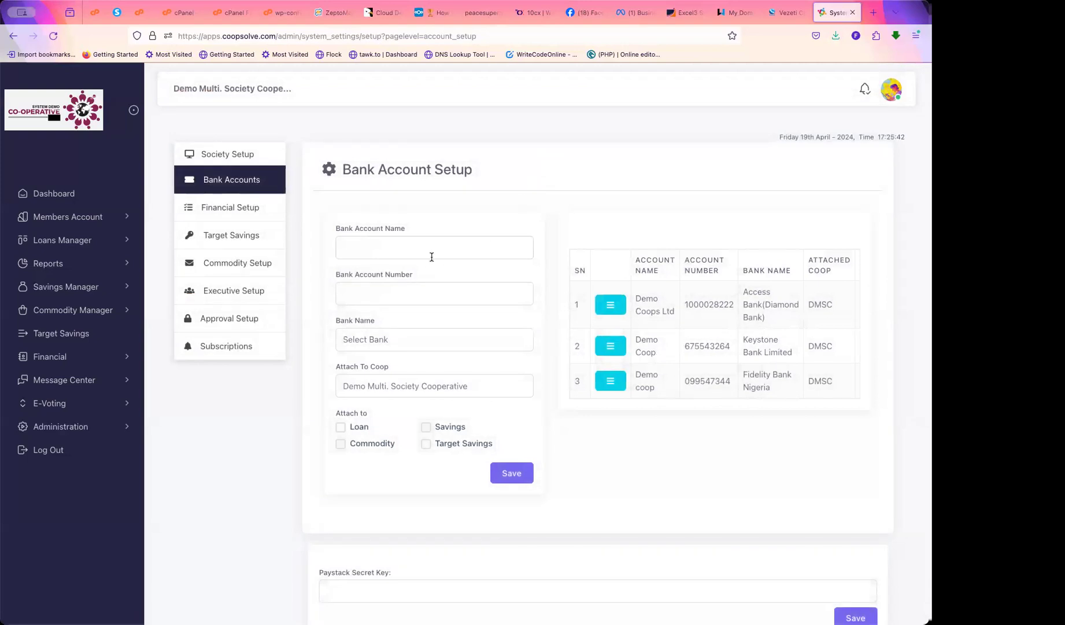
# Enter 'System Coop' as the bank account name and fill in the account number
pyautogui.click(404, 248)
pyautogui.write('System')
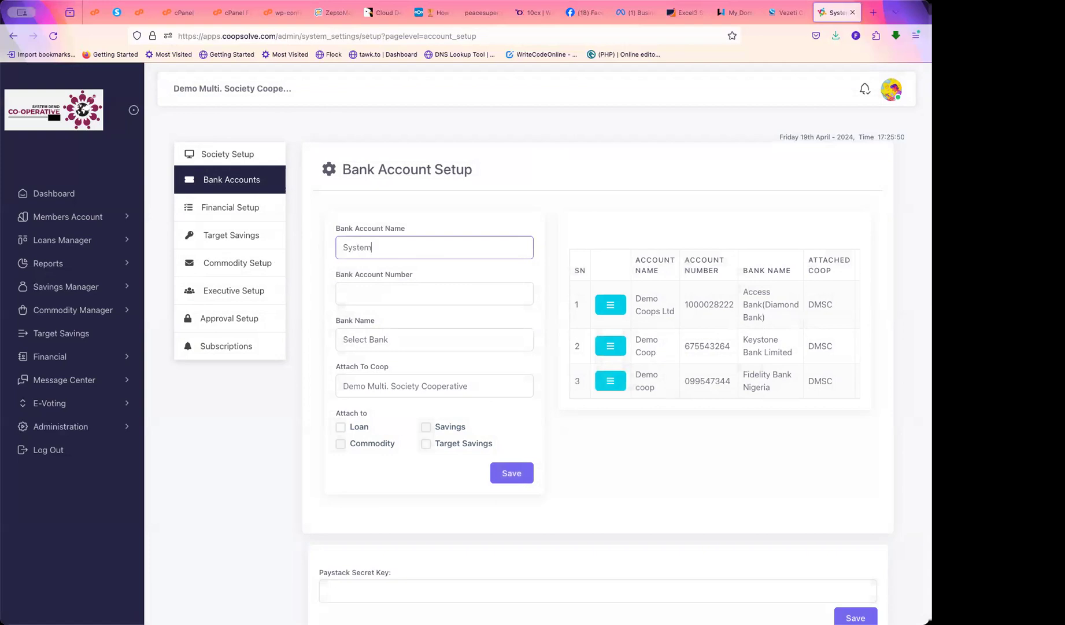
pyautogui.write(' Coop')
pyautogui.click(354, 296)
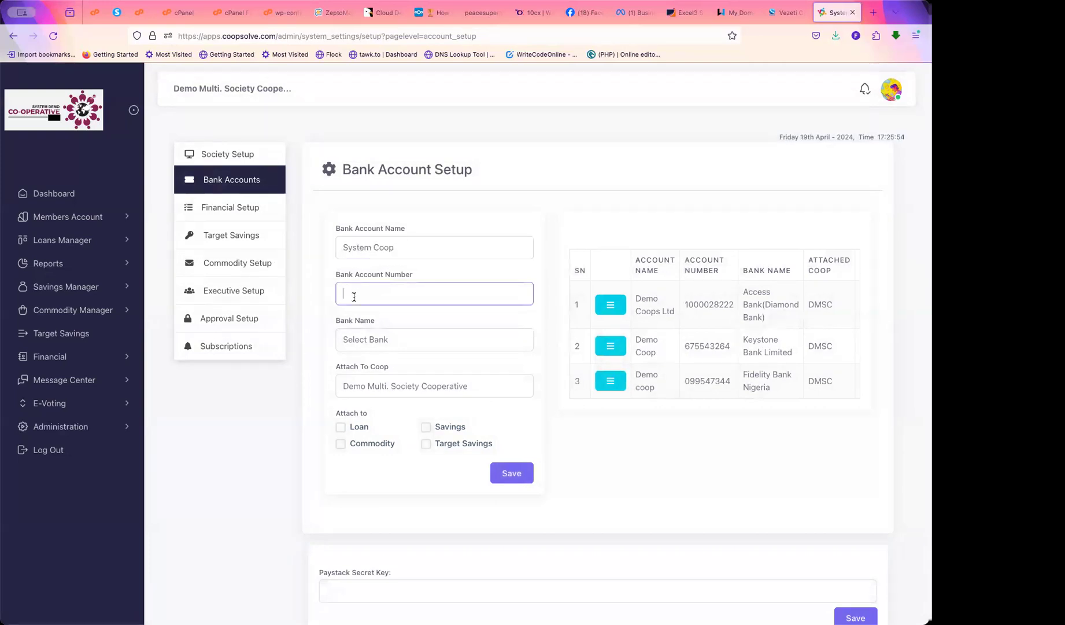
# Choose Access Bank(Diamond Bank) and attach the account to Loan and Savings
pyautogui.click(377, 347)
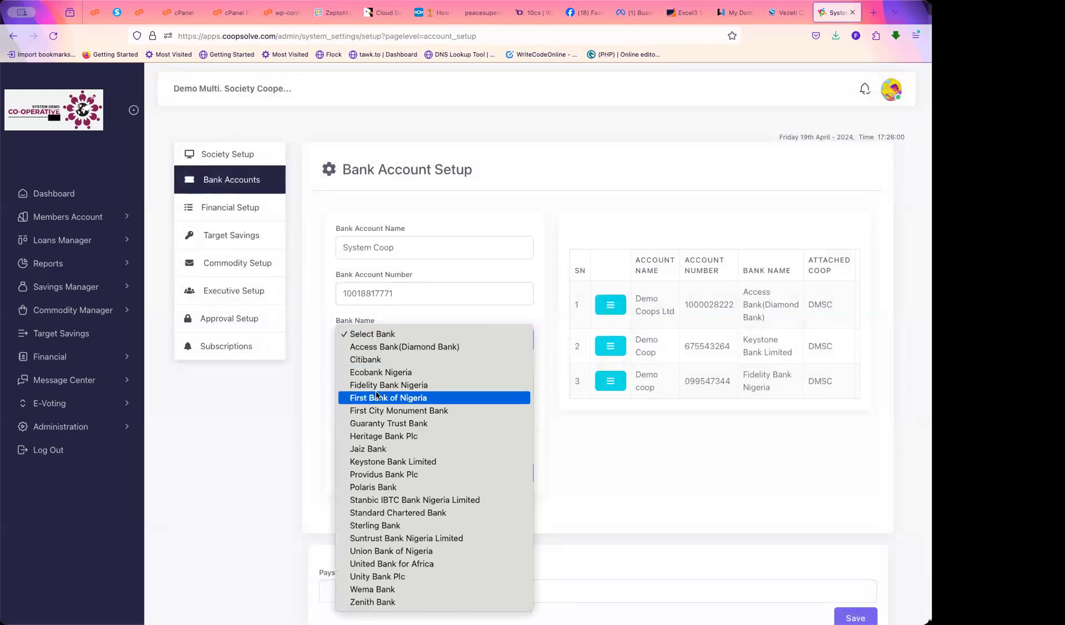
pyautogui.click(391, 347)
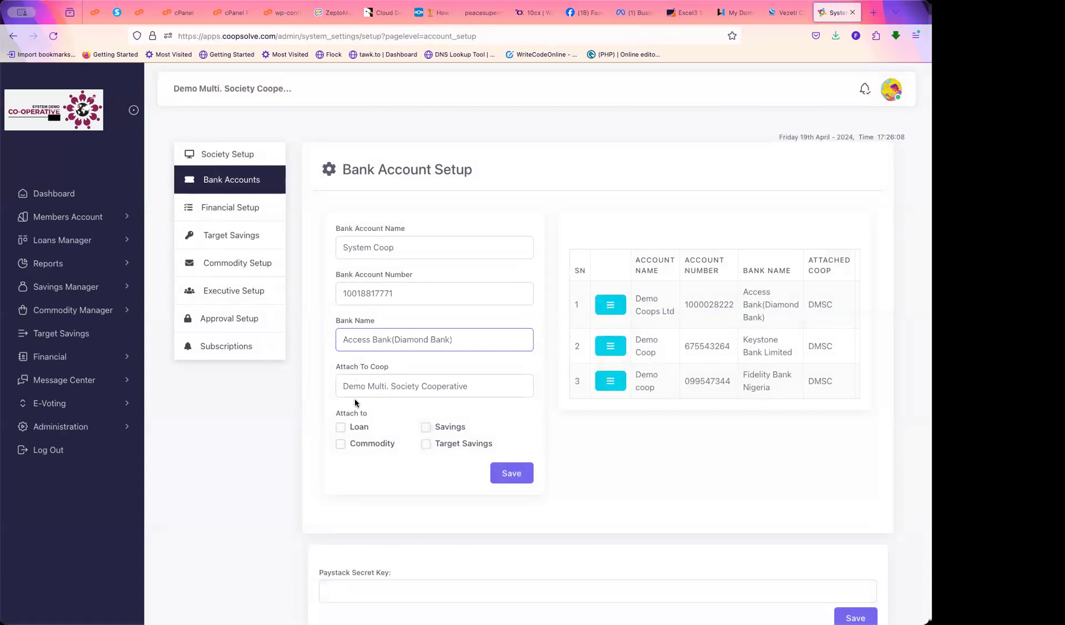
pyautogui.click(341, 429)
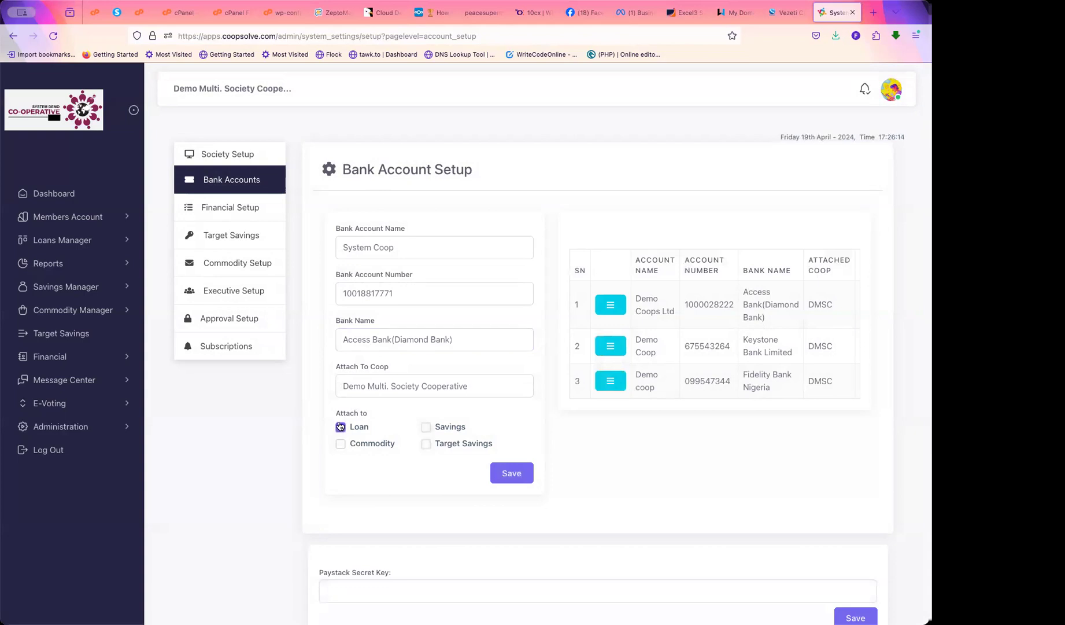
pyautogui.click(426, 428)
pyautogui.doubleClick(373, 294)
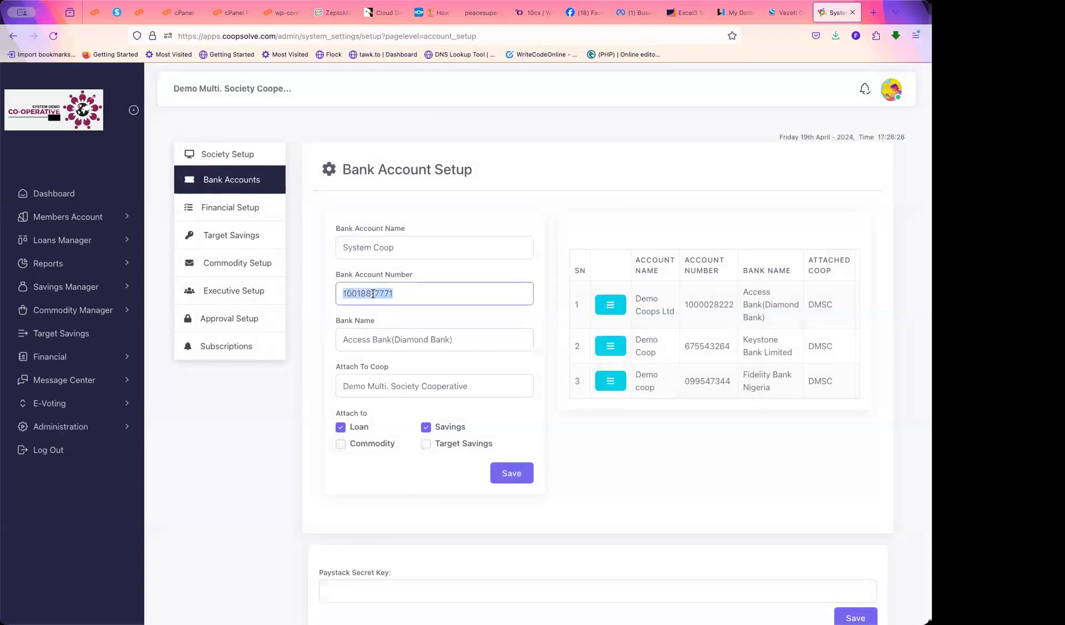
pyautogui.click(425, 426)
# Switch to Fidelity Bank Nigeria, untick Loan and Savings, and tick Target Savings
pyautogui.click(454, 339)
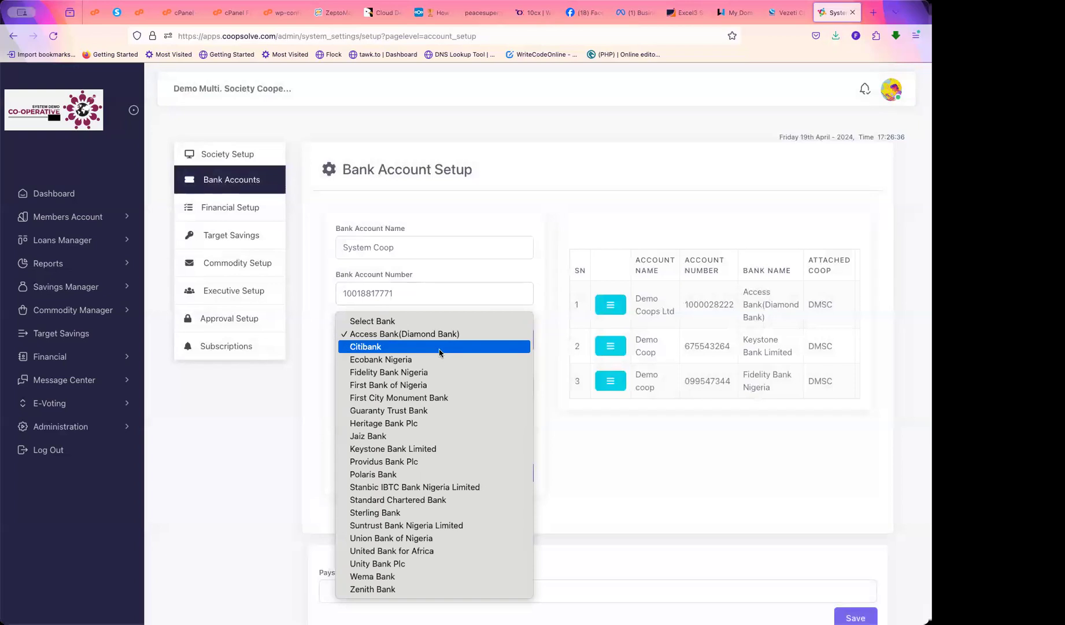
pyautogui.click(389, 373)
pyautogui.click(426, 428)
pyautogui.click(341, 428)
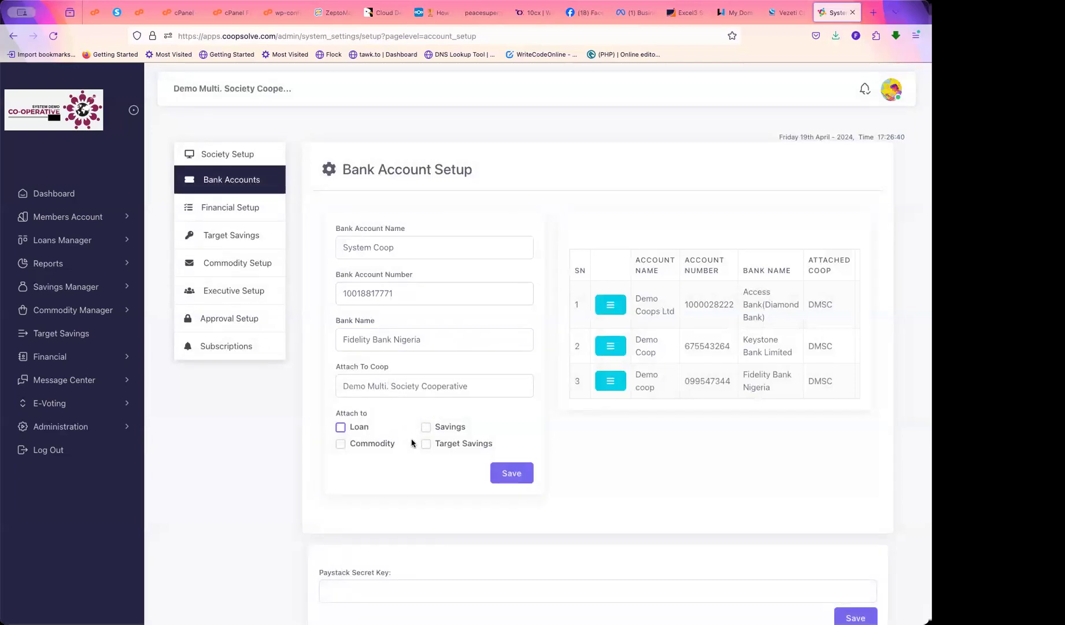
pyautogui.click(426, 444)
# Review the bank accounts table and open the Demo Coops Ltd row's actions to show Profile Online Payment
pyautogui.doubleClick(364, 291)
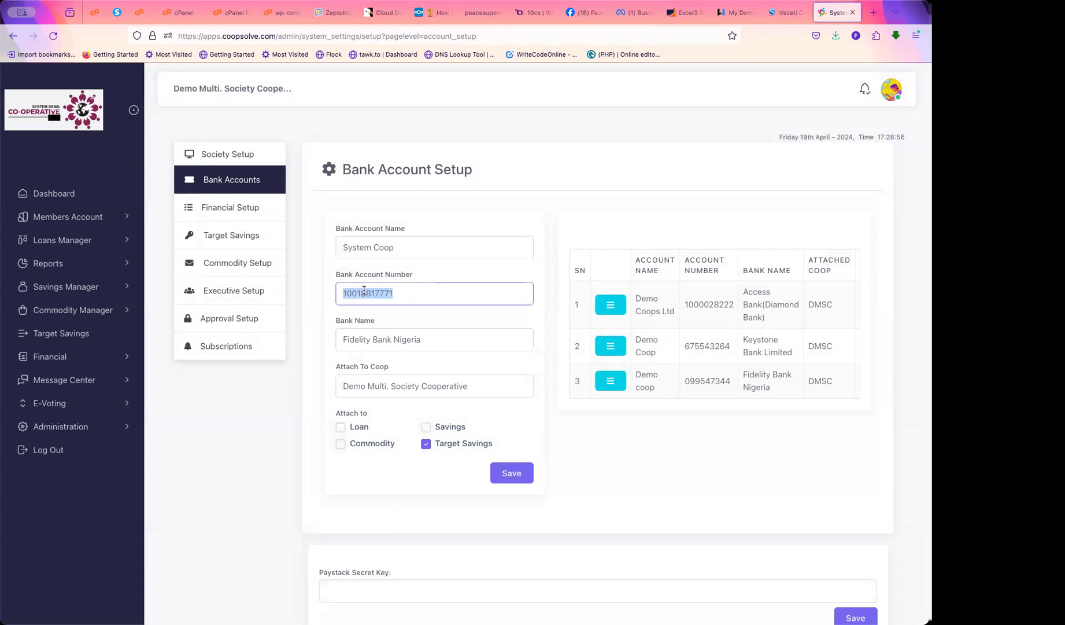
pyautogui.click(601, 443)
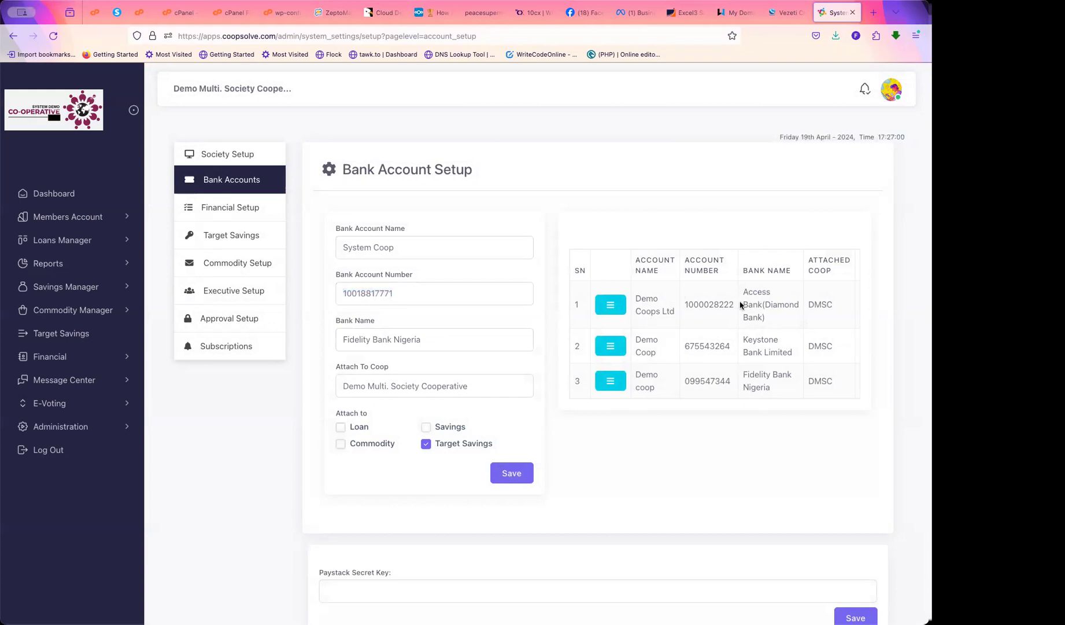
pyautogui.moveTo(646, 307); pyautogui.dragTo(773, 391)
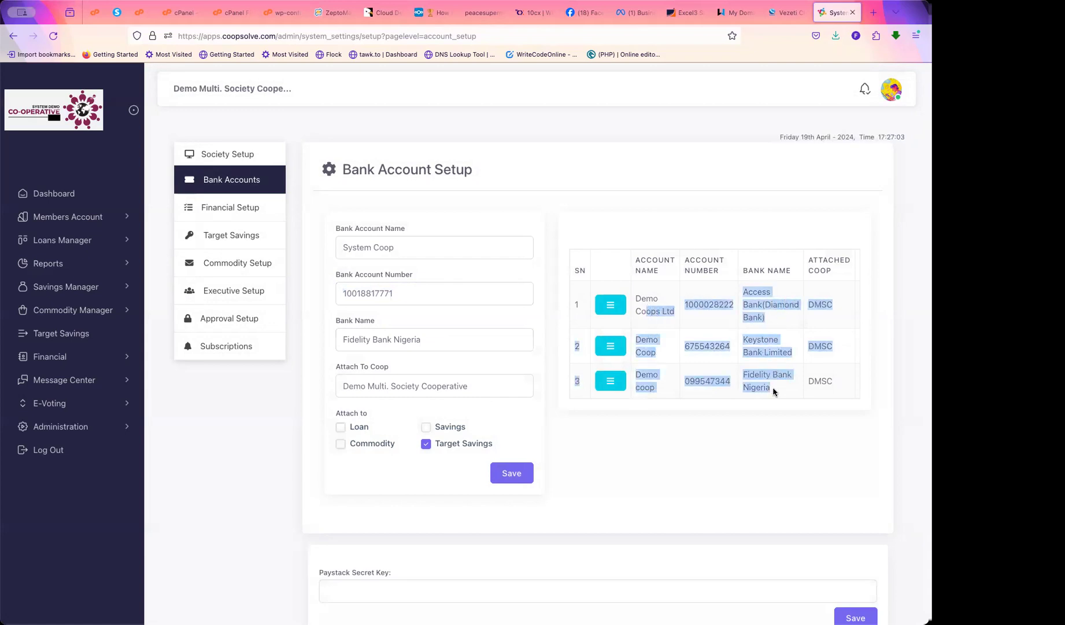
pyautogui.click(731, 434)
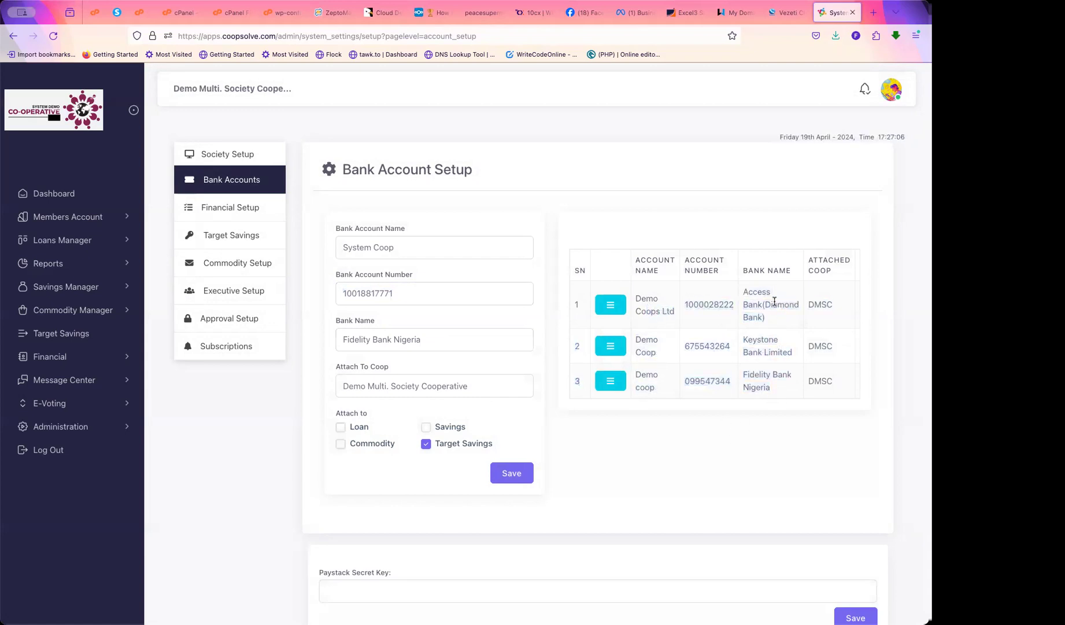
pyautogui.moveTo(767, 317); pyautogui.dragTo(739, 298)
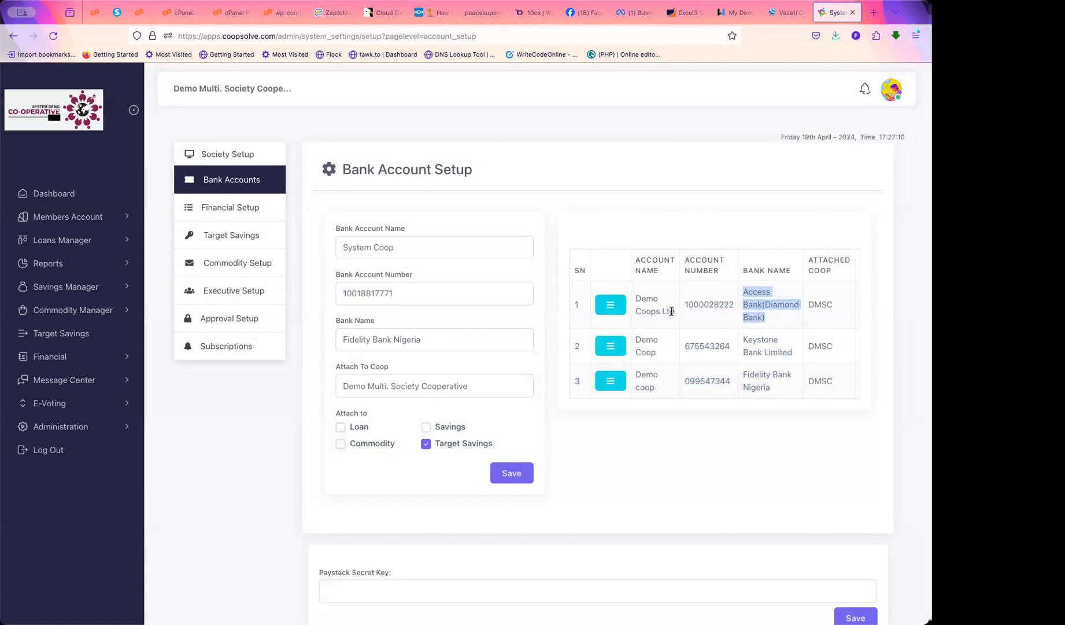
pyautogui.moveTo(635, 300); pyautogui.dragTo(681, 312)
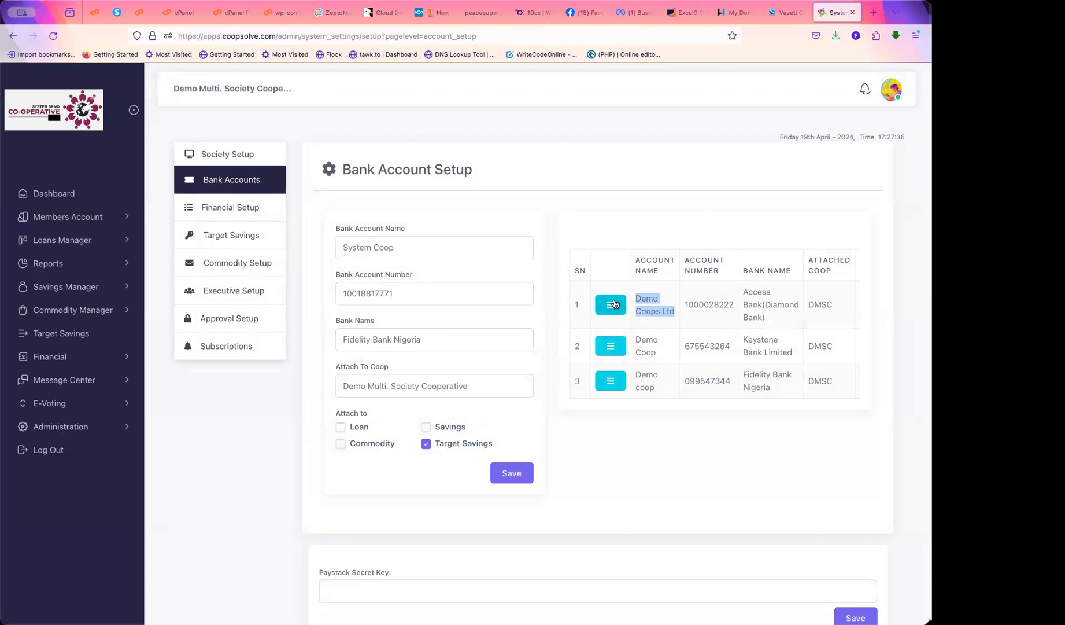
pyautogui.doubleClick(711, 304)
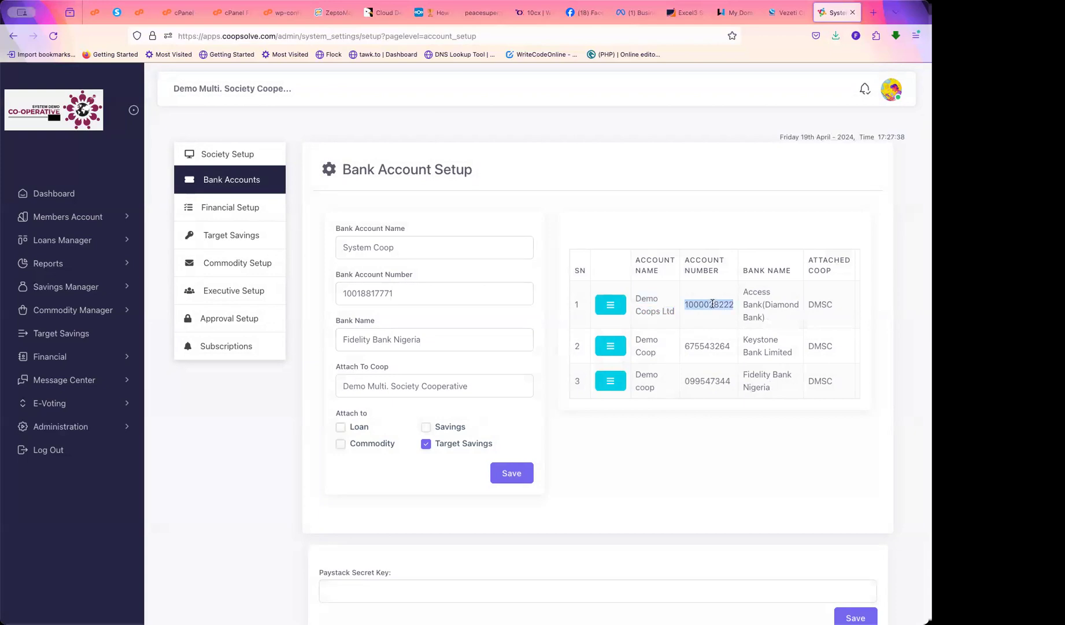
pyautogui.click(767, 301)
pyautogui.moveTo(744, 292); pyautogui.dragTo(771, 324)
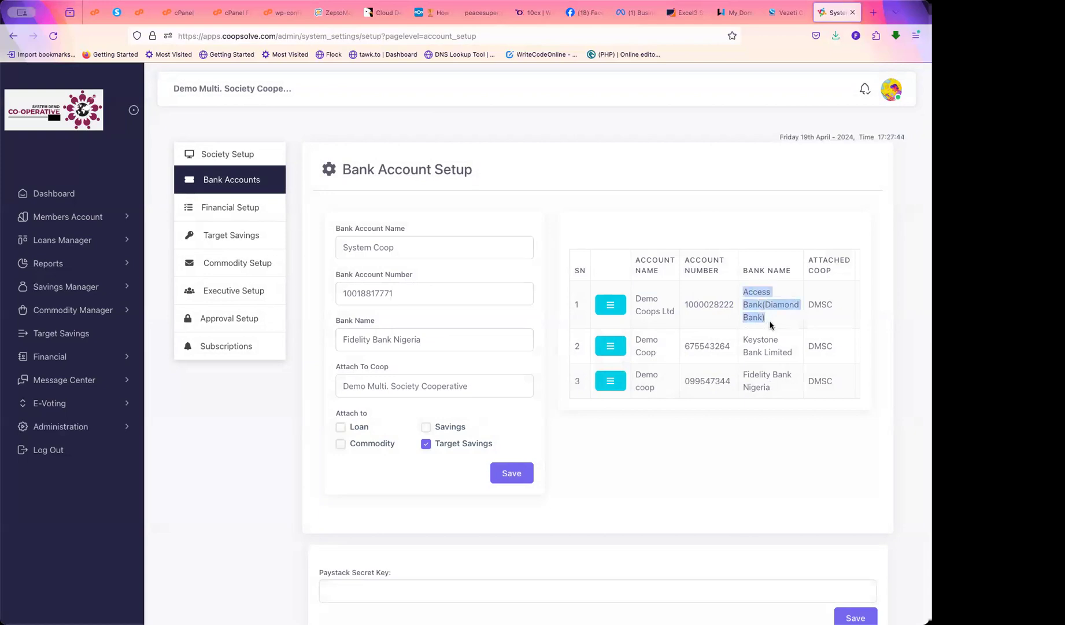
pyautogui.click(685, 319)
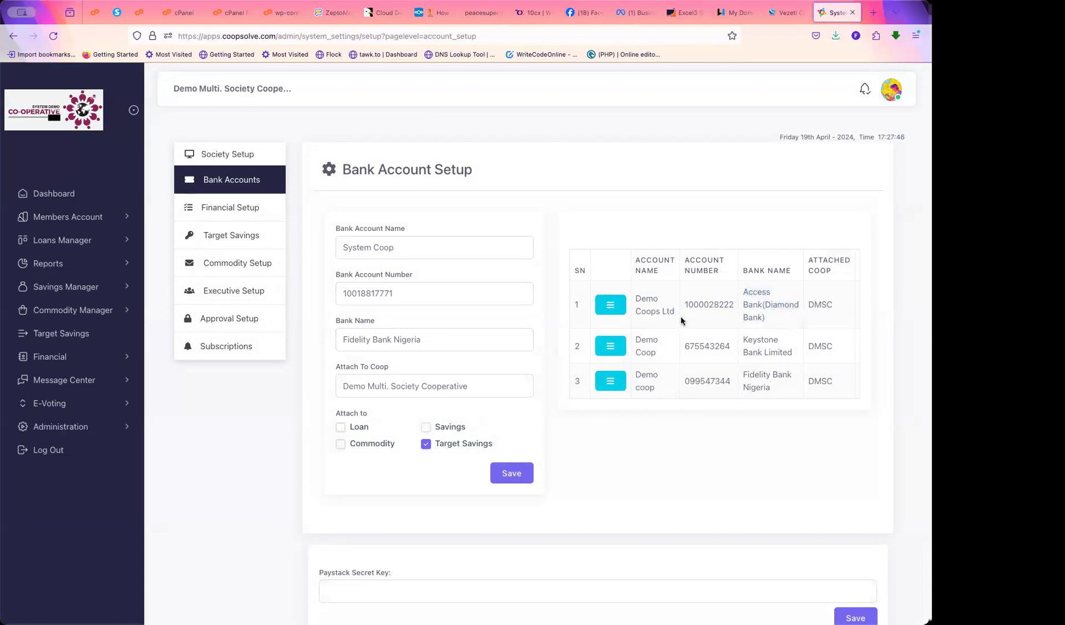
pyautogui.click(613, 307)
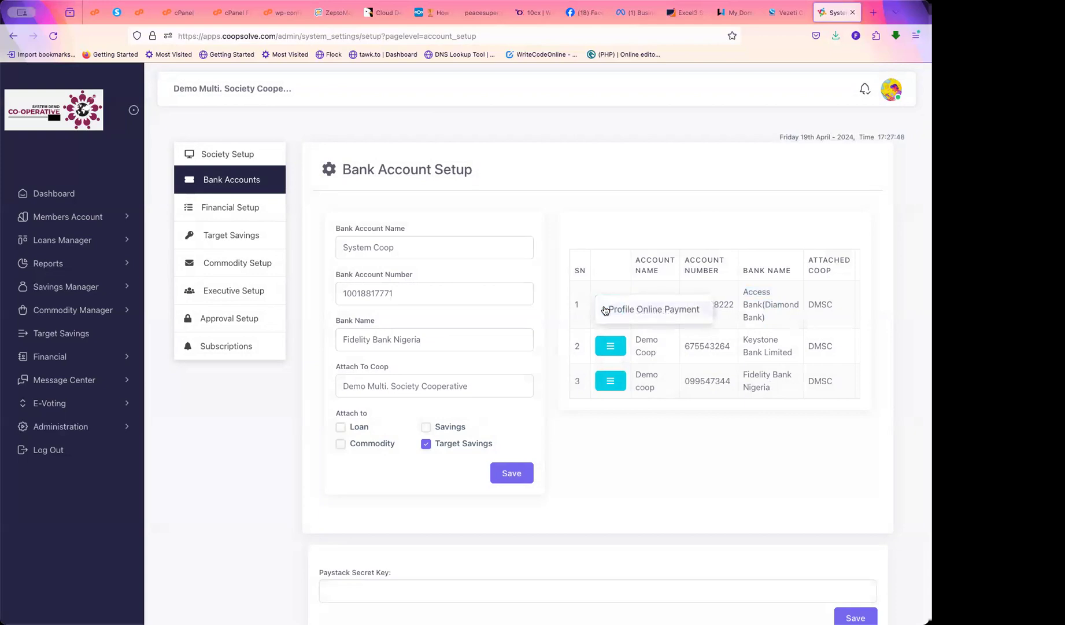
pyautogui.click(661, 310)
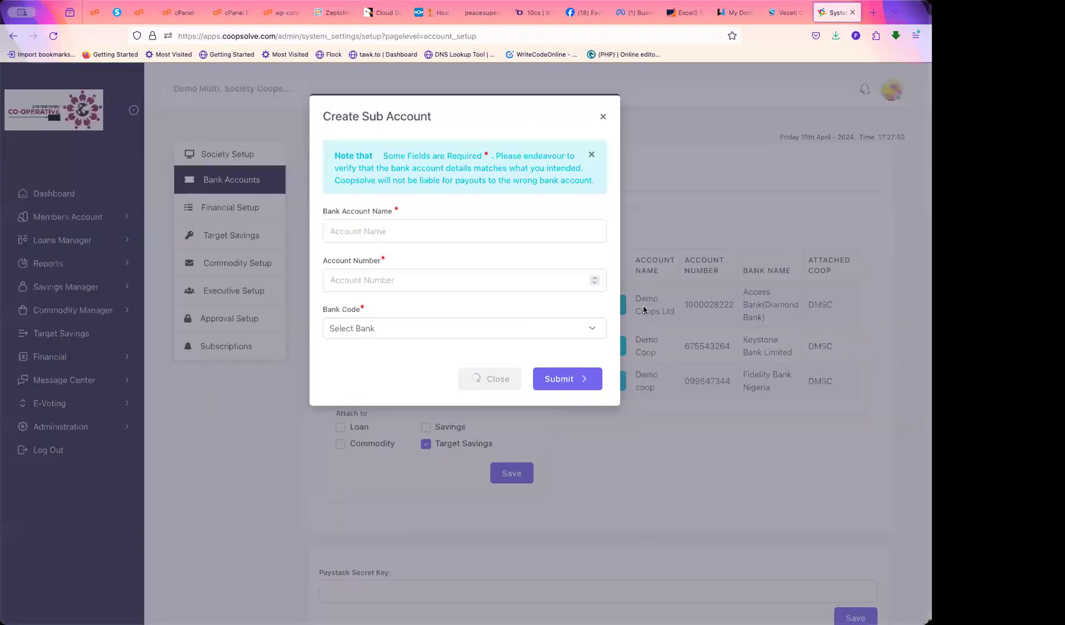
pyautogui.click(364, 229)
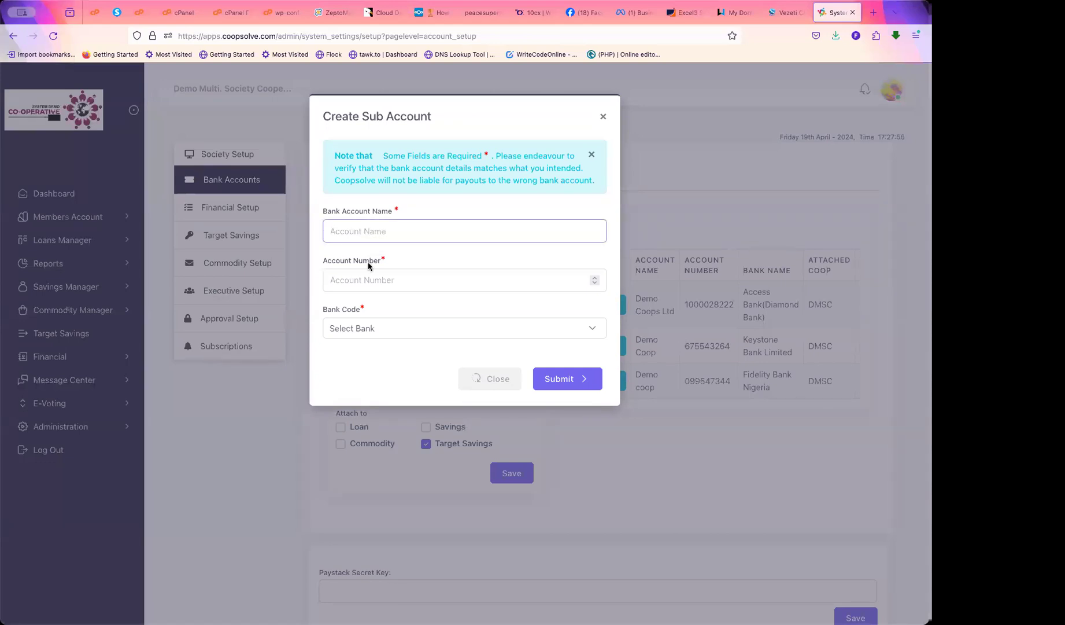
pyautogui.click(356, 282)
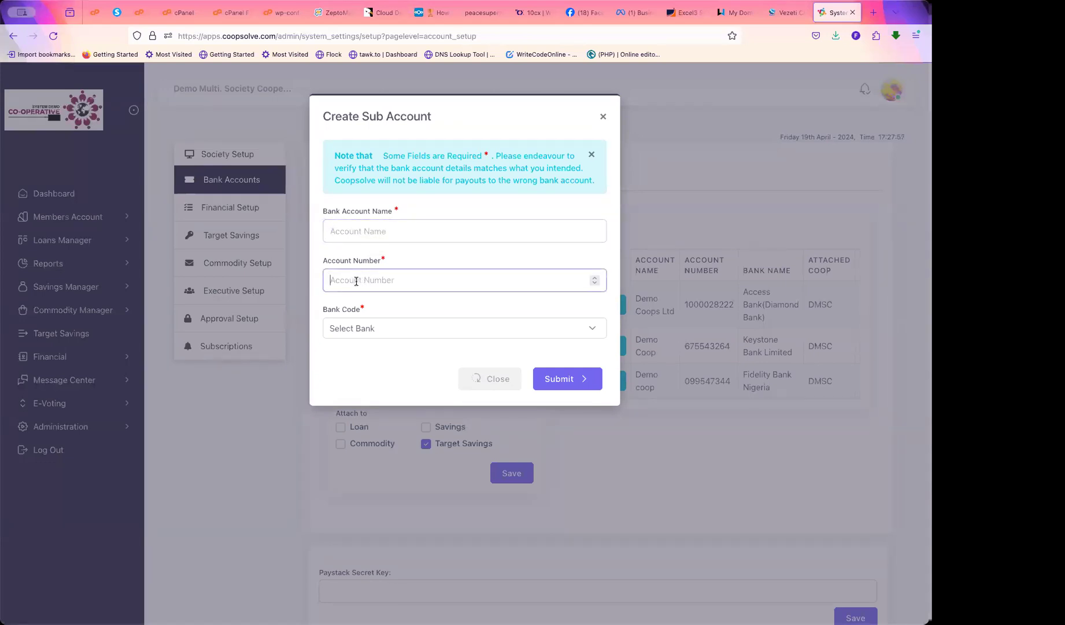
pyautogui.click(370, 328)
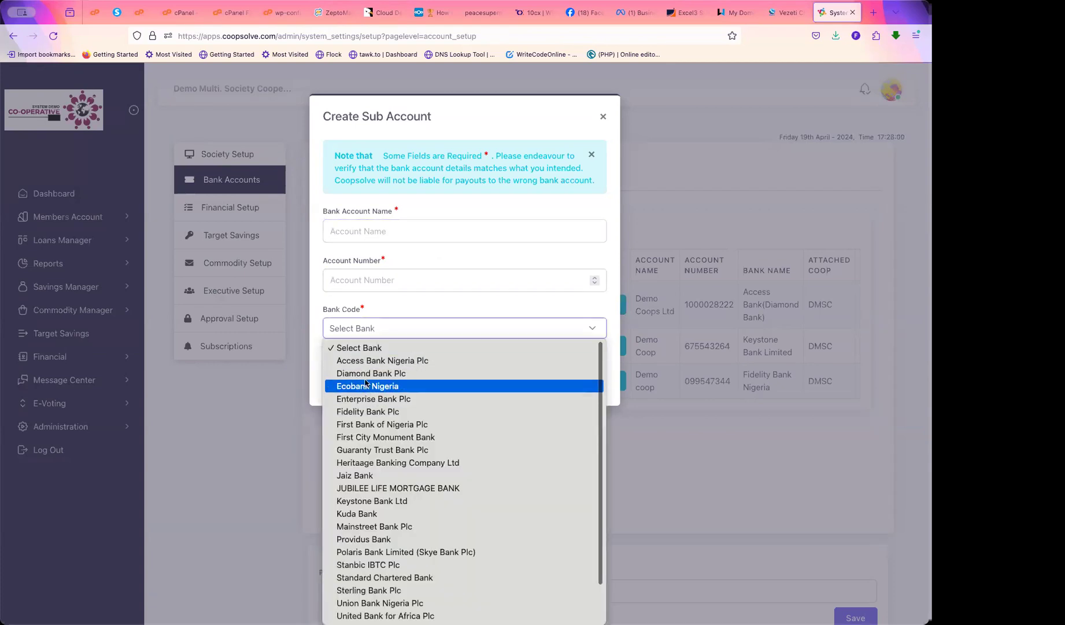
pyautogui.click(368, 360)
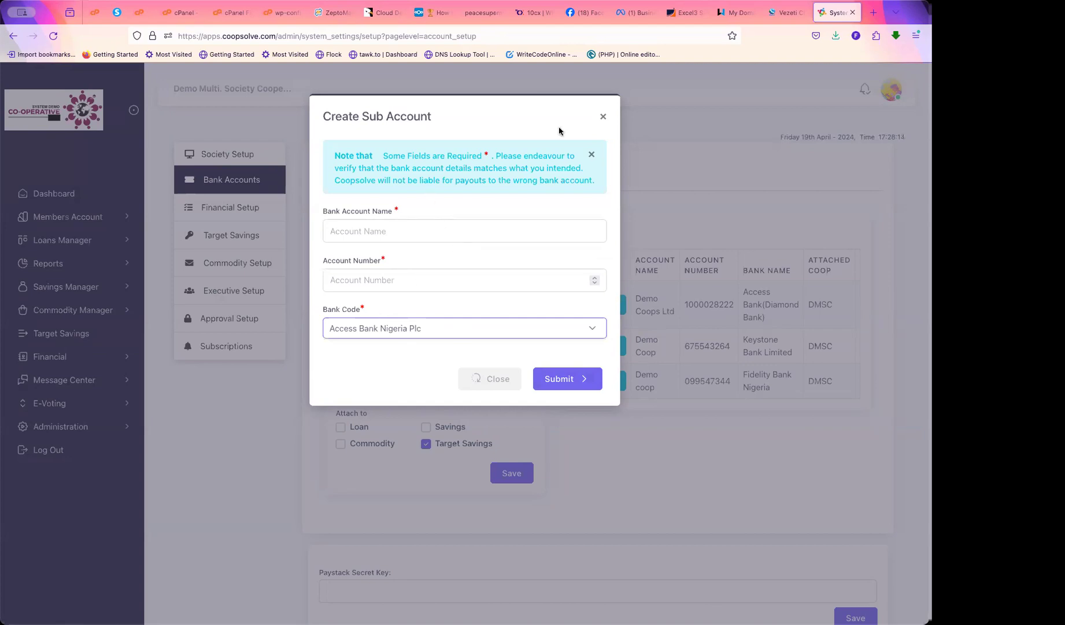
# Close the sub-account form unsubmitted and open a blank Add New target savings form
pyautogui.click(603, 117)
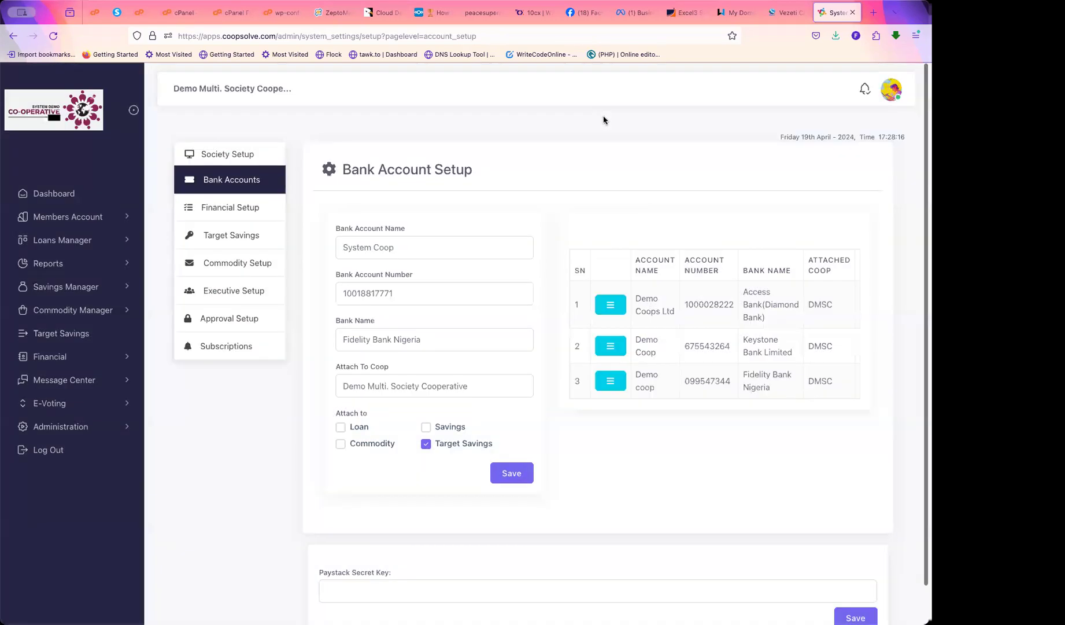
pyautogui.scroll(-1, 675, 474)
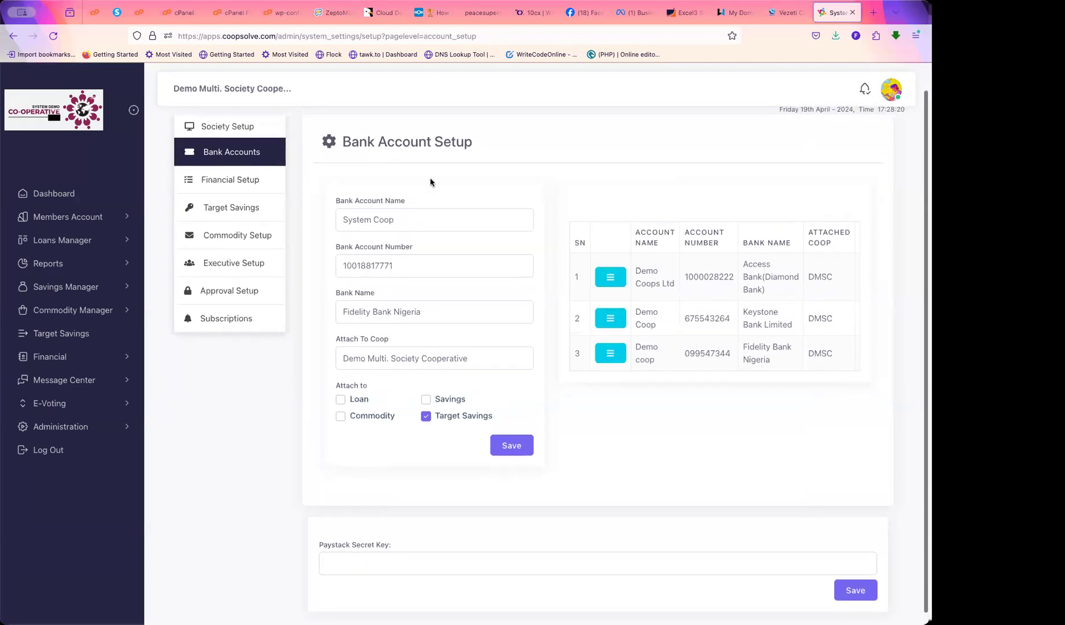
pyautogui.moveTo(475, 142); pyautogui.dragTo(341, 144)
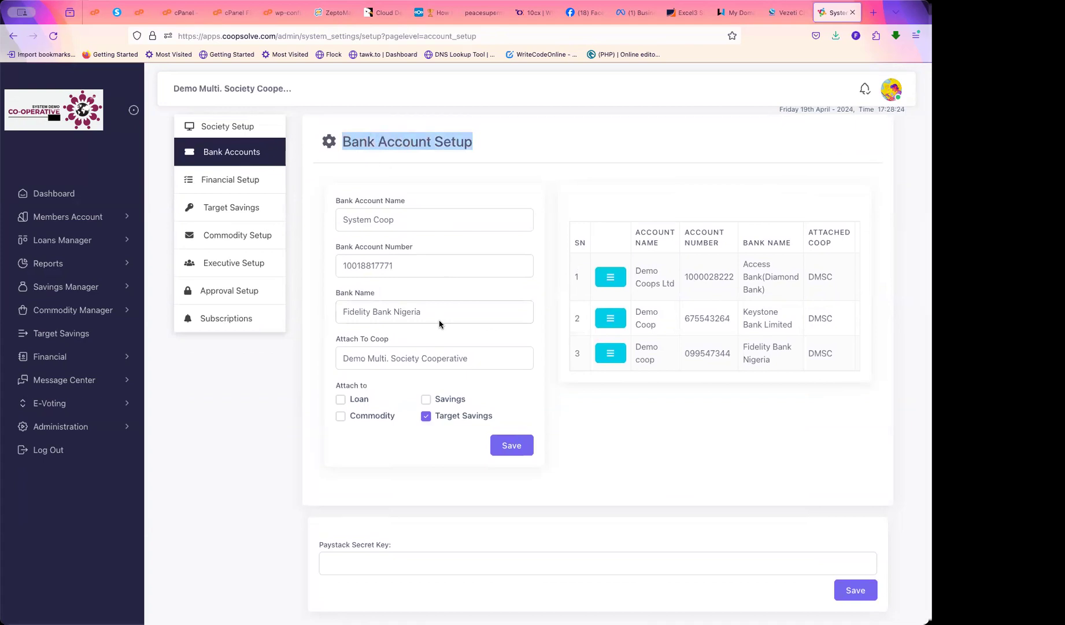
pyautogui.click(226, 210)
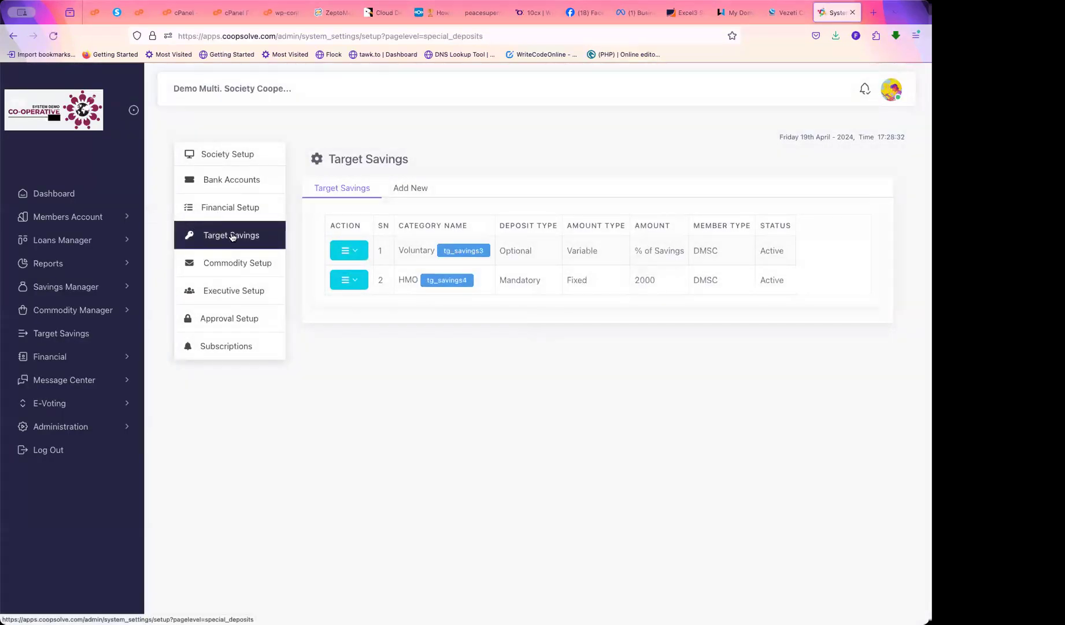
pyautogui.click(407, 189)
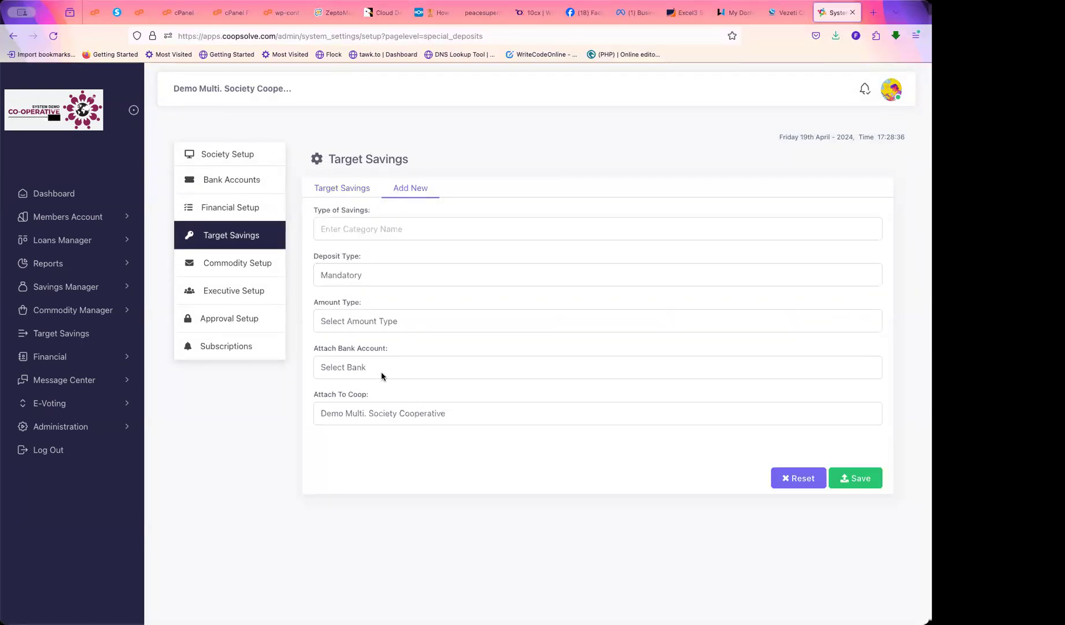
pyautogui.moveTo(312, 347); pyautogui.dragTo(393, 347)
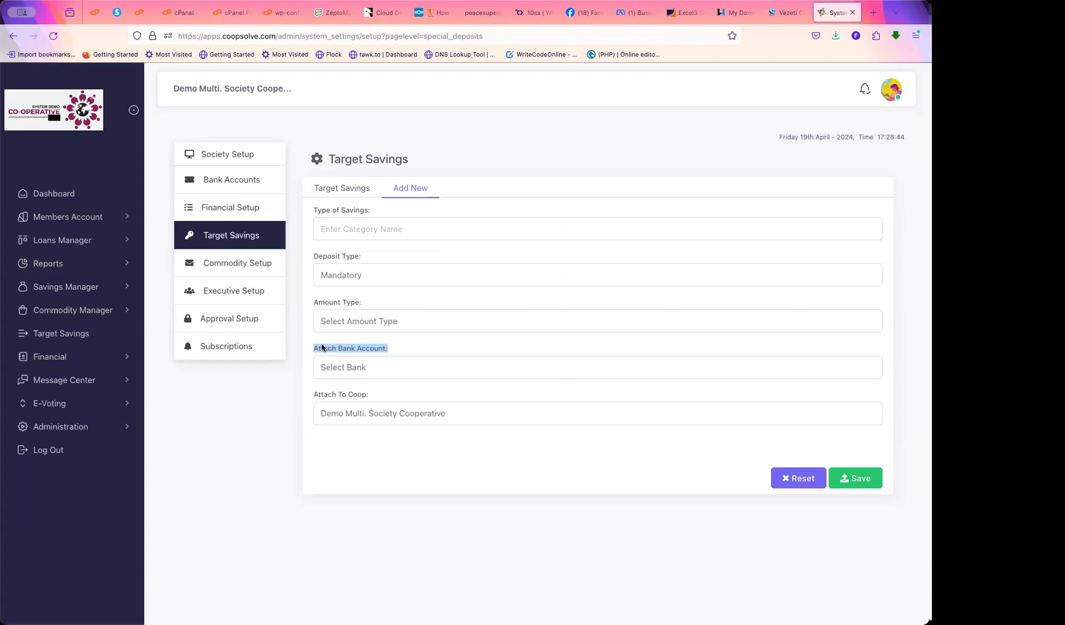
pyautogui.moveTo(312, 349); pyautogui.dragTo(406, 348)
# In financial setup, start a new loan type named 'SME Loan'
pyautogui.click(223, 209)
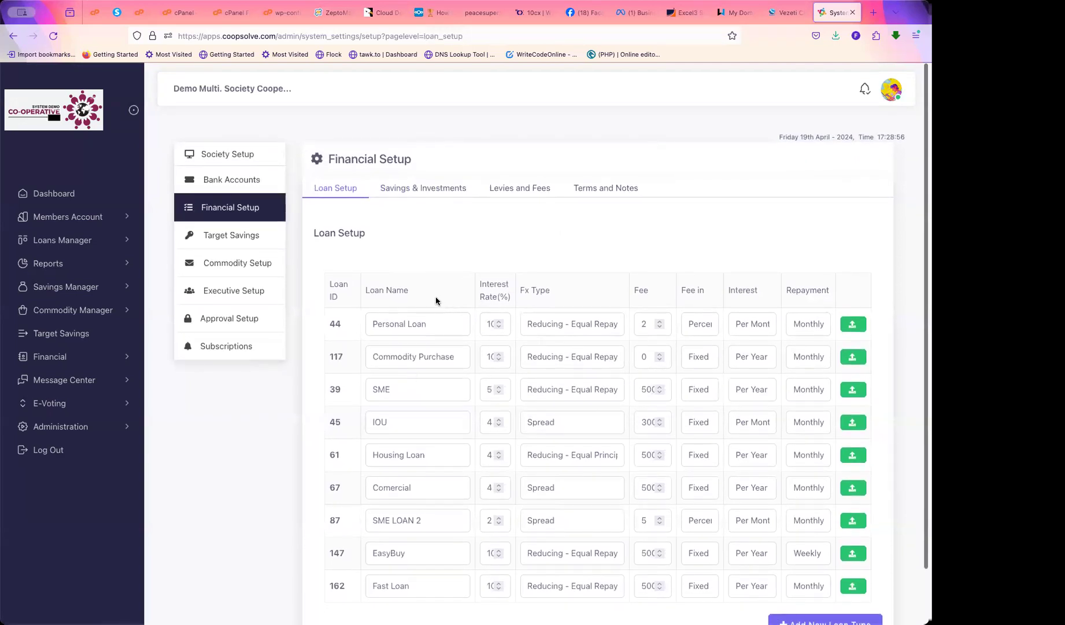
pyautogui.scroll(-2, 551, 456)
pyautogui.scroll(2, 551, 456)
pyautogui.scroll(-2, 551, 456)
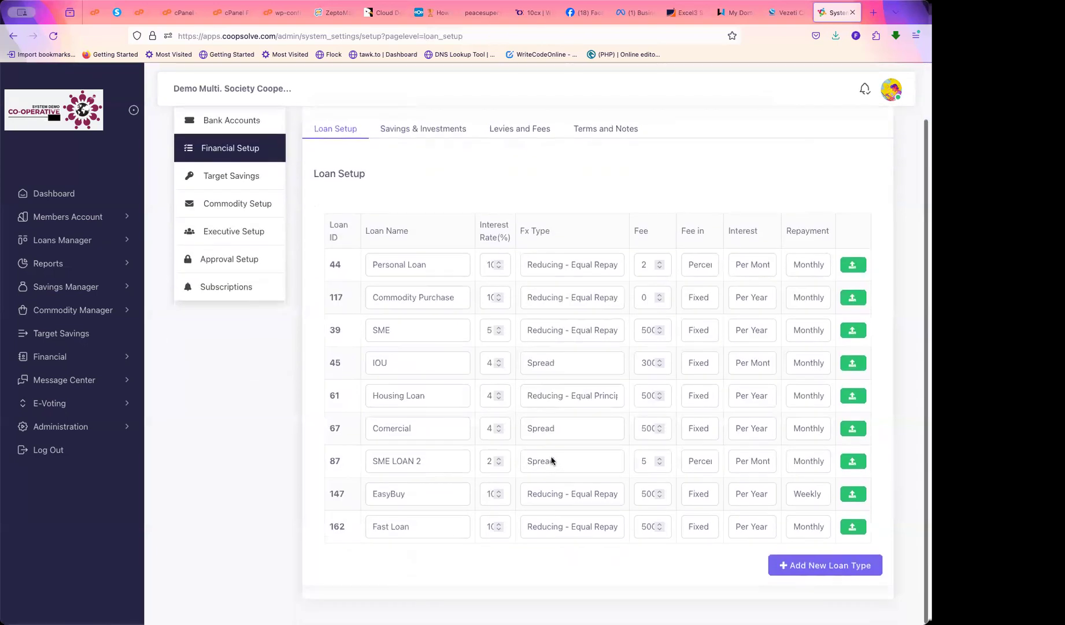
pyautogui.click(819, 566)
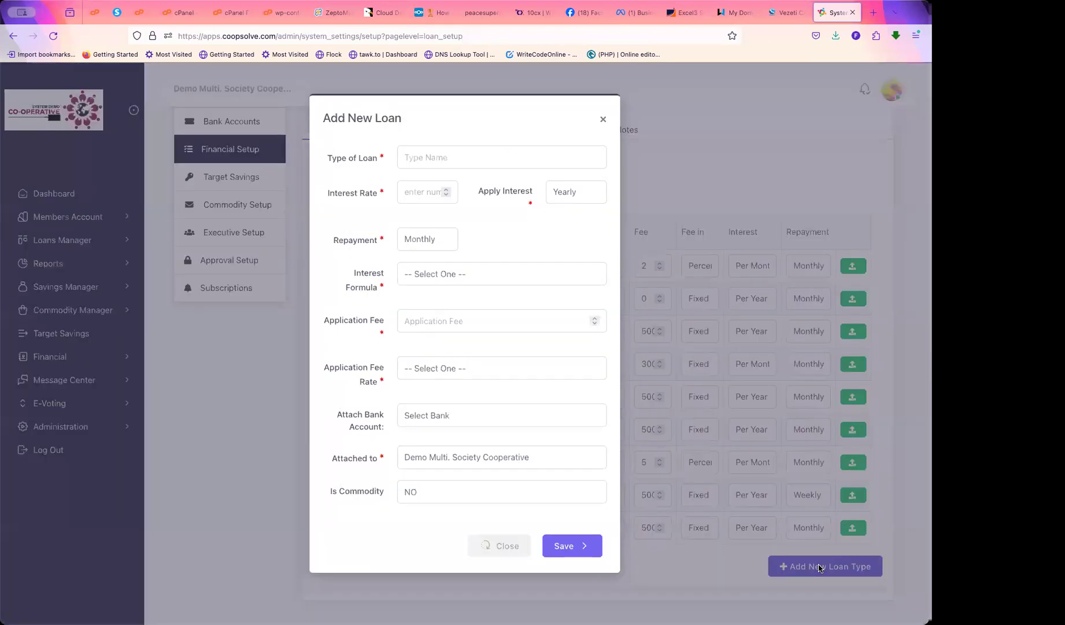
pyautogui.click(430, 156)
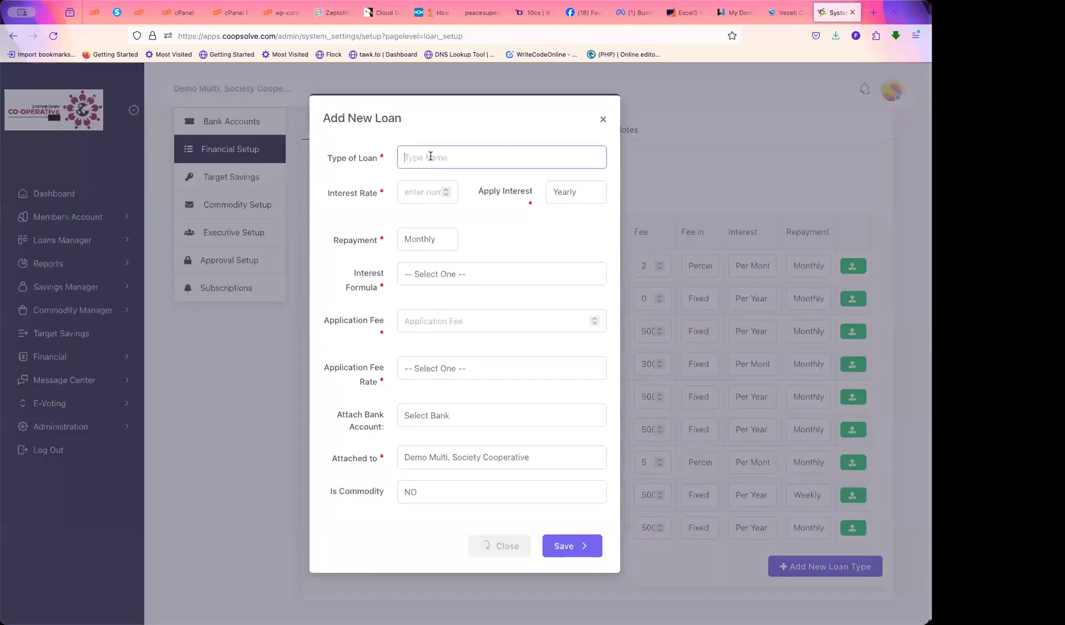
pyautogui.write('SM')
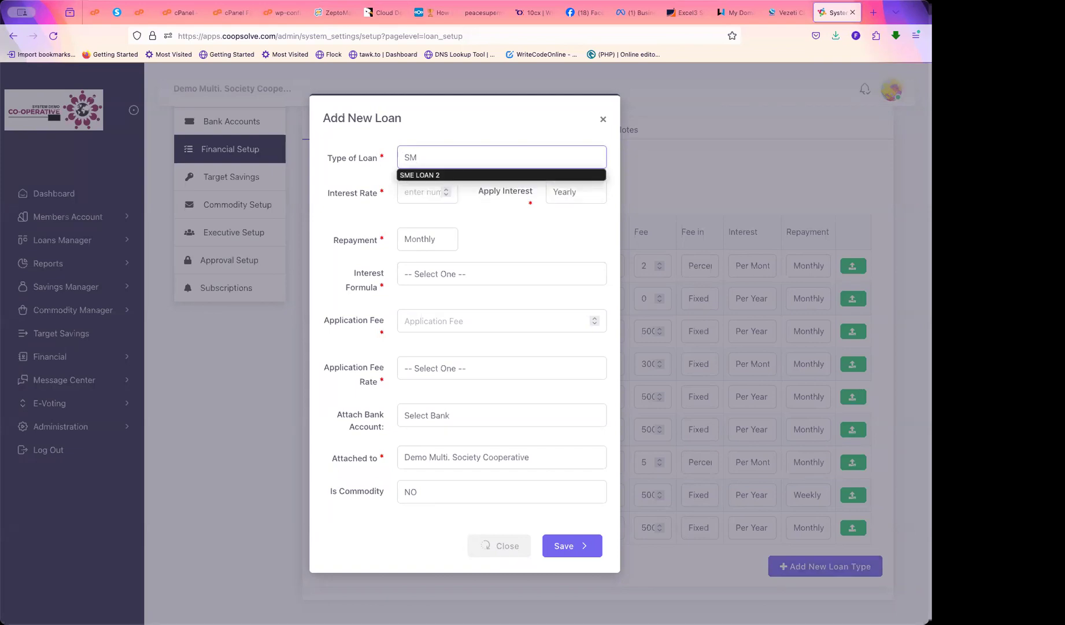
pyautogui.write('E Loan')
pyautogui.click(330, 230)
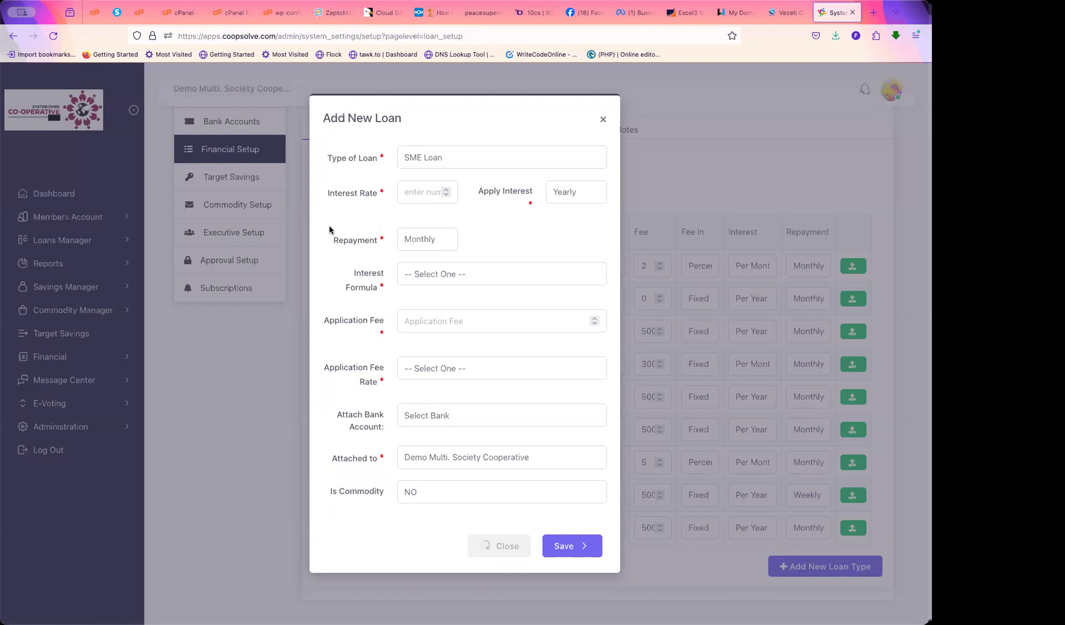
pyautogui.doubleClick(428, 156)
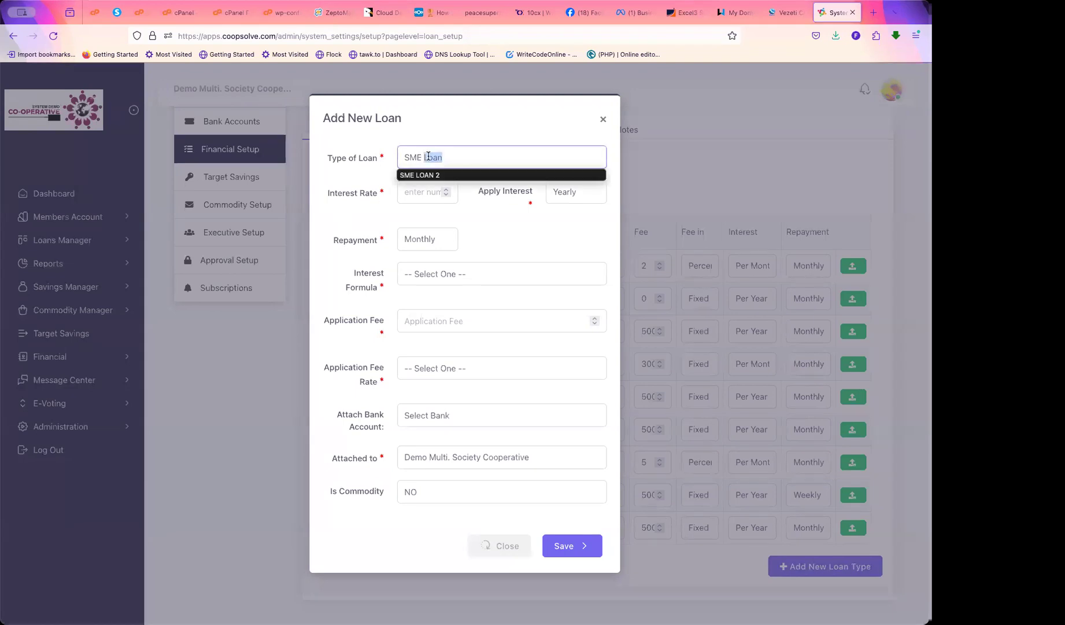
pyautogui.click(459, 154)
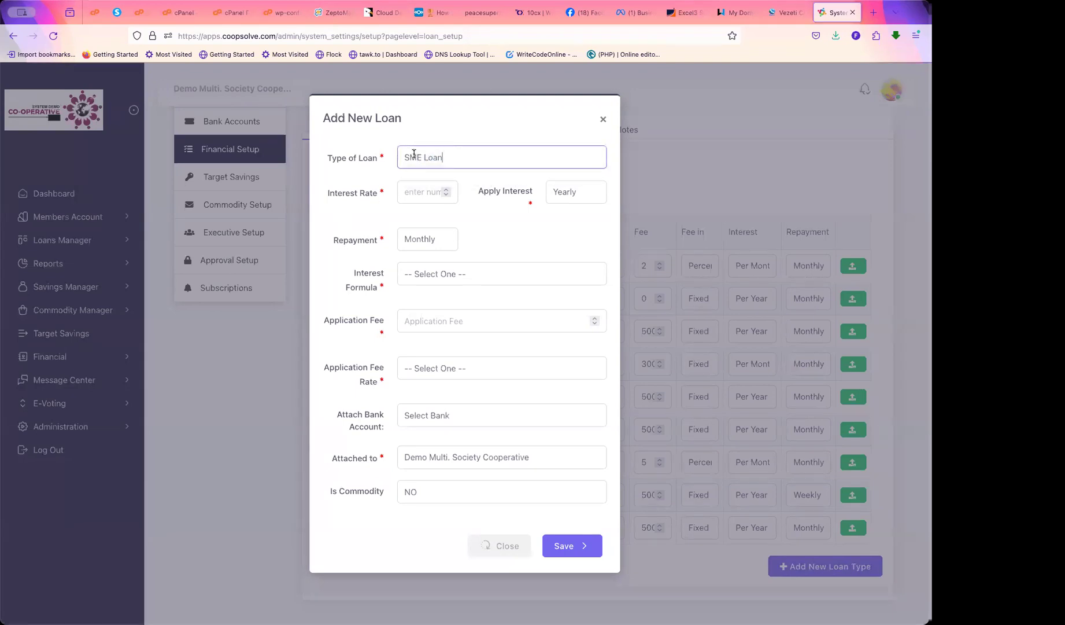
pyautogui.doubleClick(415, 155)
pyautogui.click(462, 158)
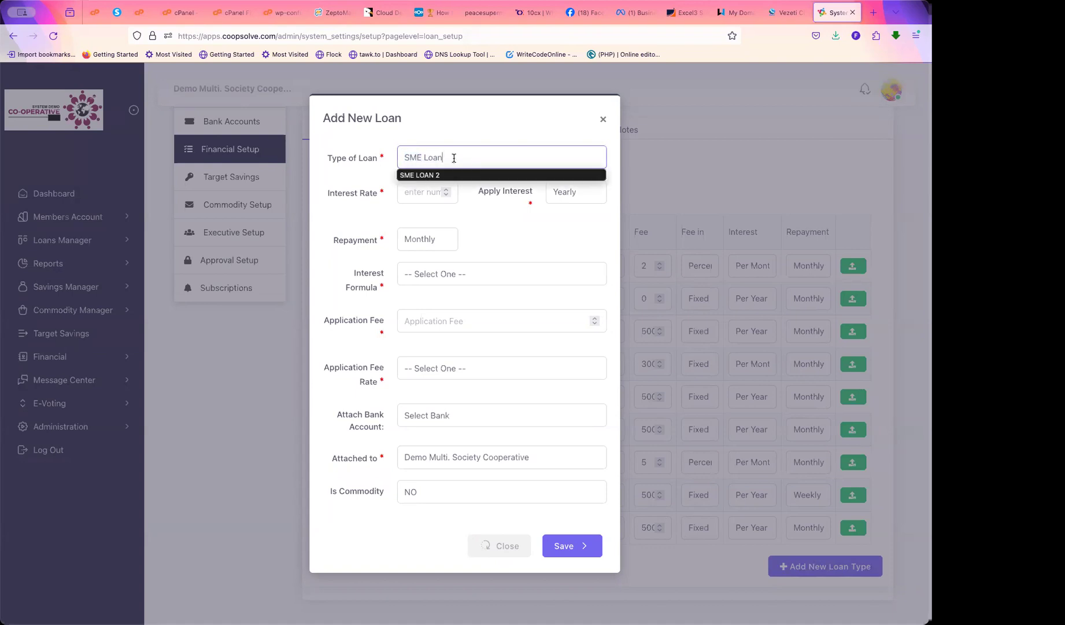
pyautogui.moveTo(454, 157); pyautogui.dragTo(402, 157)
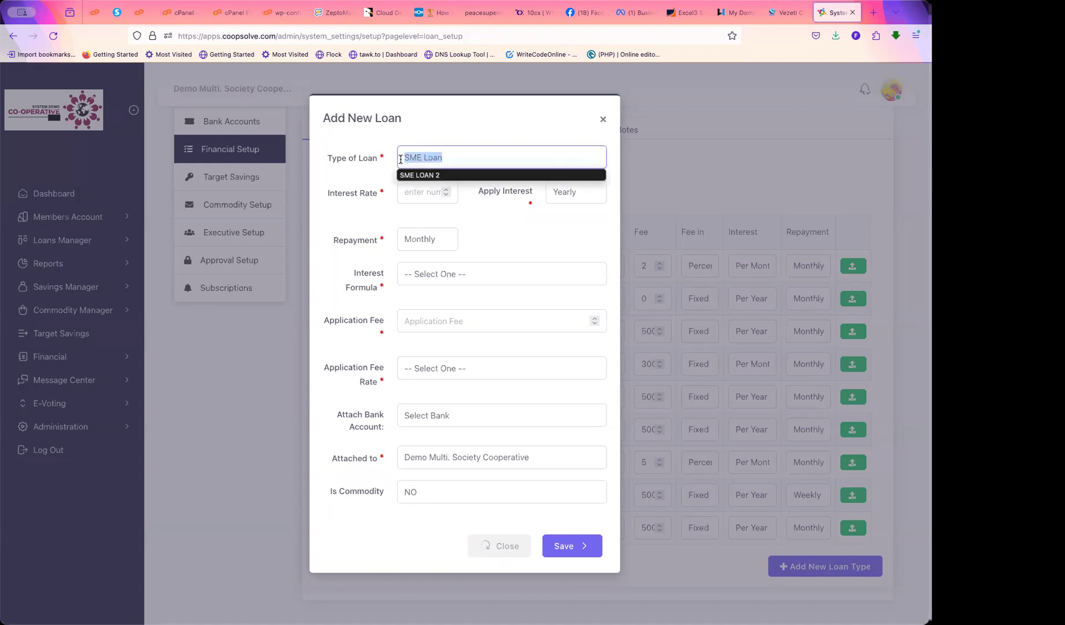
pyautogui.click(361, 228)
# Set a 5 interest rate applied monthly, with monthly repayment and Reducing - Equal Repayments
pyautogui.click(418, 189)
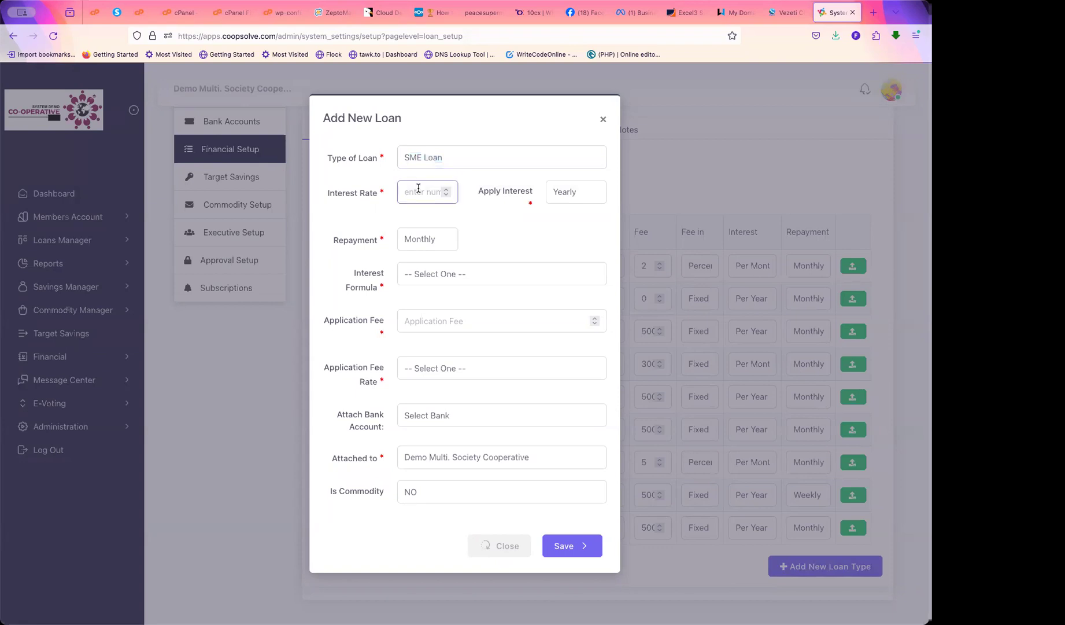
pyautogui.write('5')
pyautogui.click(575, 192)
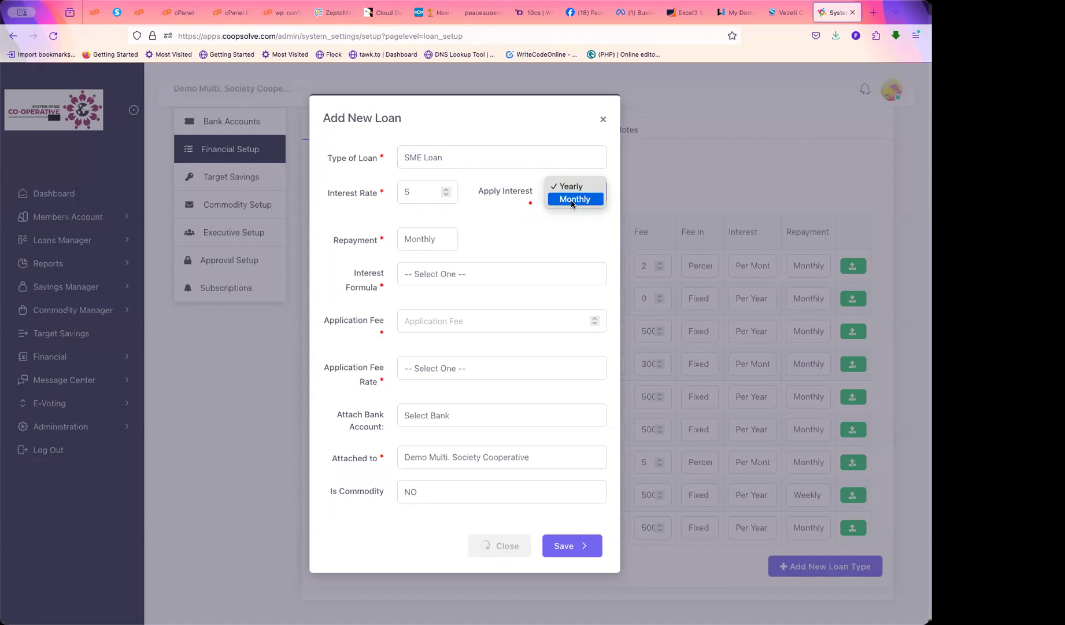
pyautogui.click(571, 200)
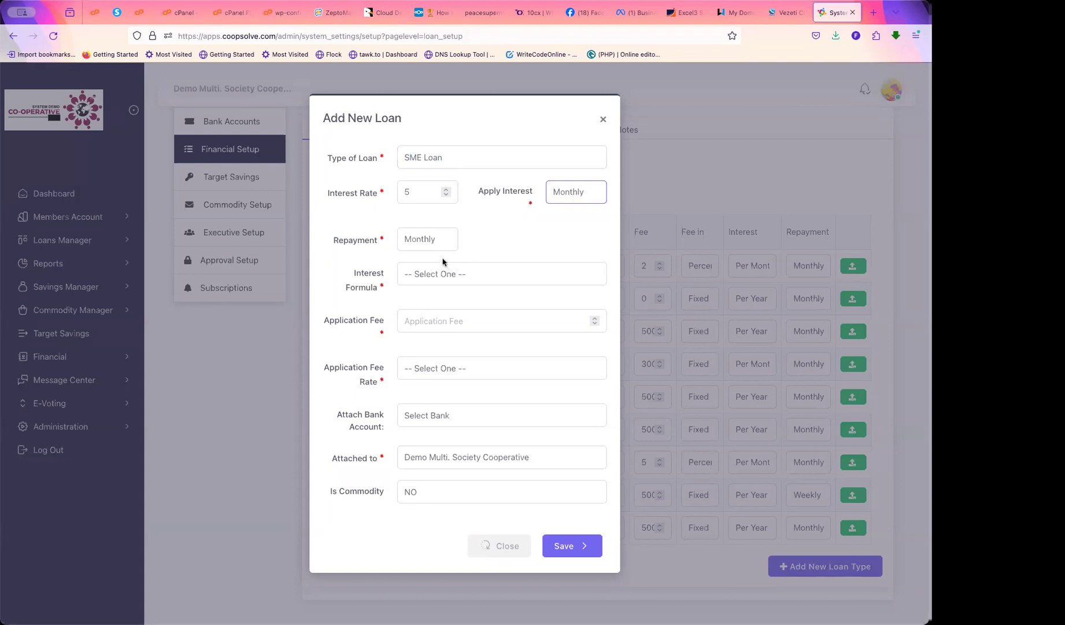
pyautogui.click(435, 238)
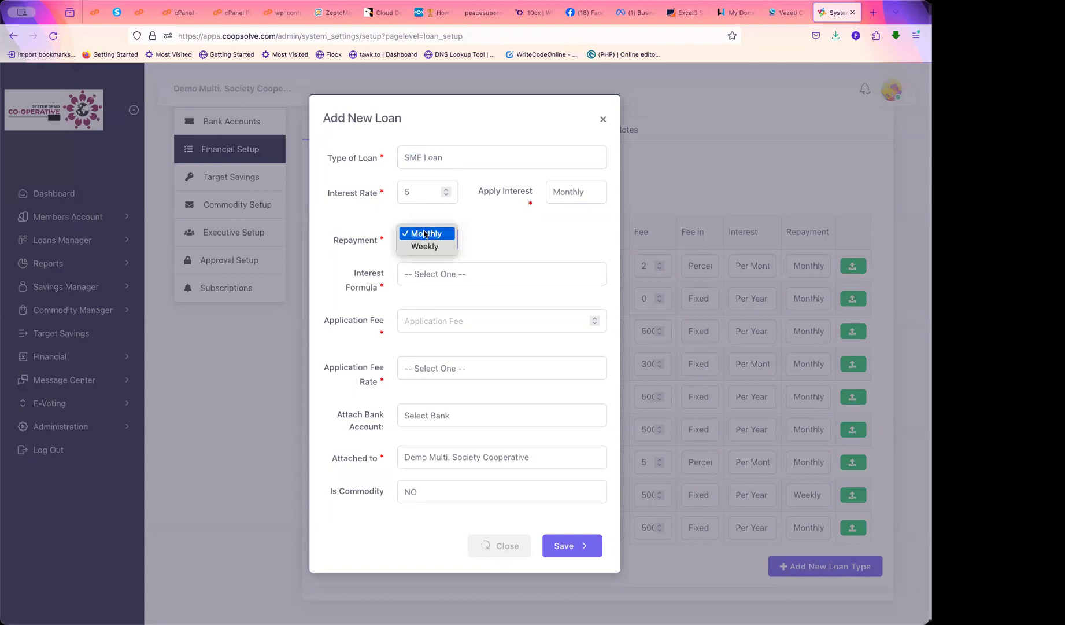
pyautogui.click(425, 233)
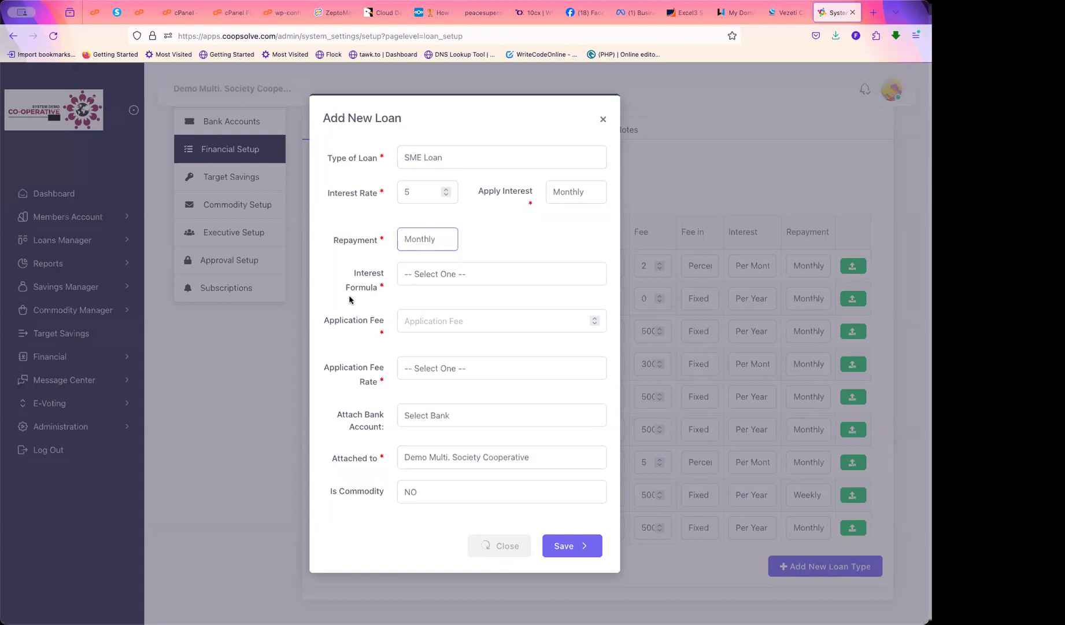
pyautogui.click(451, 274)
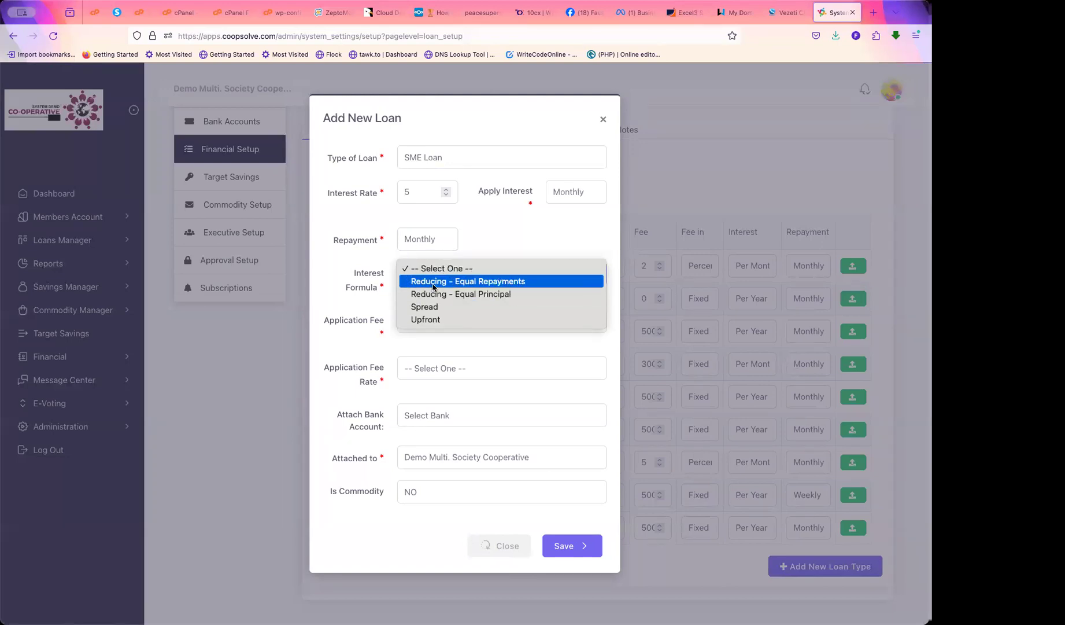
pyautogui.click(473, 283)
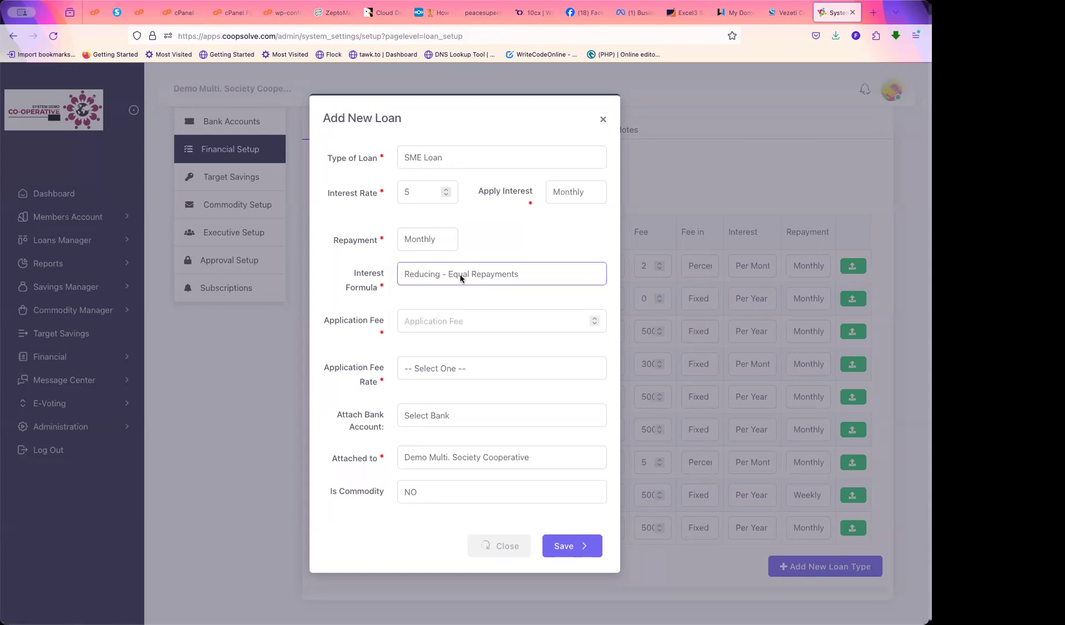
# Enter a 10000 application fee for the SME Loan
pyautogui.click(428, 324)
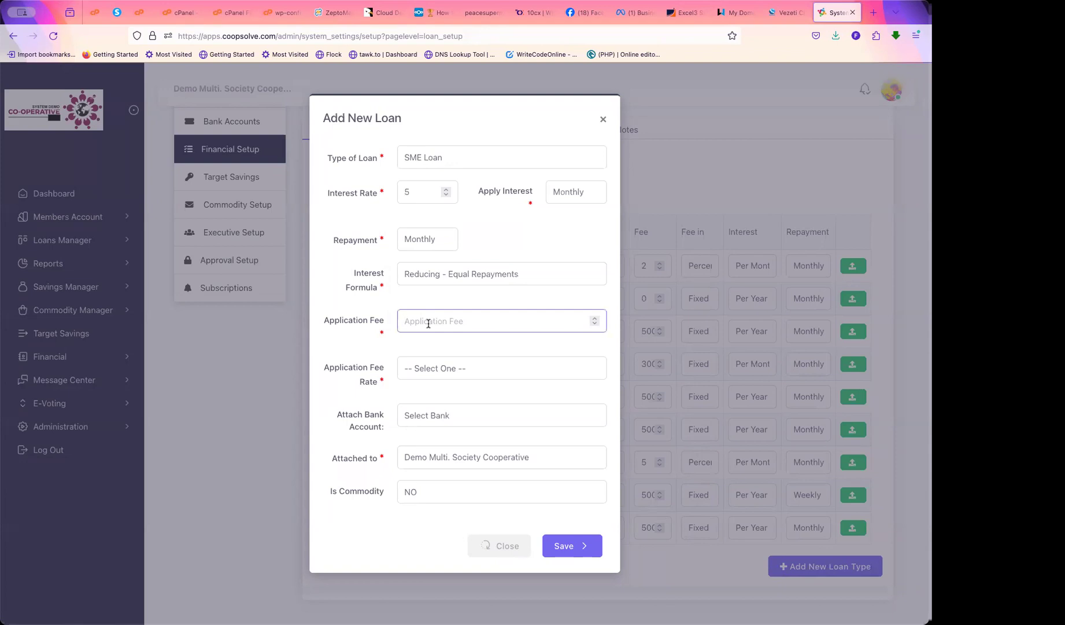
pyautogui.moveTo(443, 157); pyautogui.dragTo(398, 160)
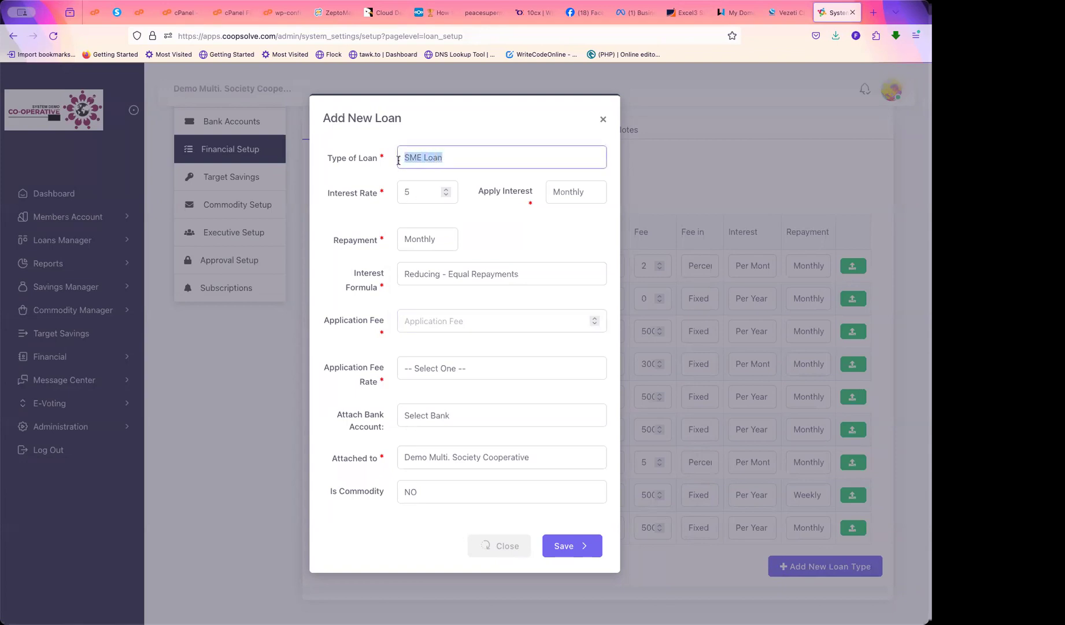
pyautogui.click(413, 317)
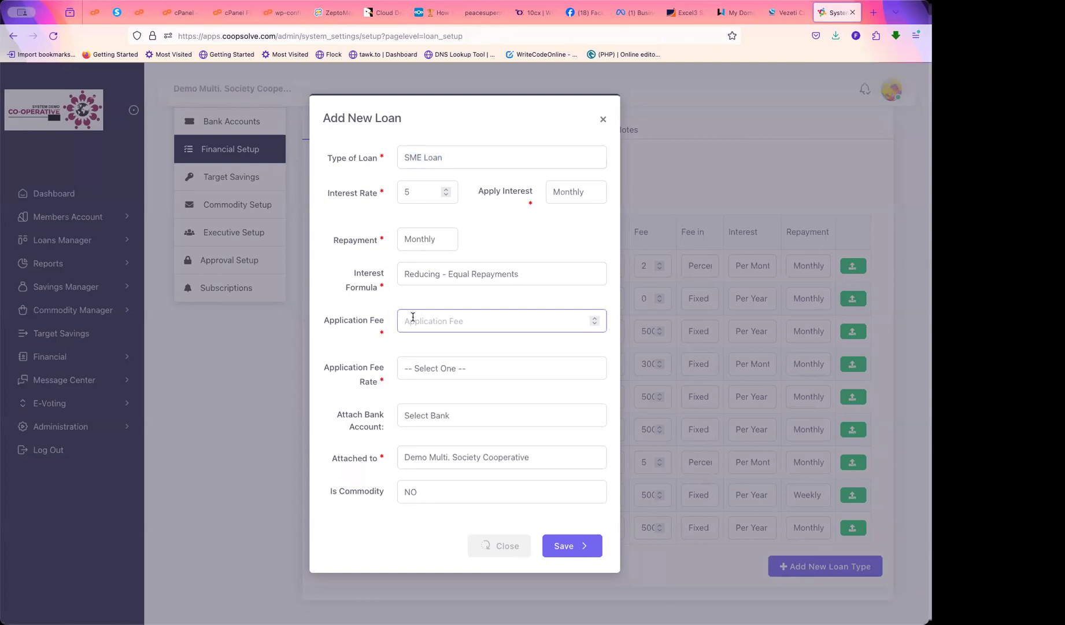
pyautogui.write('10000')
# Charge the application fee in Naira and attach the Access Bank (Diamond Bank) account
pyautogui.tripleClick(422, 160)
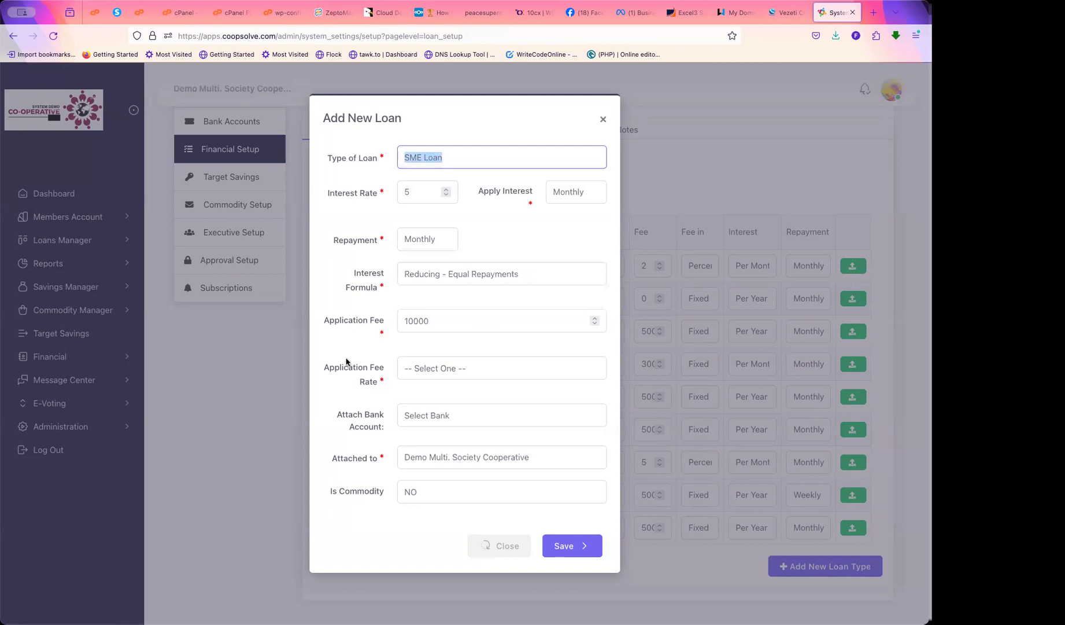
pyautogui.click(435, 369)
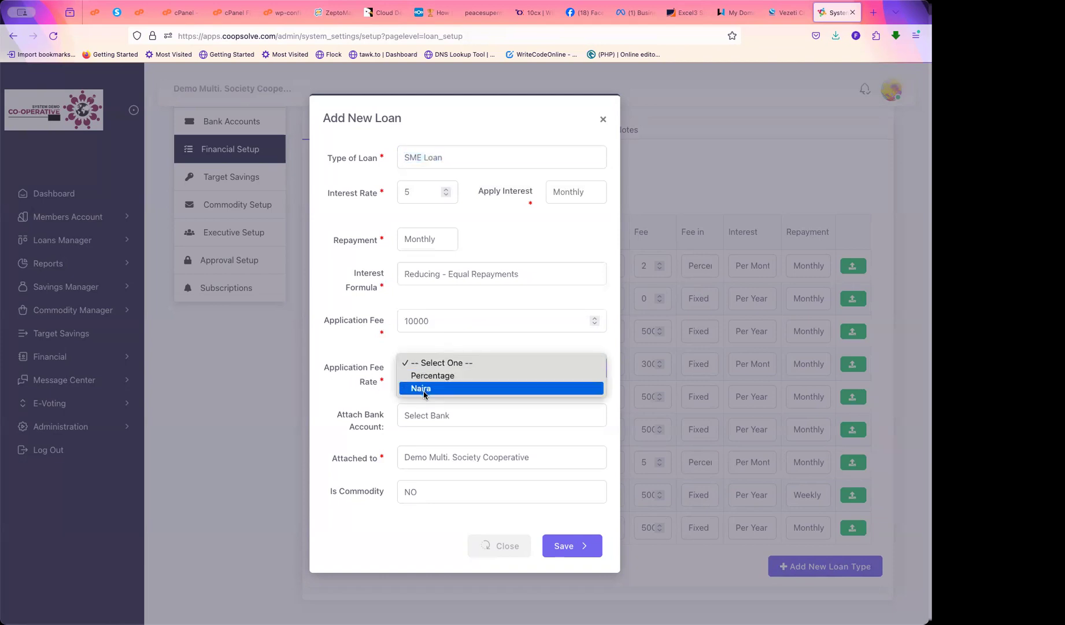
pyautogui.click(423, 388)
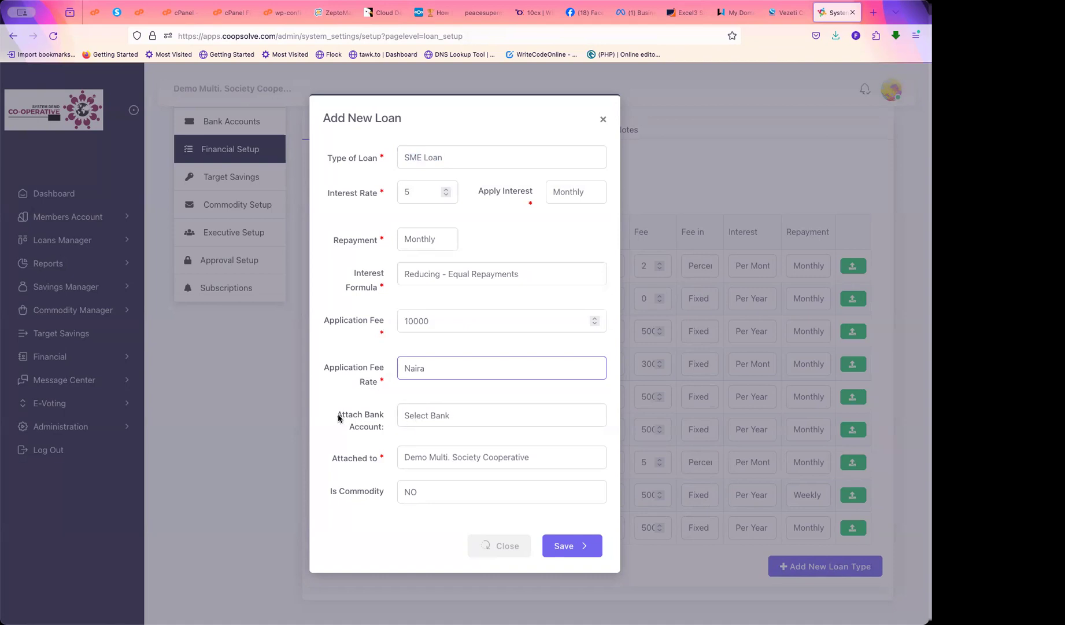
pyautogui.moveTo(338, 414); pyautogui.dragTo(386, 429)
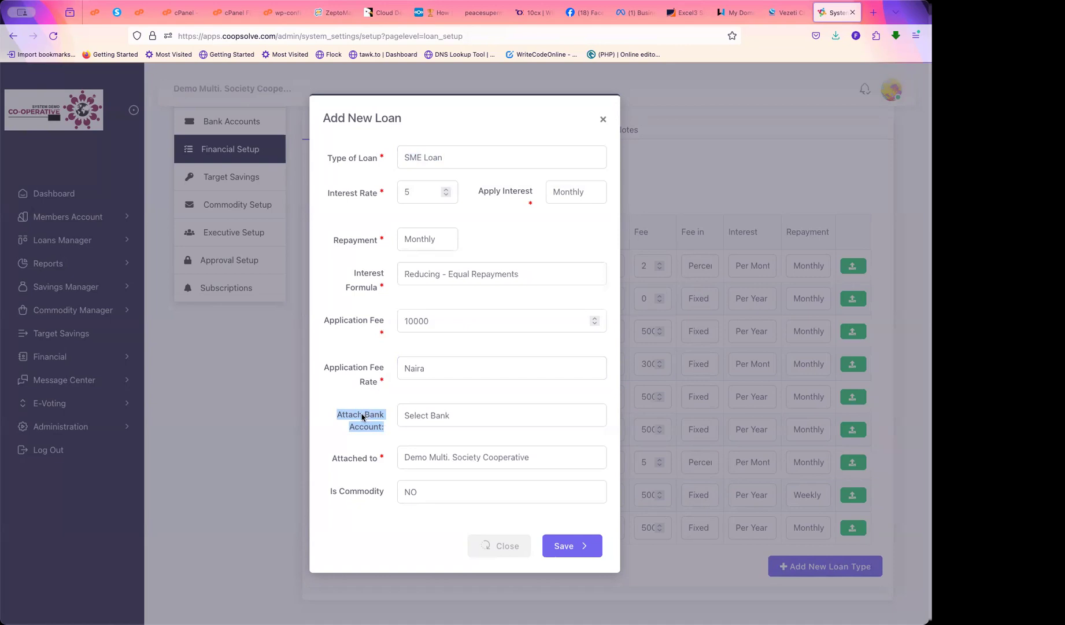
pyautogui.click(435, 414)
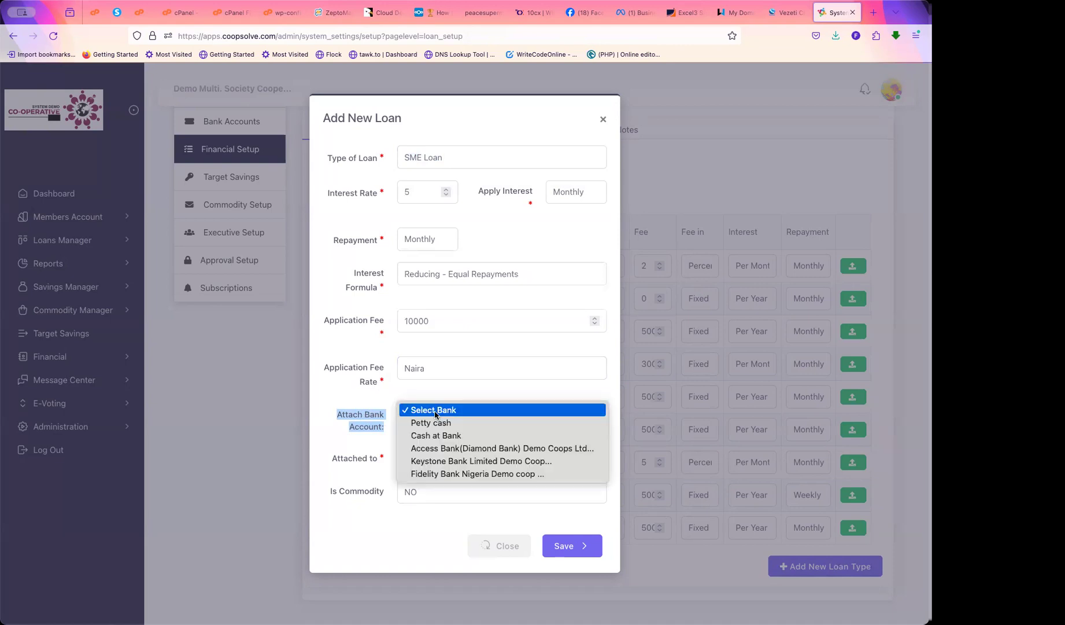
pyautogui.click(468, 449)
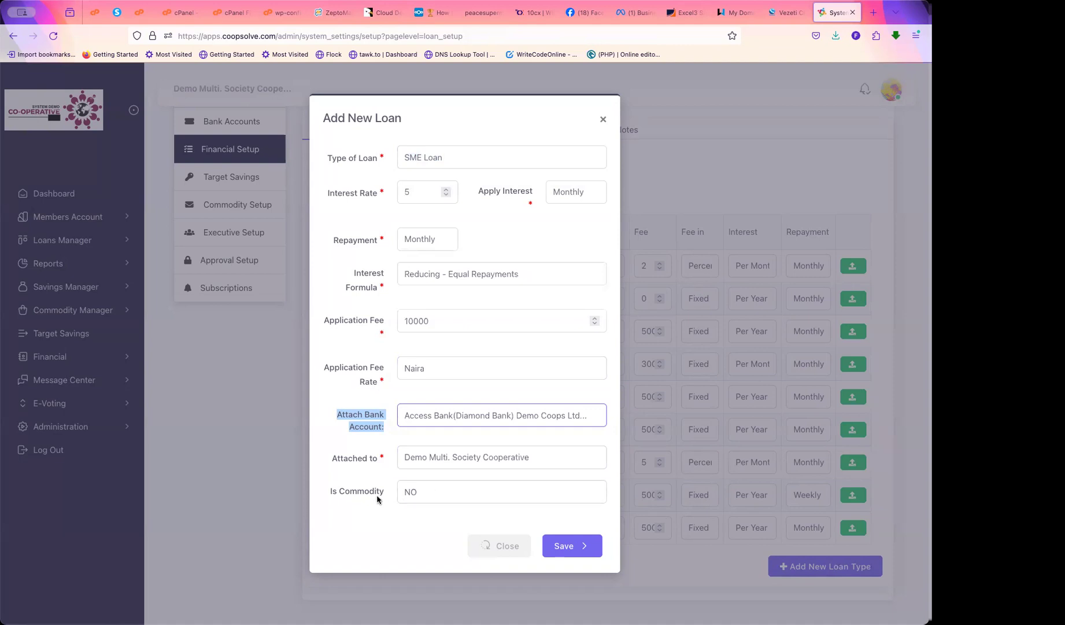
# Review the SME Loan name and its settings from interest rate through bank account
pyautogui.moveTo(451, 158); pyautogui.dragTo(409, 157)
pyautogui.click(455, 157)
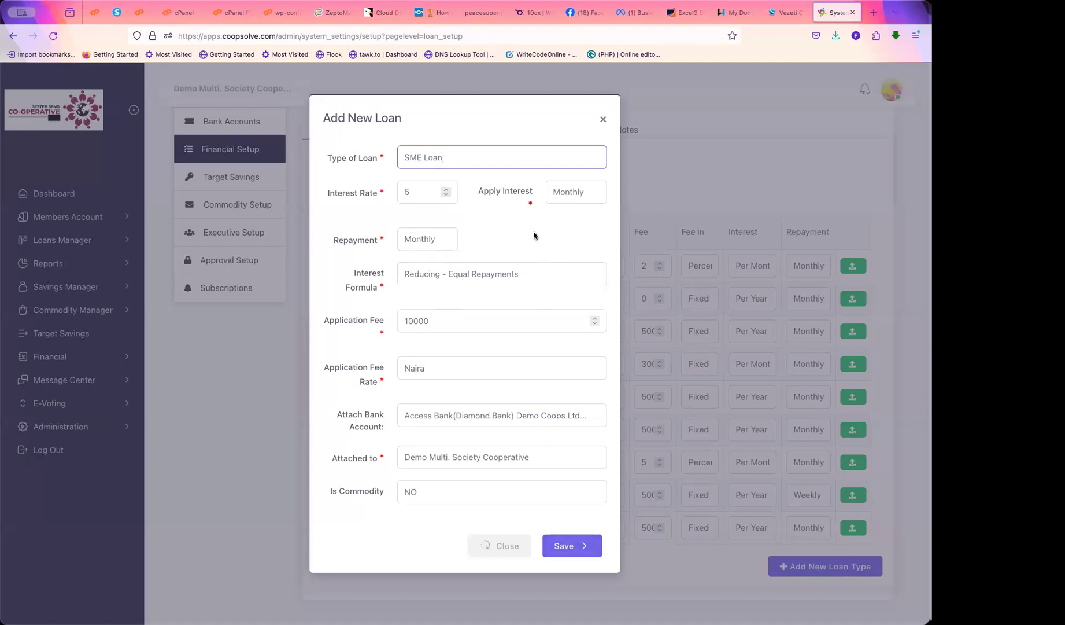
pyautogui.click(446, 157)
pyautogui.moveTo(446, 158); pyautogui.dragTo(404, 160)
pyautogui.moveTo(351, 195); pyautogui.dragTo(382, 194)
pyautogui.moveTo(479, 191); pyautogui.dragTo(457, 418)
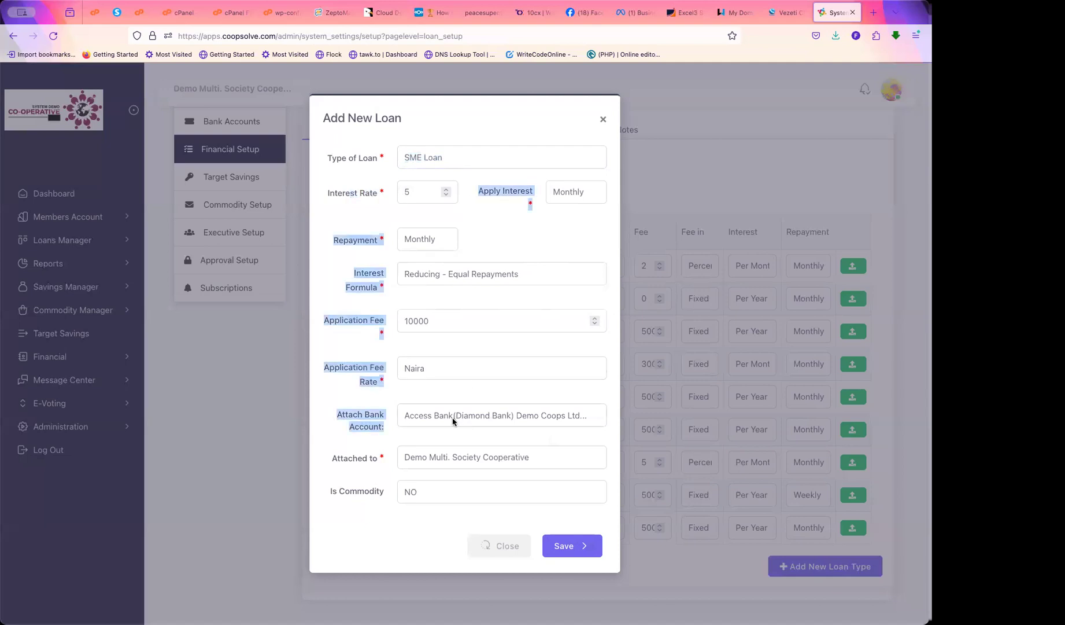
pyautogui.click(342, 458)
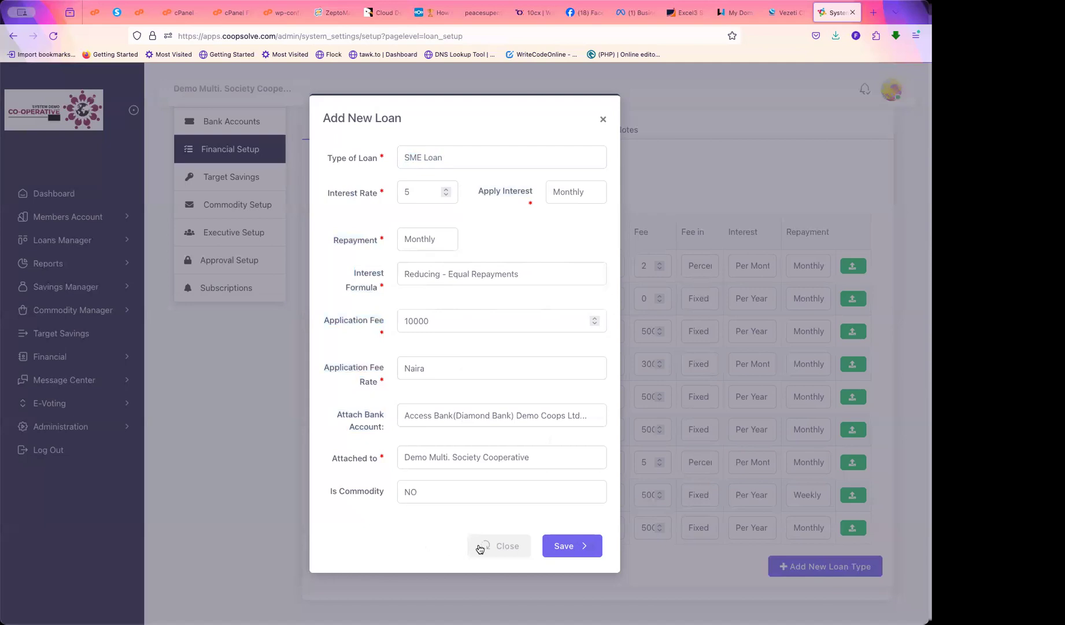
# Close the loan form and review the General Savings, Daily Savings and Savings Weekly products
pyautogui.click(500, 547)
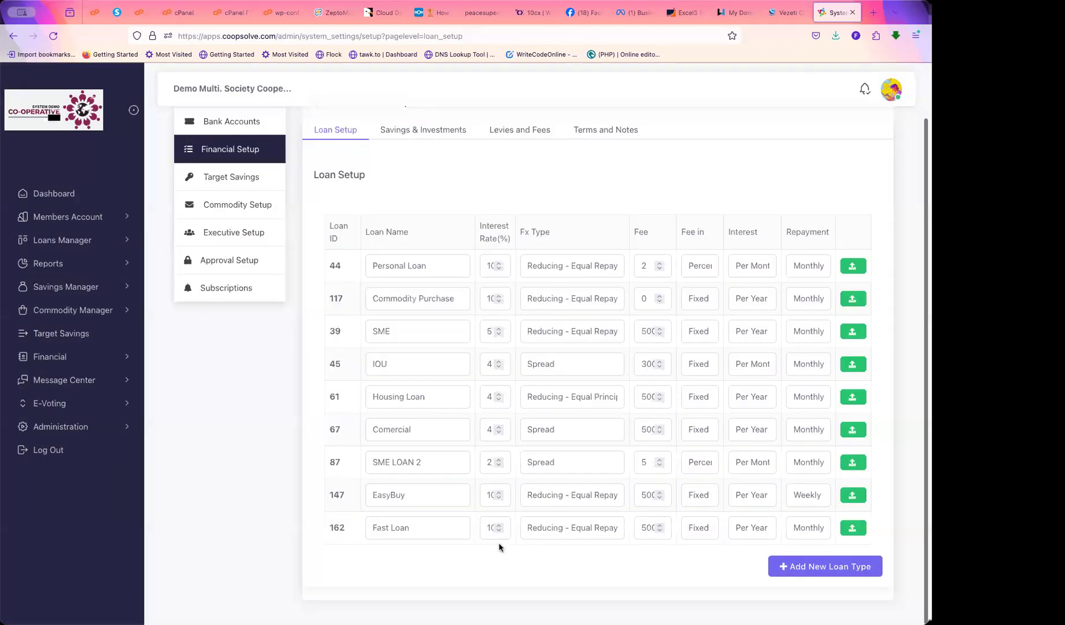
pyautogui.click(422, 133)
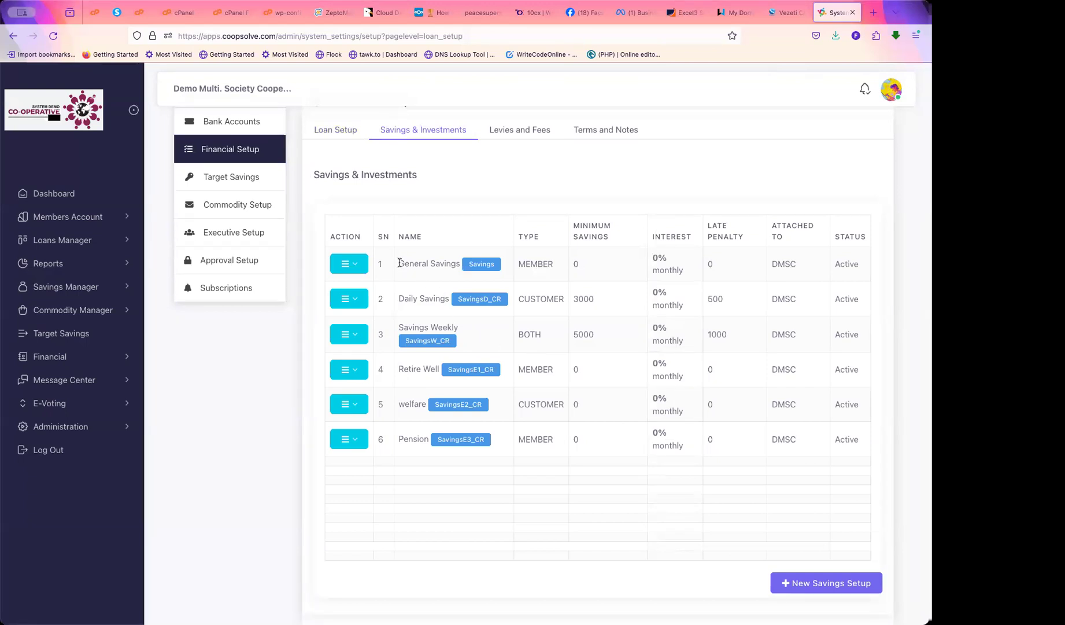
pyautogui.moveTo(399, 263); pyautogui.dragTo(467, 336)
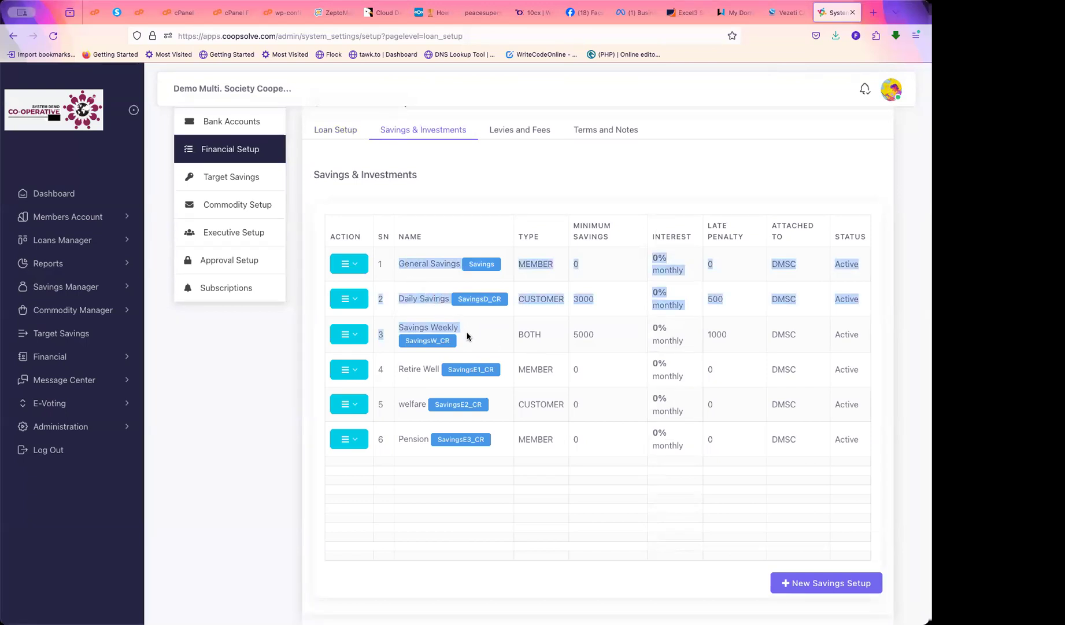
pyautogui.click(426, 280)
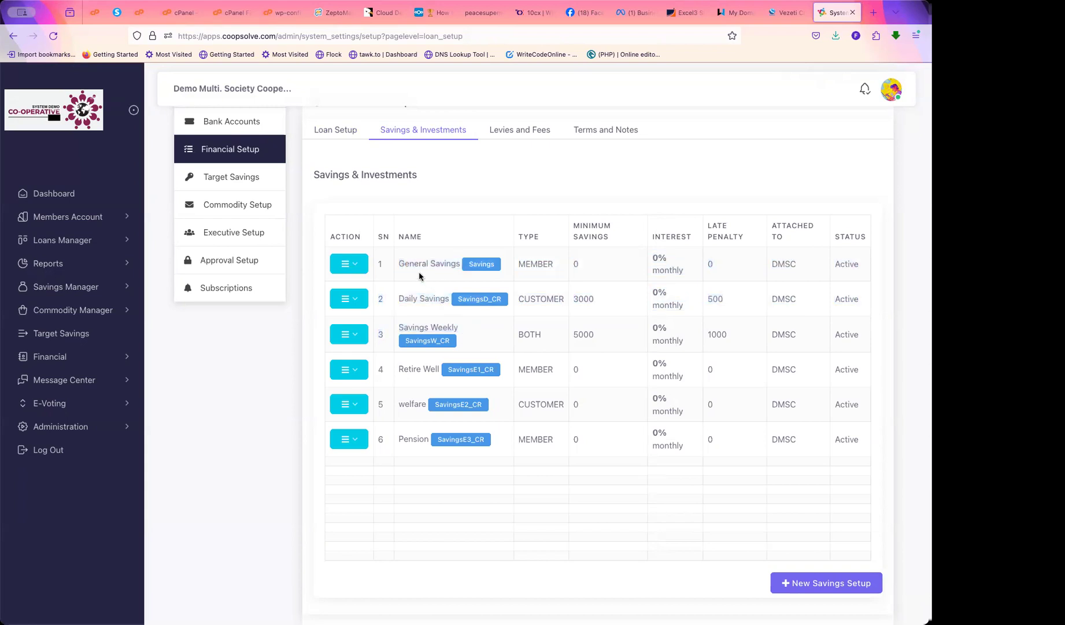
pyautogui.moveTo(399, 266); pyautogui.dragTo(460, 271)
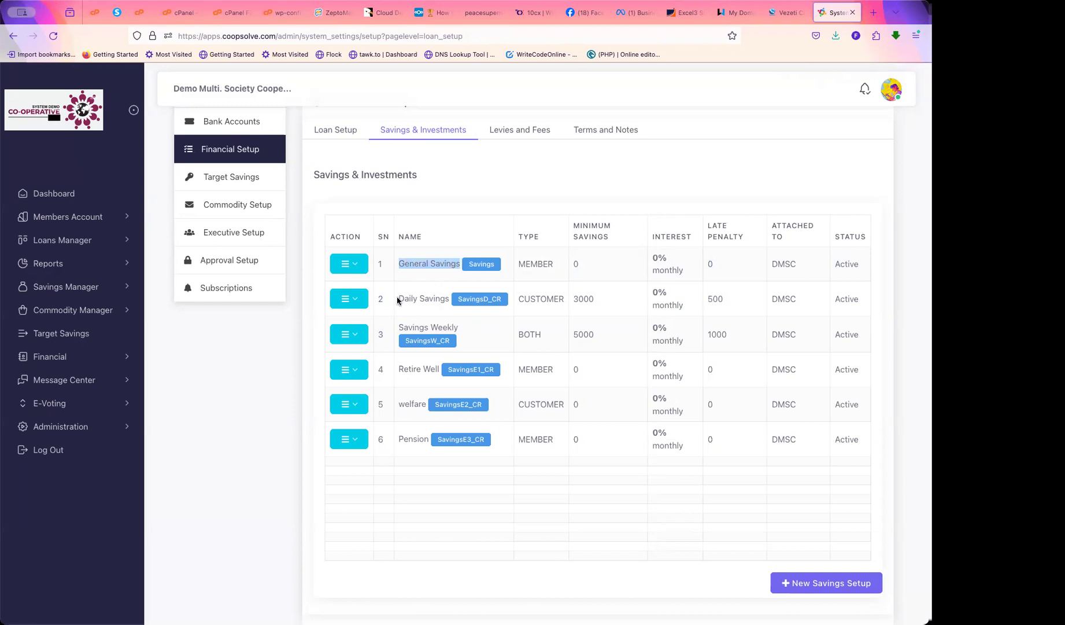
pyautogui.moveTo(399, 298); pyautogui.dragTo(451, 296)
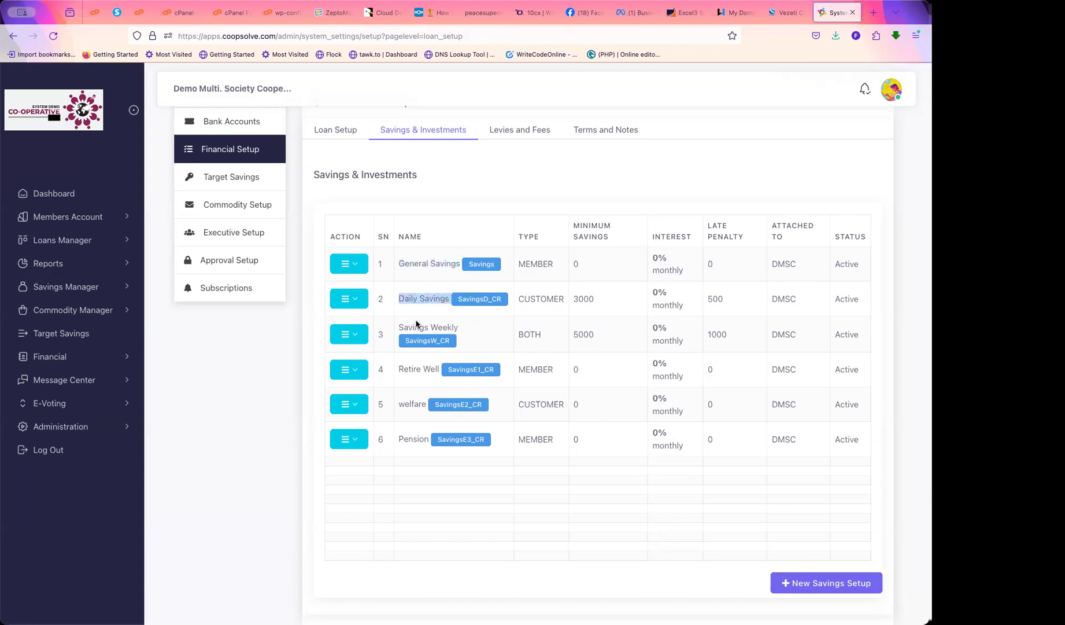
pyautogui.moveTo(399, 327); pyautogui.dragTo(428, 263)
pyautogui.click(468, 336)
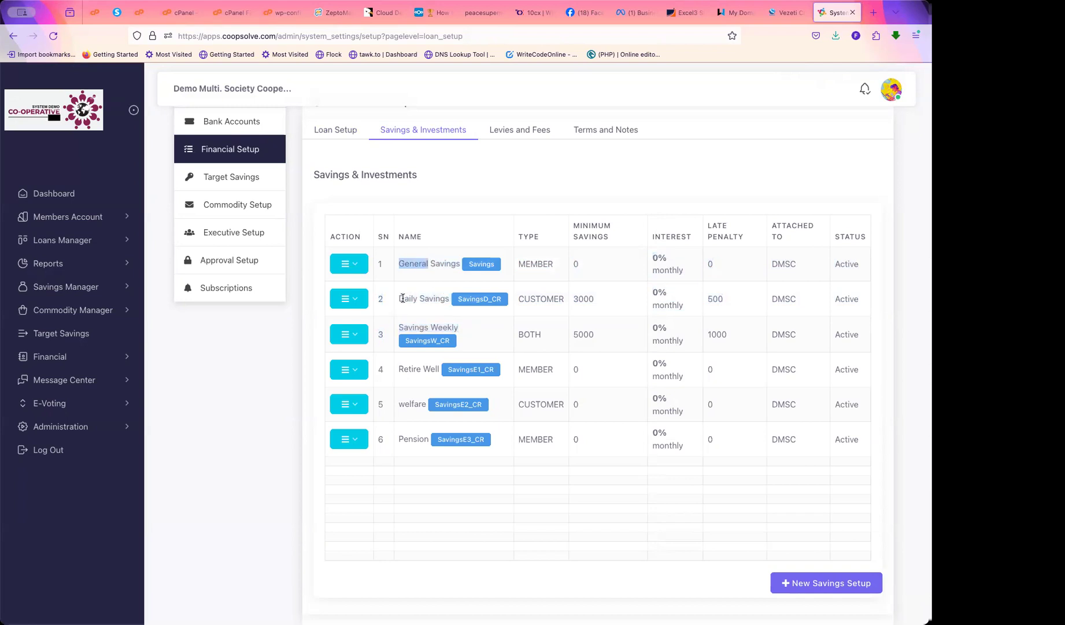
pyautogui.moveTo(403, 297); pyautogui.dragTo(430, 299)
pyautogui.click(420, 315)
# Check the Active status of General Savings and Daily Savings, then bring up Daily Savings' actions
pyautogui.moveTo(834, 262); pyautogui.dragTo(848, 345)
pyautogui.click(842, 290)
pyautogui.doubleClick(844, 265)
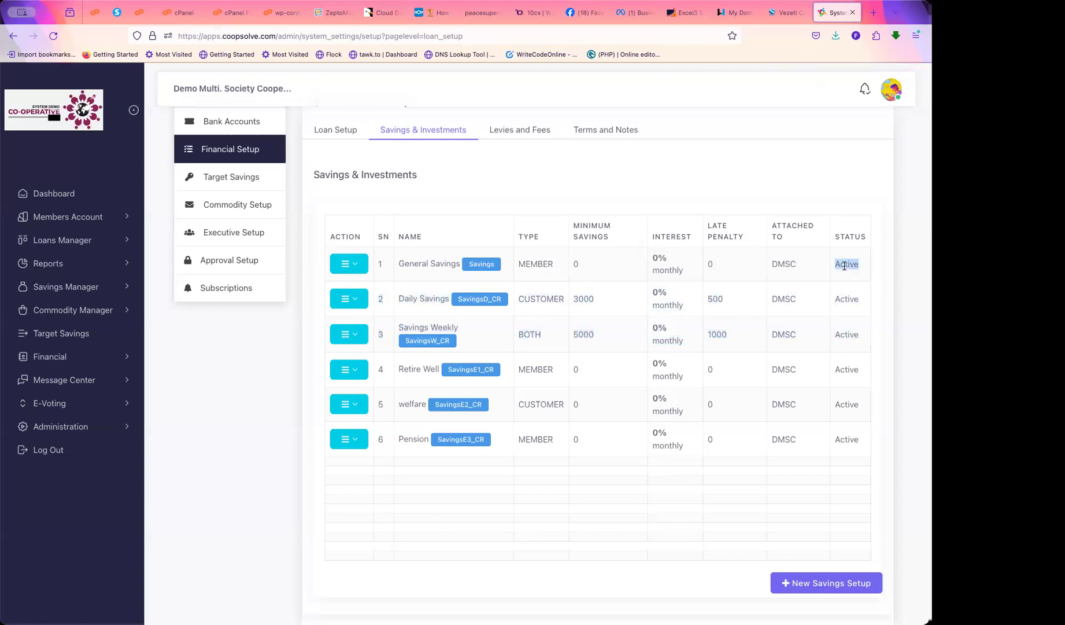
pyautogui.doubleClick(841, 298)
pyautogui.click(354, 297)
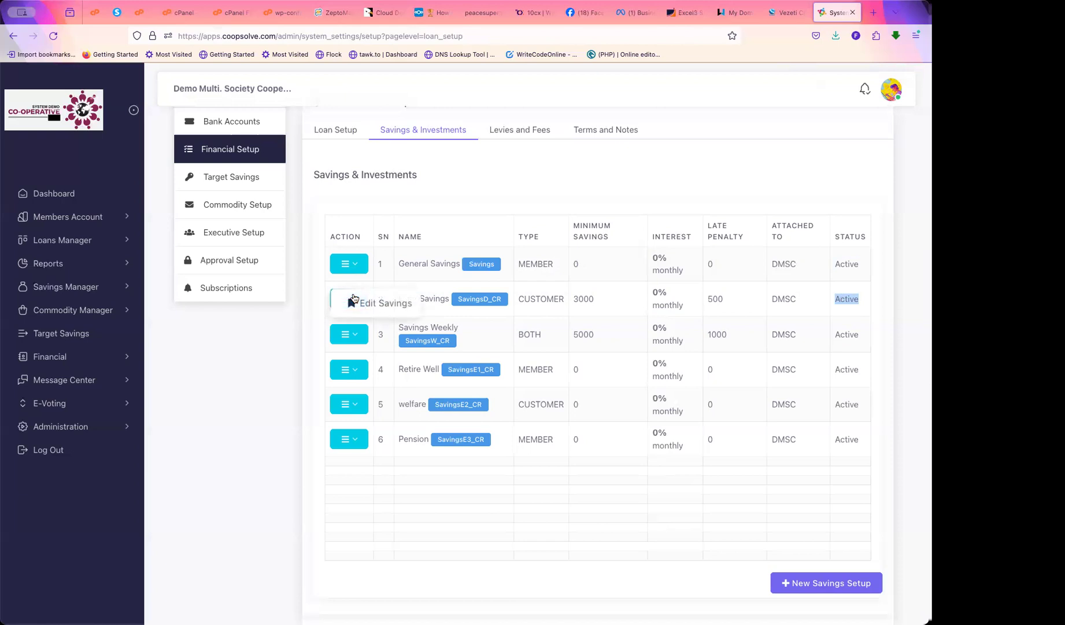
pyautogui.click(377, 304)
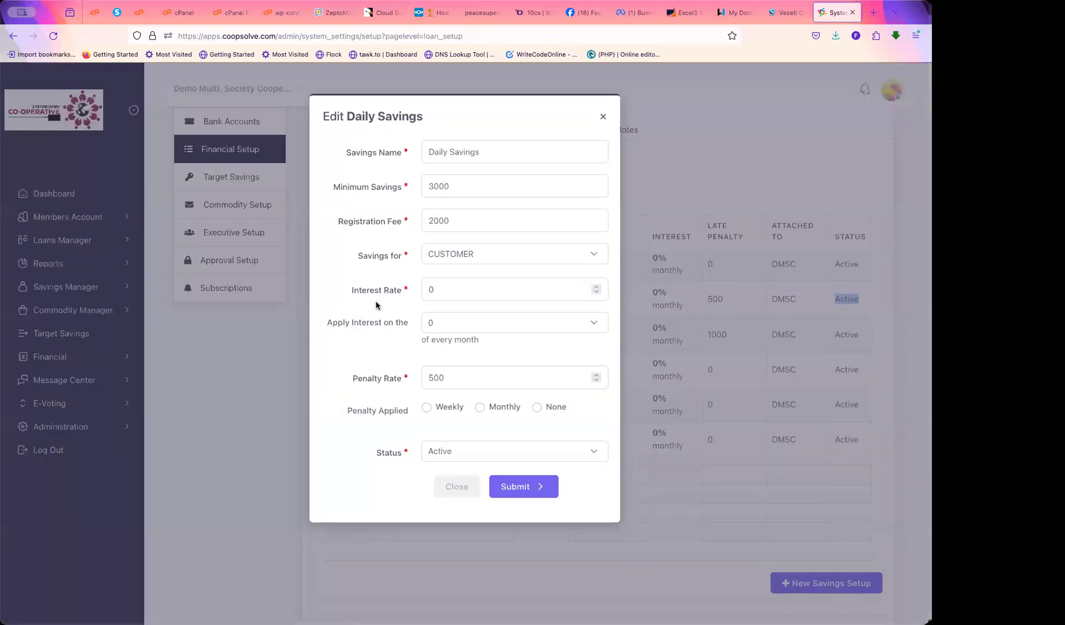
pyautogui.click(529, 452)
pyautogui.click(482, 437)
pyautogui.click(497, 452)
pyautogui.click(446, 462)
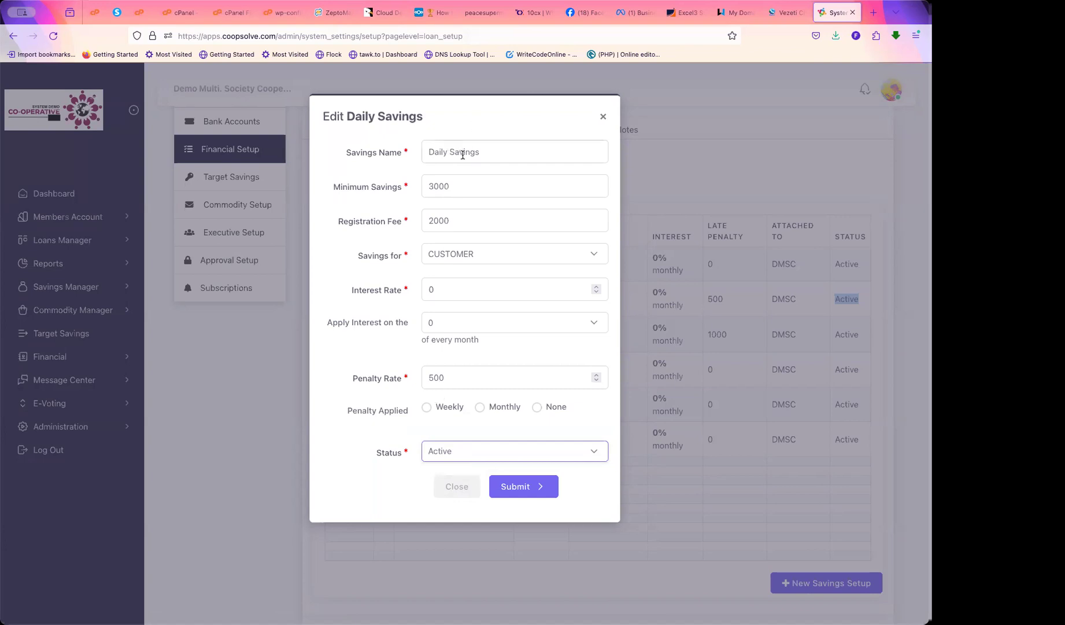
pyautogui.click(493, 151)
pyautogui.moveTo(493, 150); pyautogui.dragTo(421, 150)
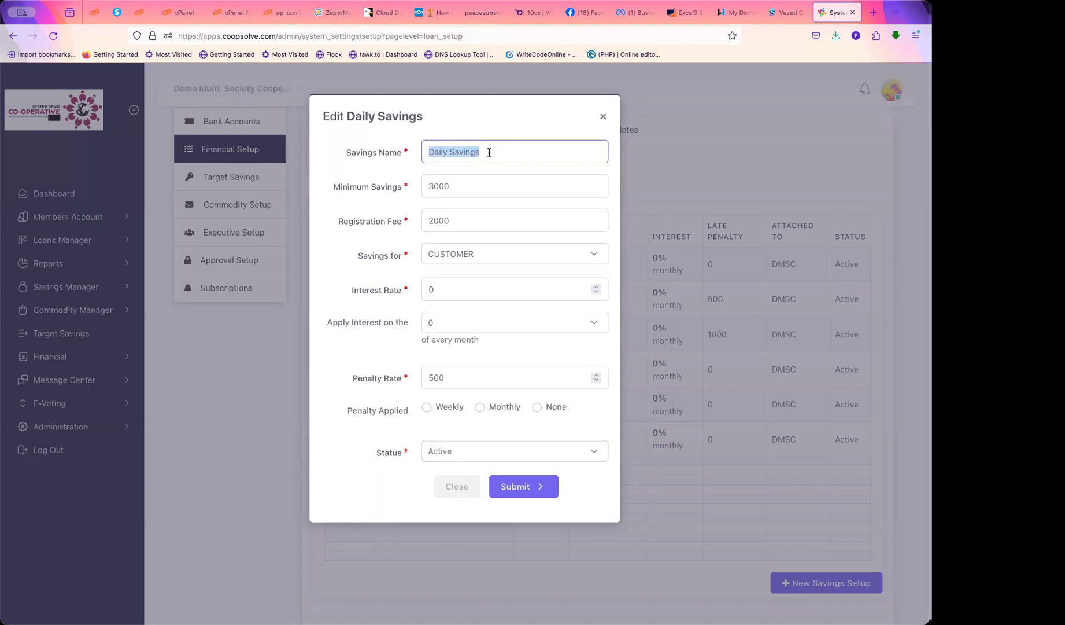
pyautogui.moveTo(483, 152); pyautogui.dragTo(421, 153)
pyautogui.doubleClick(438, 152)
pyautogui.click(456, 185)
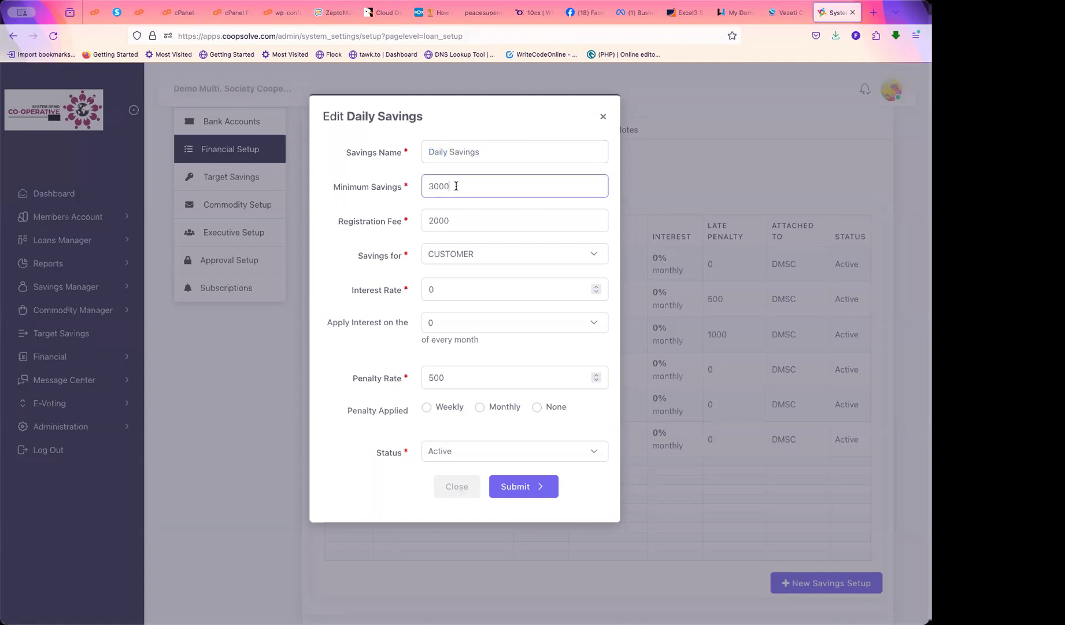
pyautogui.moveTo(457, 186); pyautogui.dragTo(417, 187)
pyautogui.write('0')
pyautogui.moveTo(459, 220); pyautogui.dragTo(390, 222)
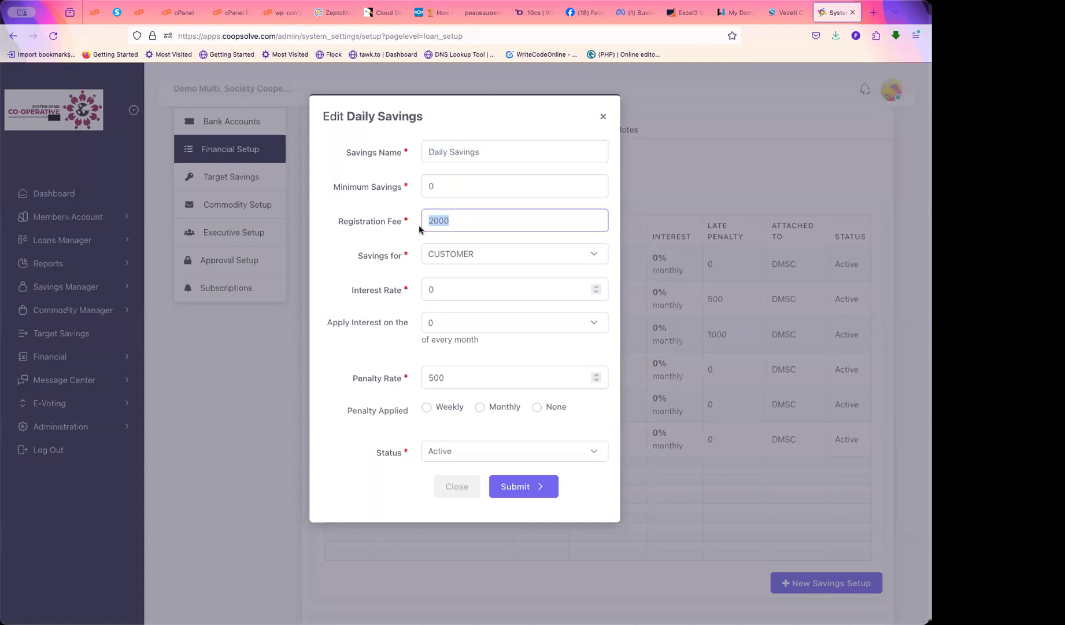
pyautogui.click(456, 219)
pyautogui.moveTo(454, 226); pyautogui.dragTo(408, 223)
pyautogui.moveTo(403, 256); pyautogui.dragTo(353, 256)
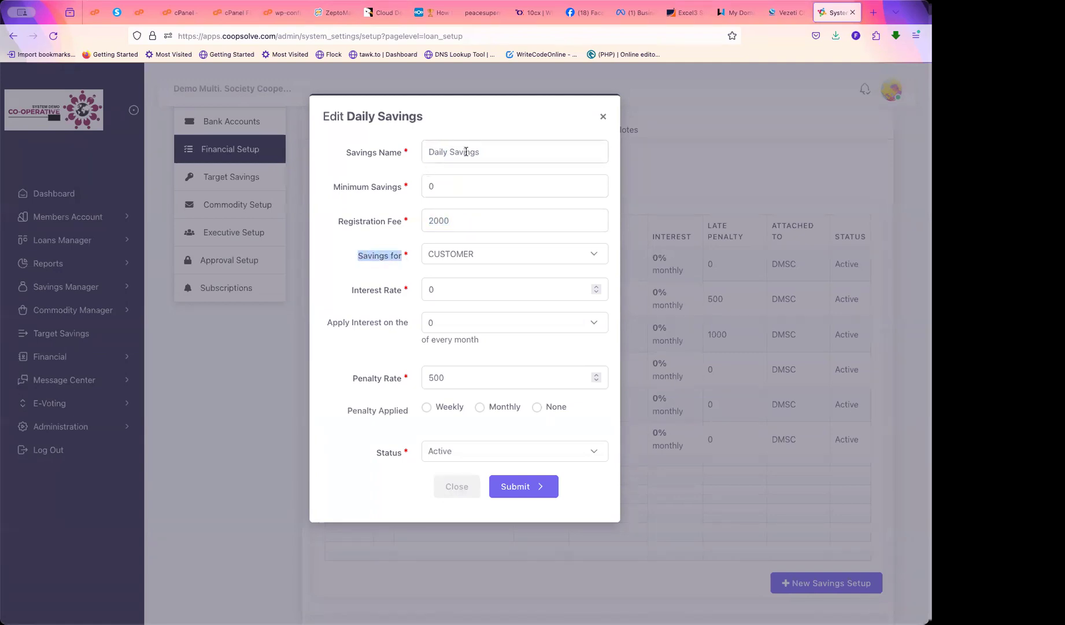
pyautogui.click(382, 272)
pyautogui.click(475, 253)
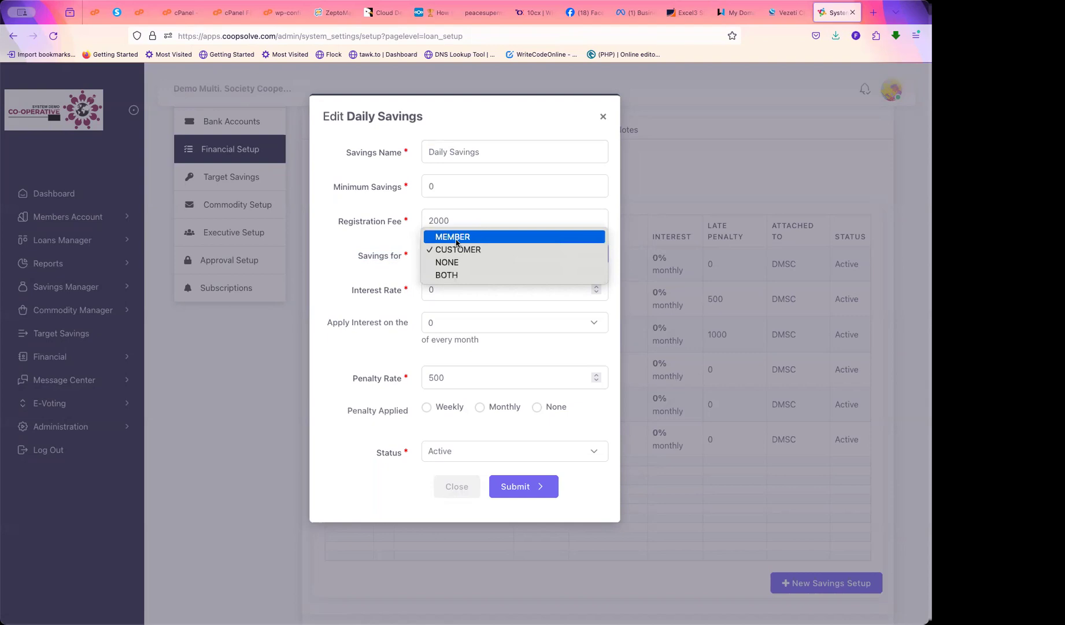
pyautogui.click(455, 251)
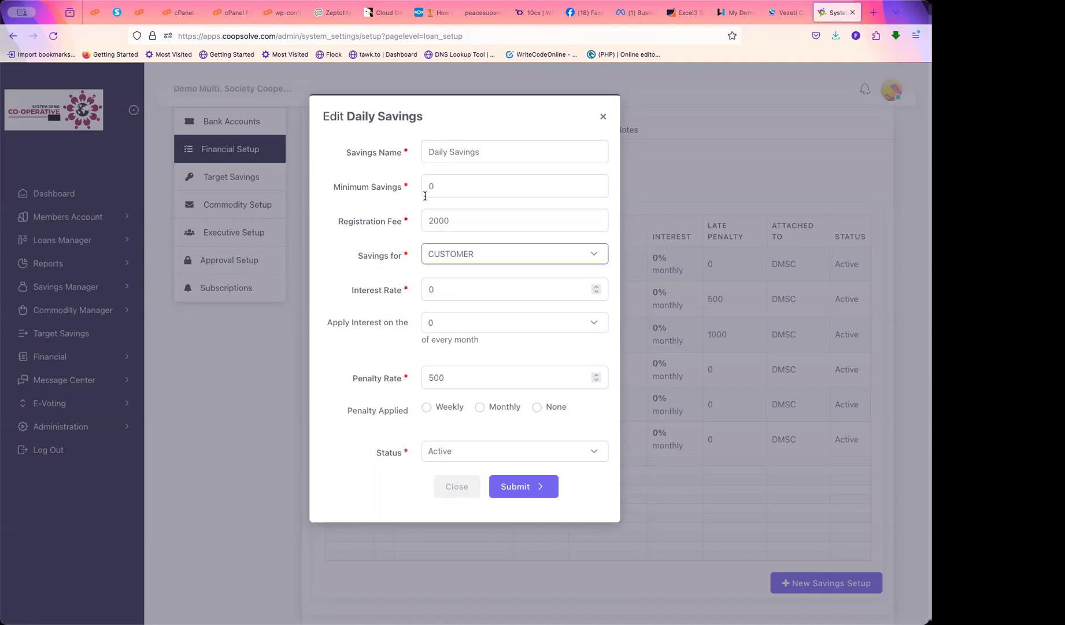
pyautogui.click(432, 258)
pyautogui.click(445, 238)
pyautogui.click(445, 259)
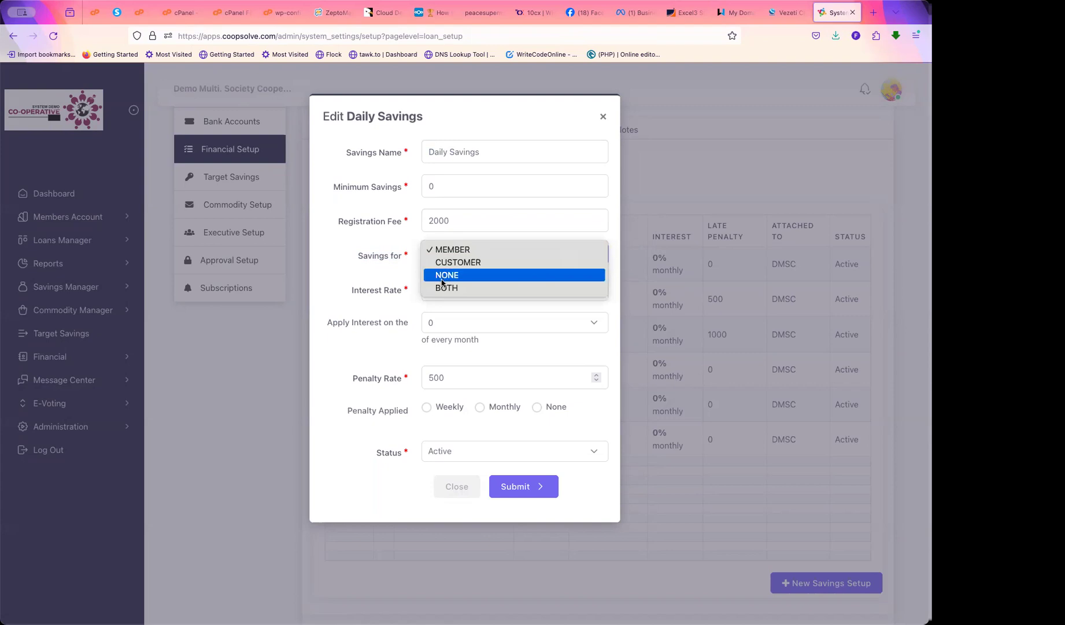
pyautogui.click(447, 291)
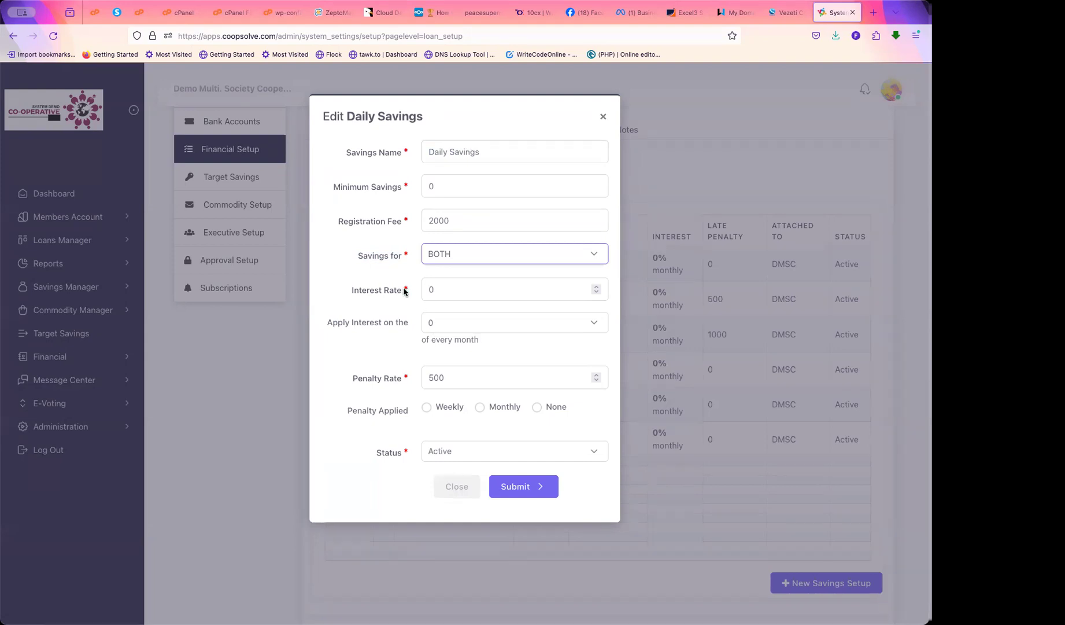
pyautogui.moveTo(402, 292); pyautogui.dragTo(350, 295)
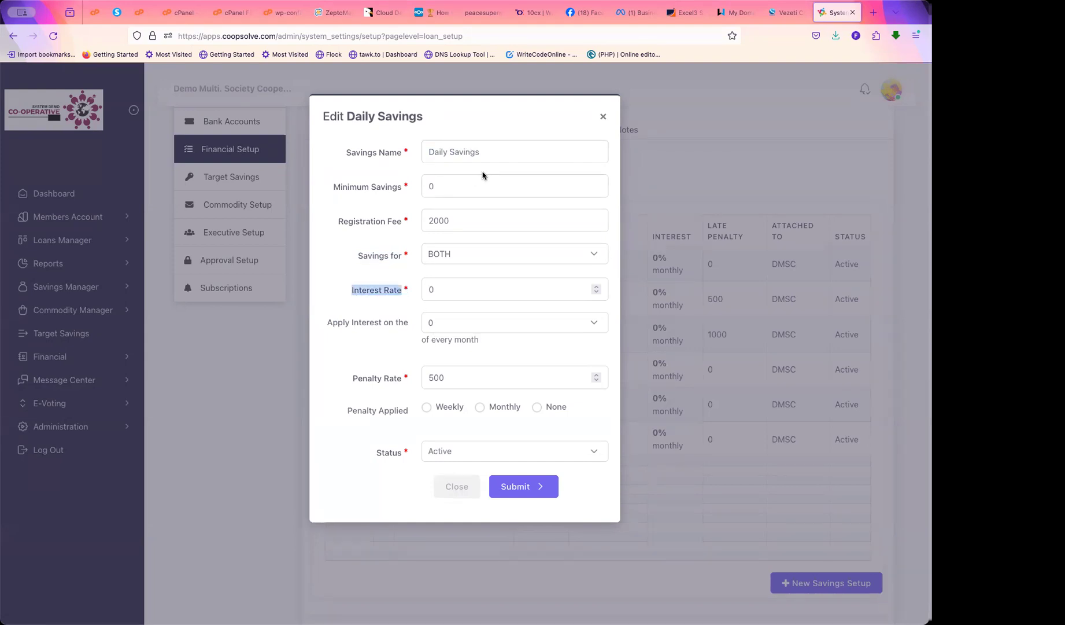
pyautogui.doubleClick(461, 153)
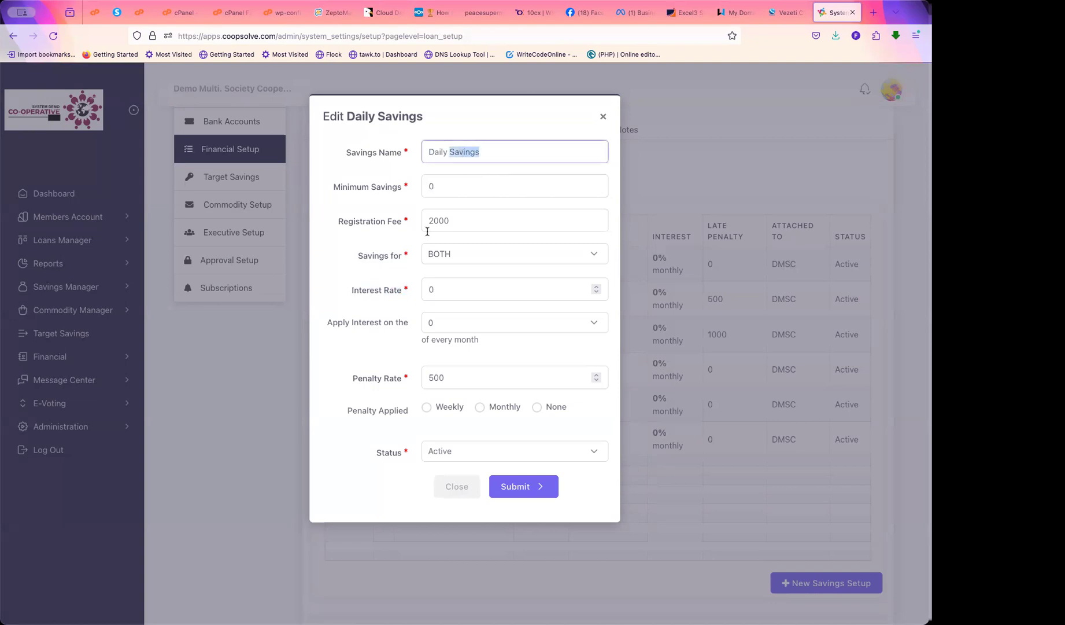
pyautogui.doubleClick(437, 290)
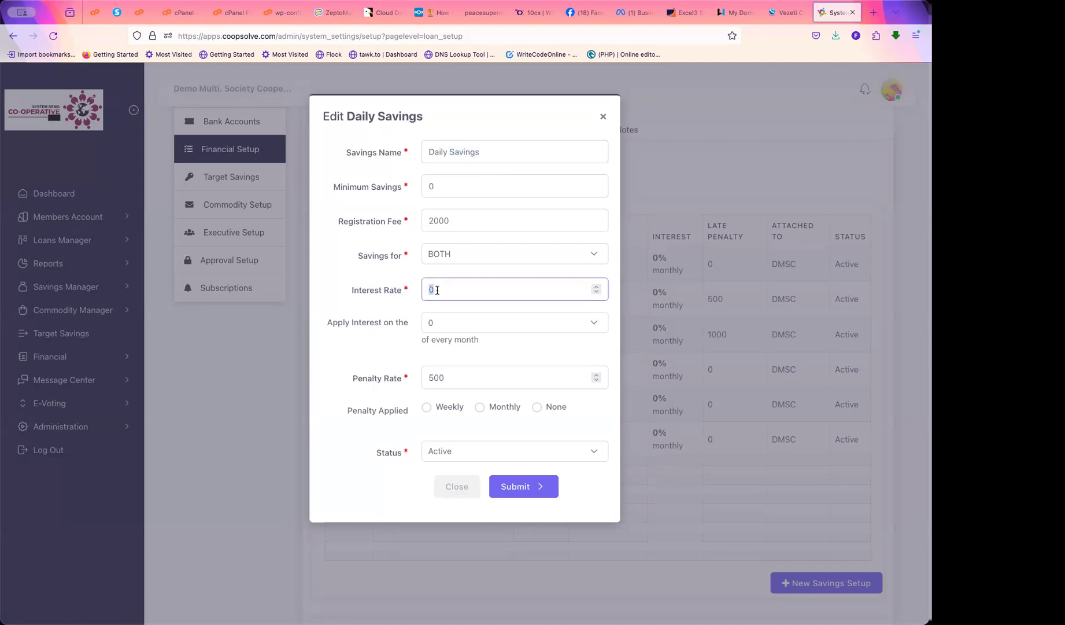
pyautogui.click(459, 327)
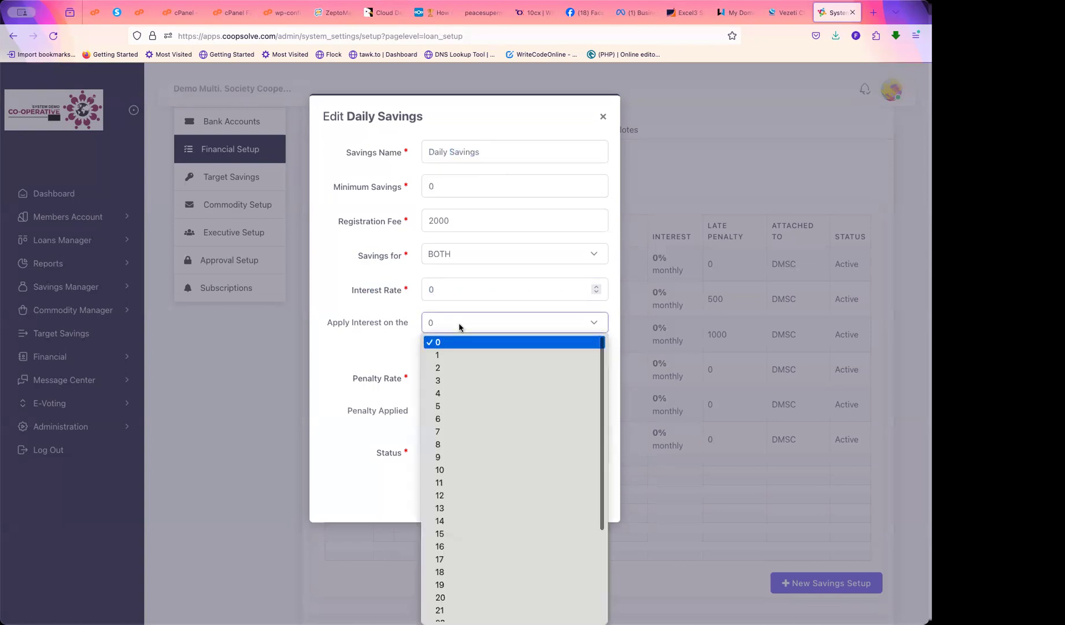
pyautogui.click(460, 328)
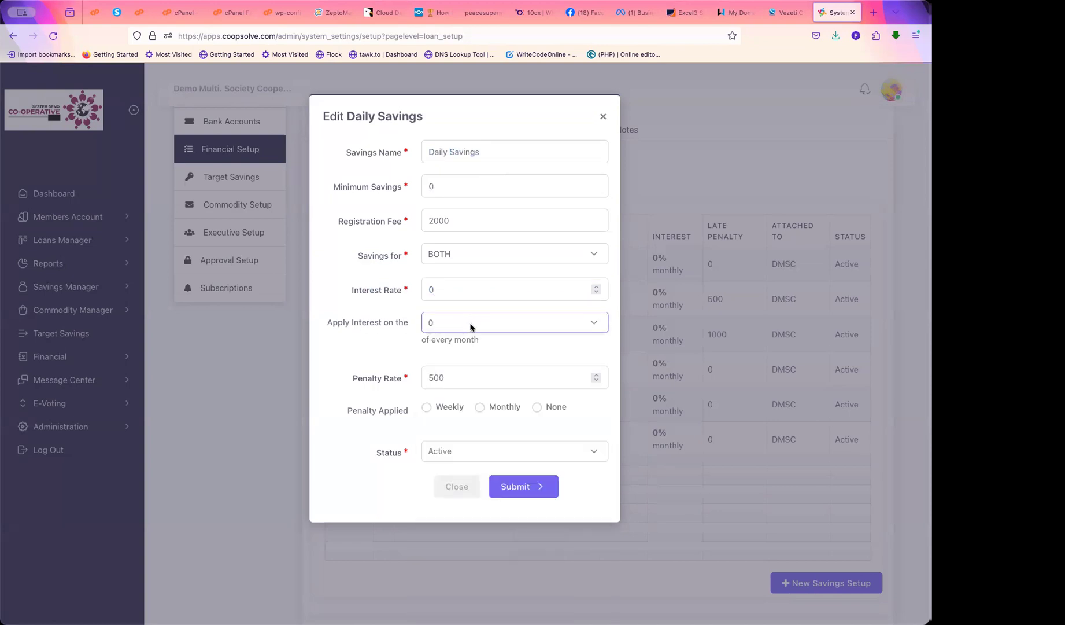
pyautogui.click(472, 327)
pyautogui.scroll(-3, 468, 519)
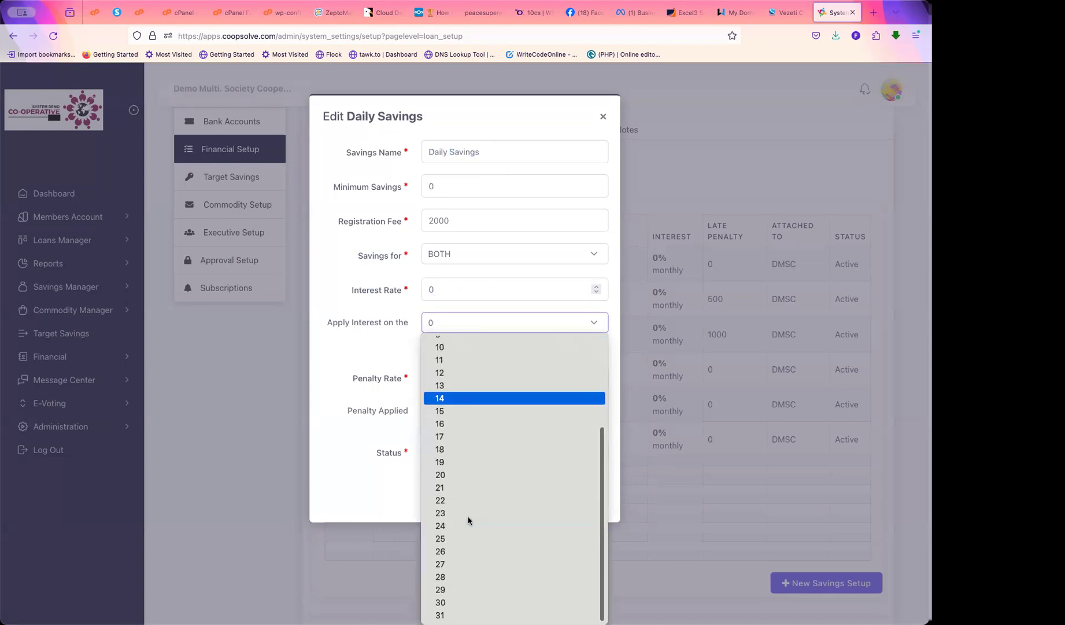
pyautogui.click(442, 603)
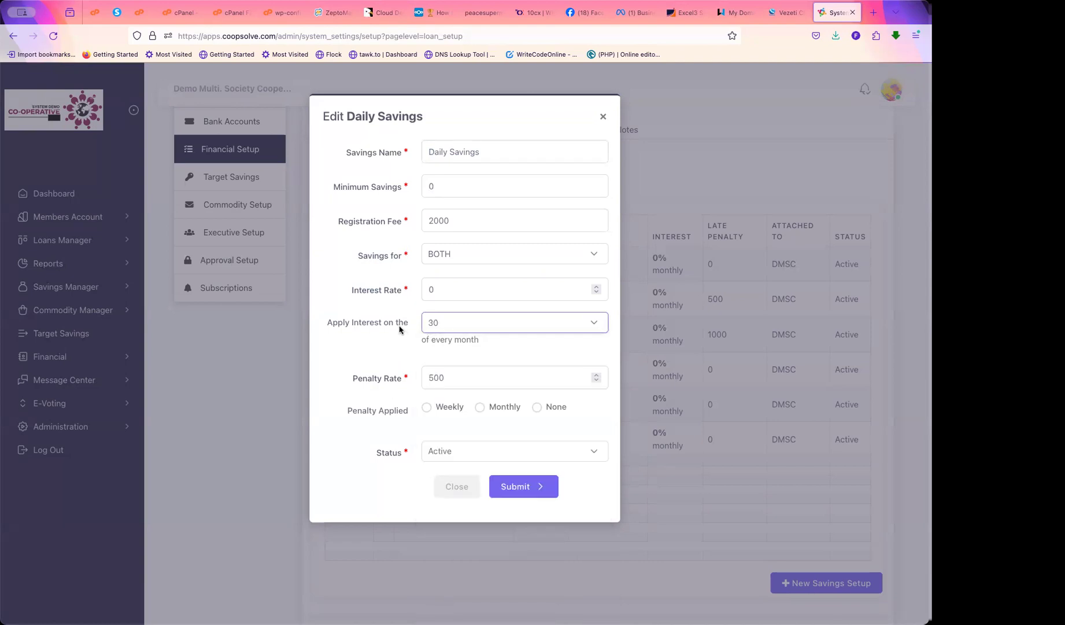
pyautogui.doubleClick(434, 292)
pyautogui.write('5')
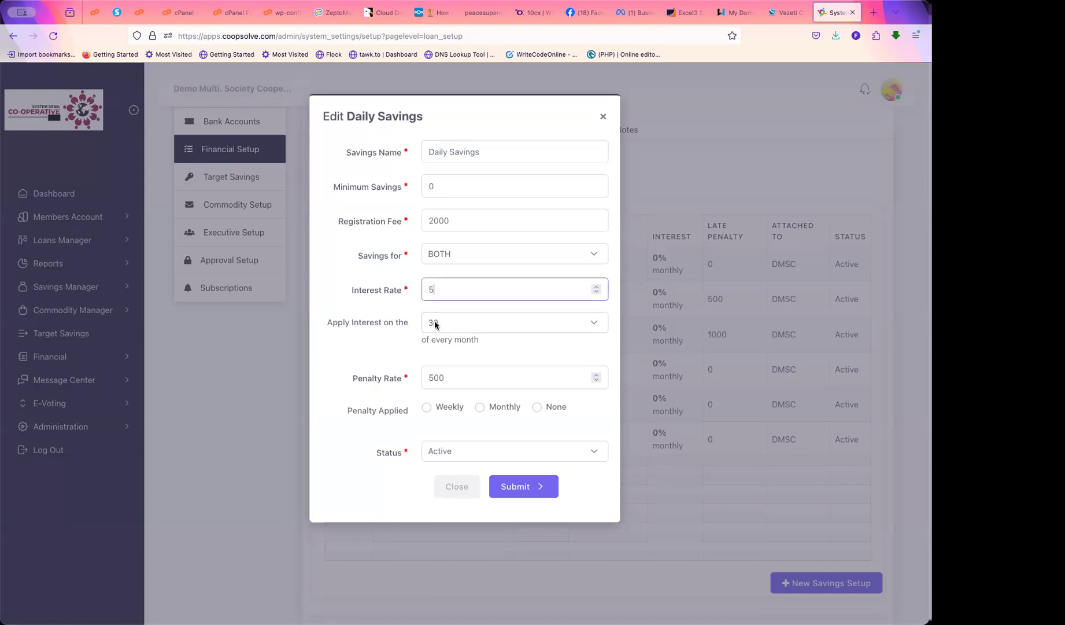
pyautogui.moveTo(438, 289); pyautogui.dragTo(417, 287)
pyautogui.write('0')
pyautogui.click(441, 324)
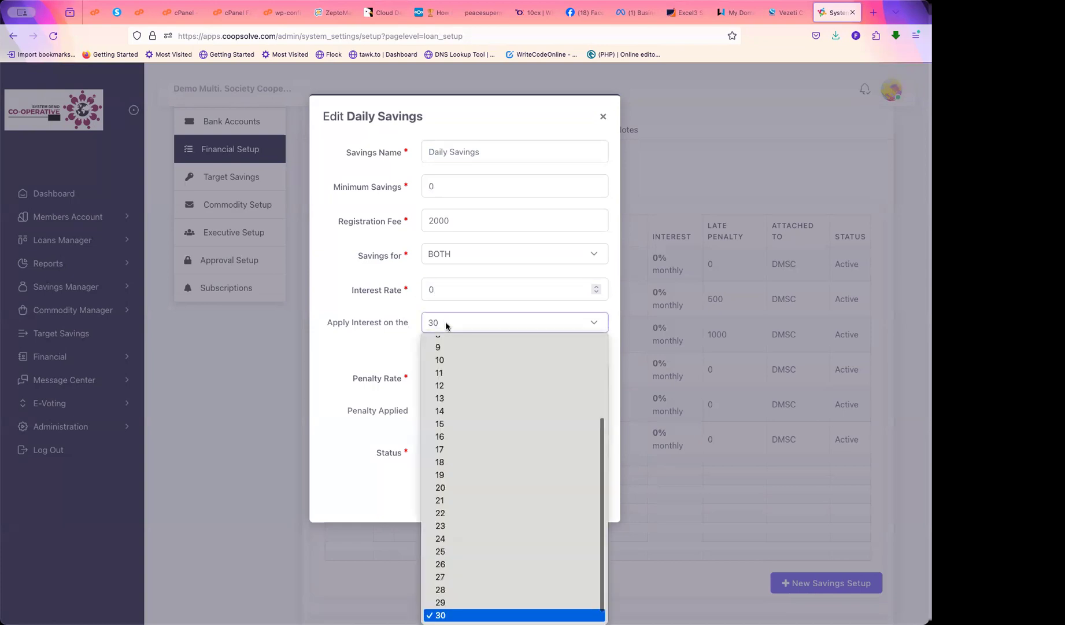
pyautogui.scroll(3, 447, 358)
pyautogui.click(443, 342)
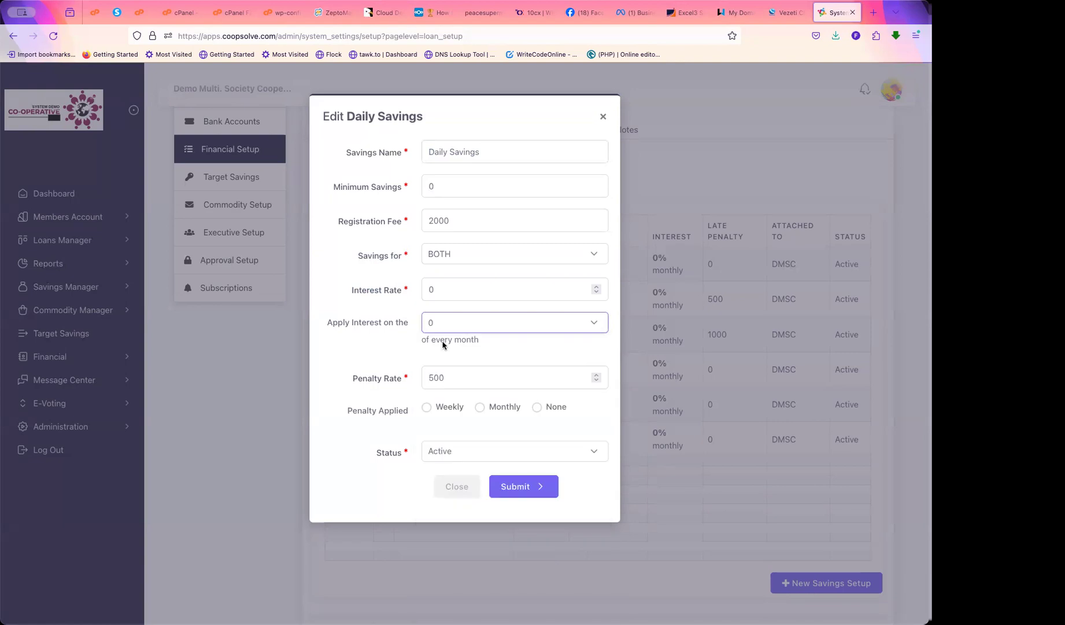
pyautogui.click(458, 380)
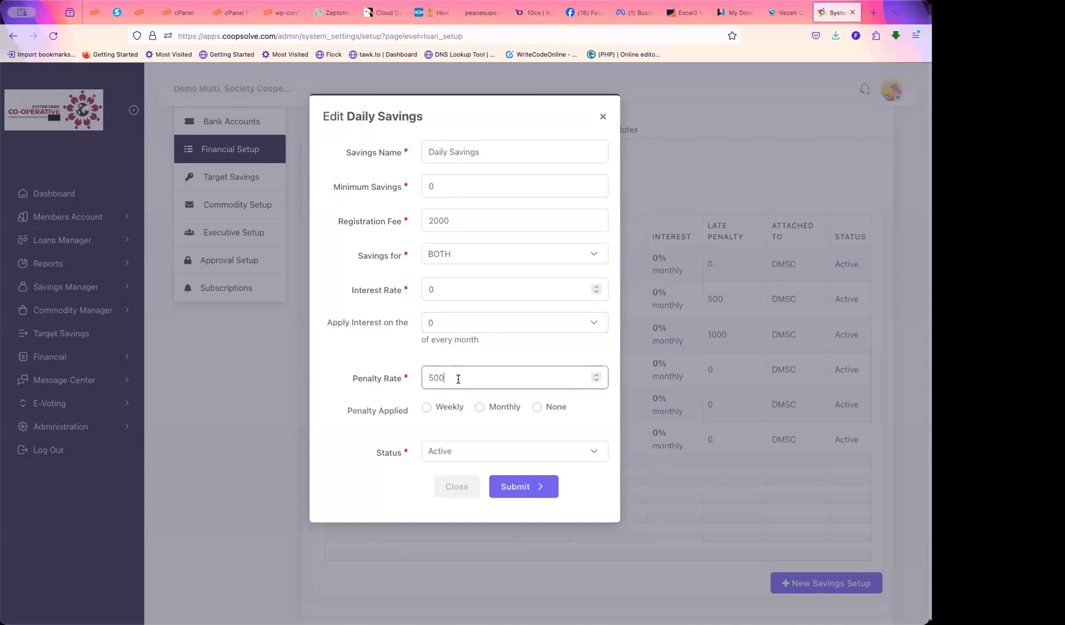
pyautogui.moveTo(446, 377); pyautogui.dragTo(425, 376)
pyautogui.click(426, 407)
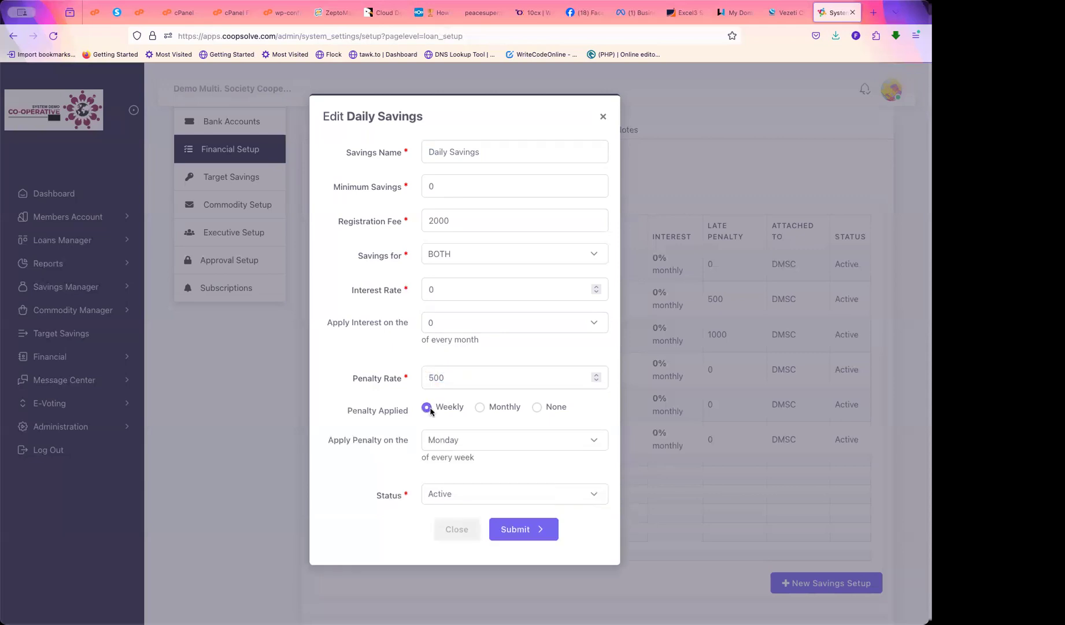
pyautogui.click(479, 407)
pyautogui.click(537, 408)
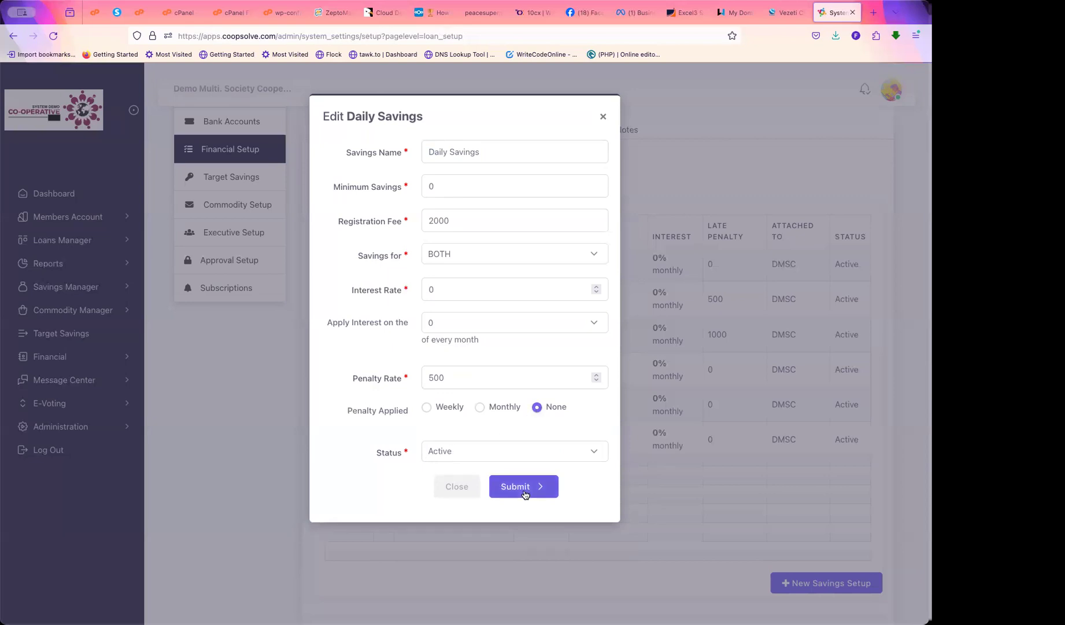
pyautogui.click(483, 151)
pyautogui.moveTo(483, 151); pyautogui.dragTo(425, 153)
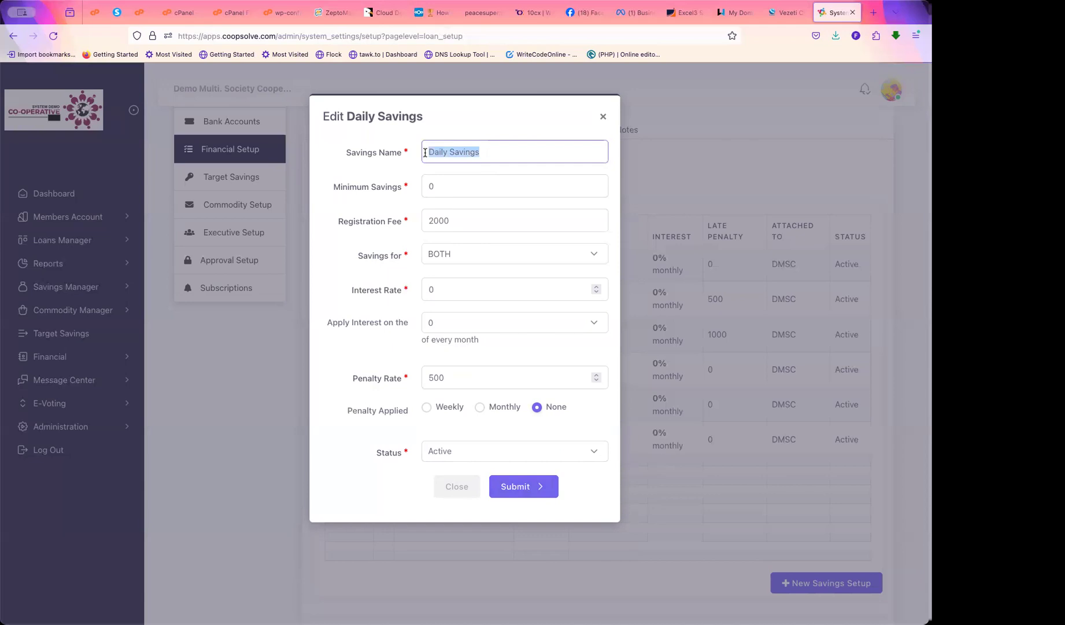
pyautogui.click(605, 118)
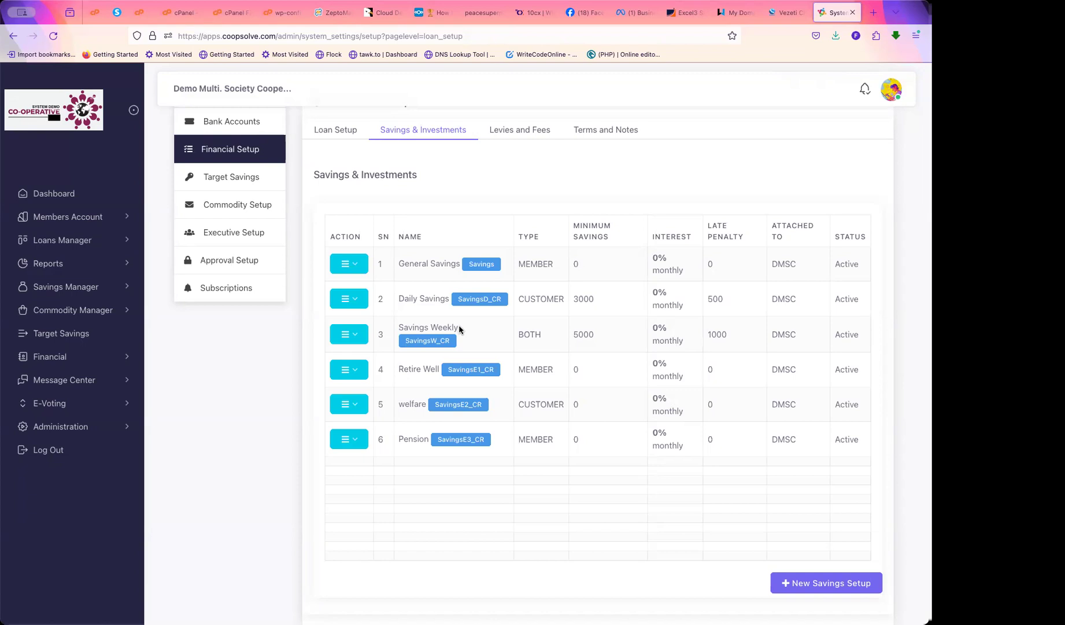
pyautogui.moveTo(460, 329); pyautogui.dragTo(383, 333)
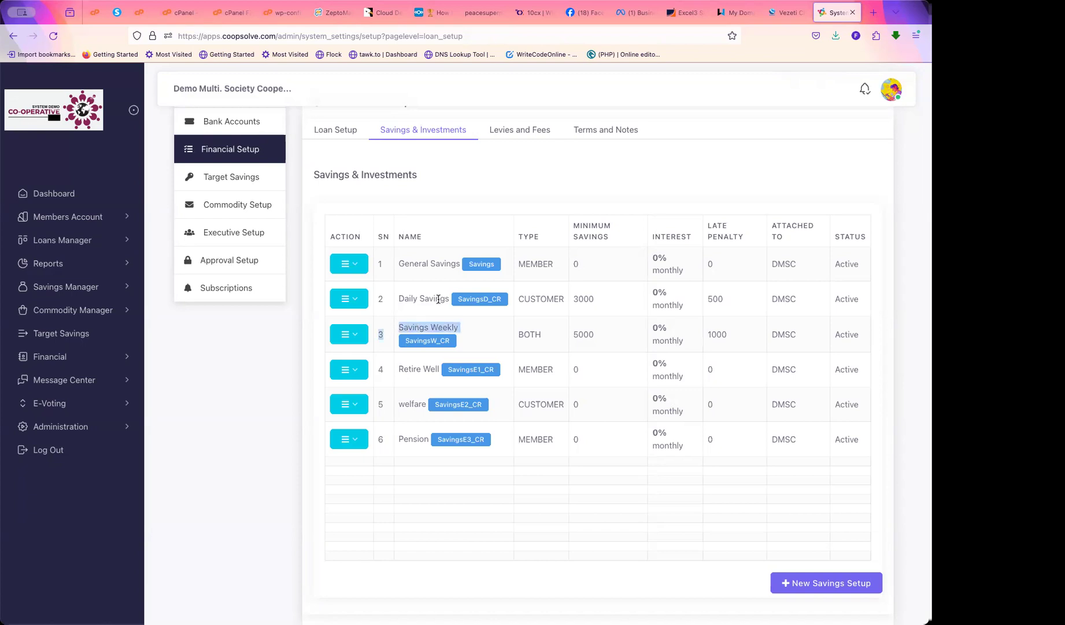
pyautogui.click(435, 298)
pyautogui.tripleClick(435, 298)
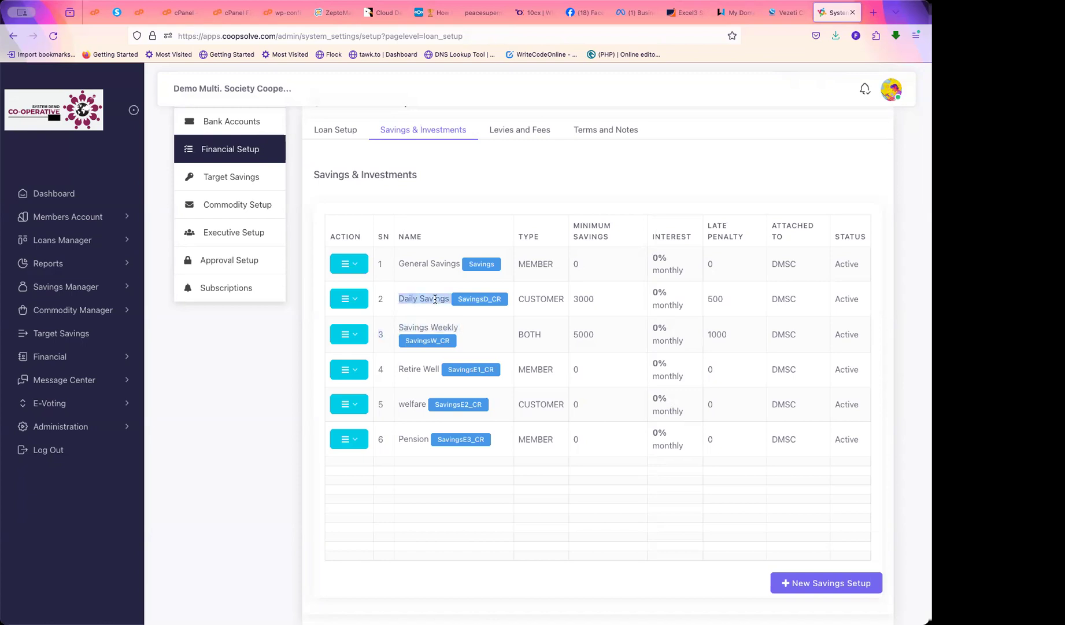
pyautogui.tripleClick(419, 264)
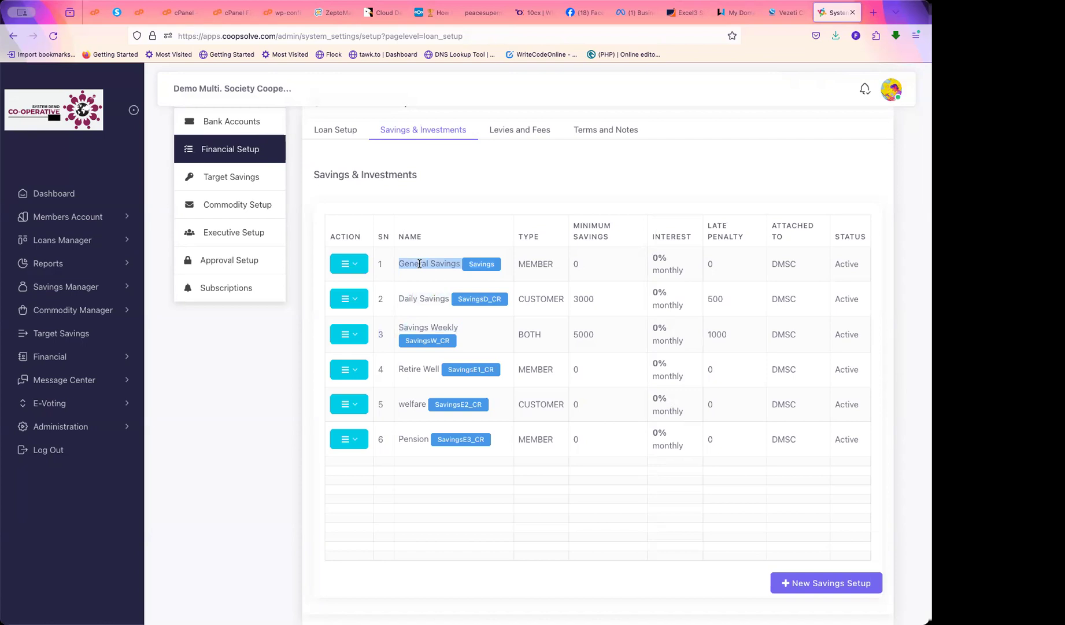
pyautogui.click(819, 585)
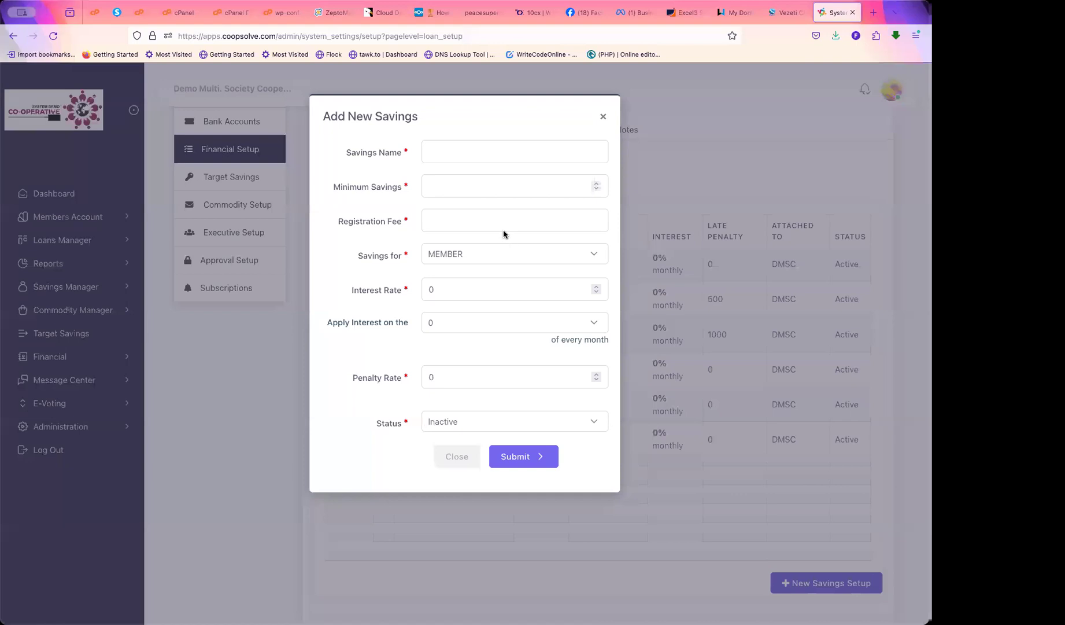
pyautogui.click(456, 153)
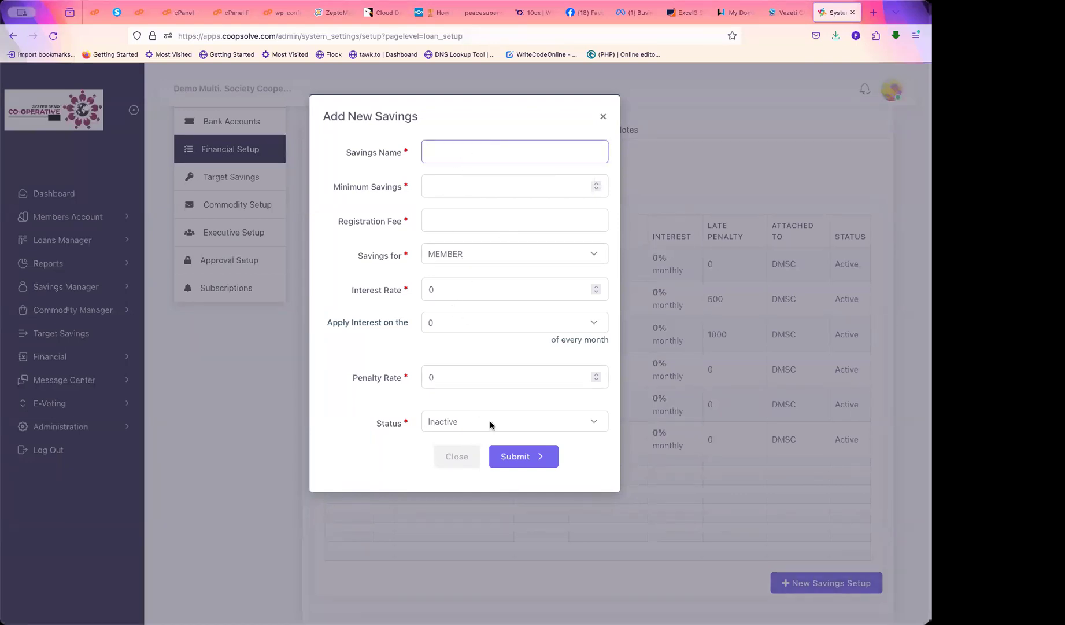
pyautogui.doubleClick(387, 425)
pyautogui.click(448, 424)
pyautogui.click(447, 430)
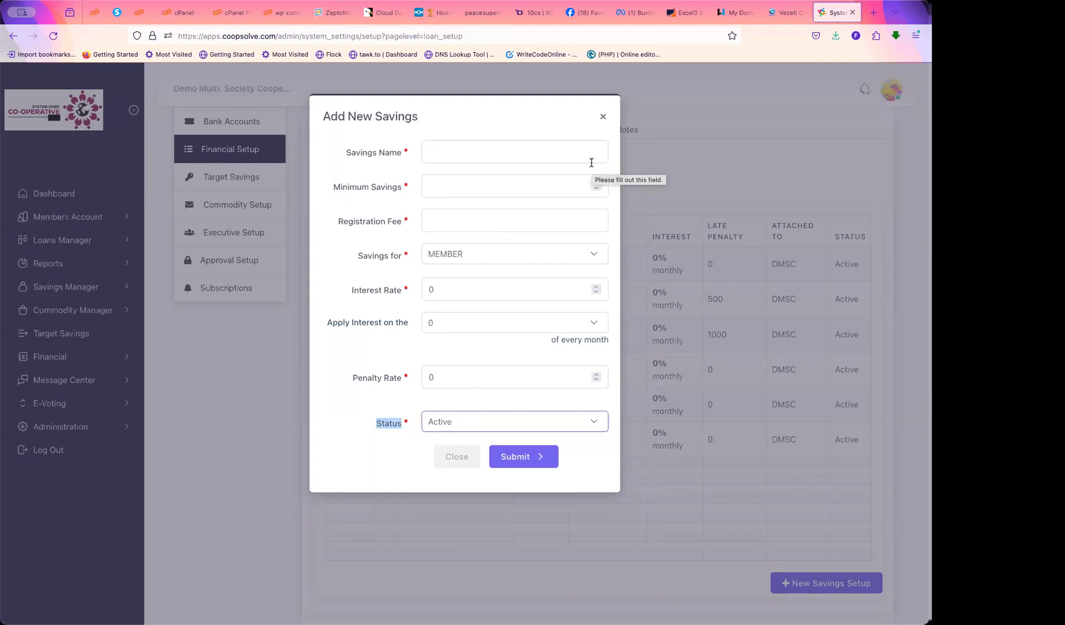
pyautogui.click(602, 116)
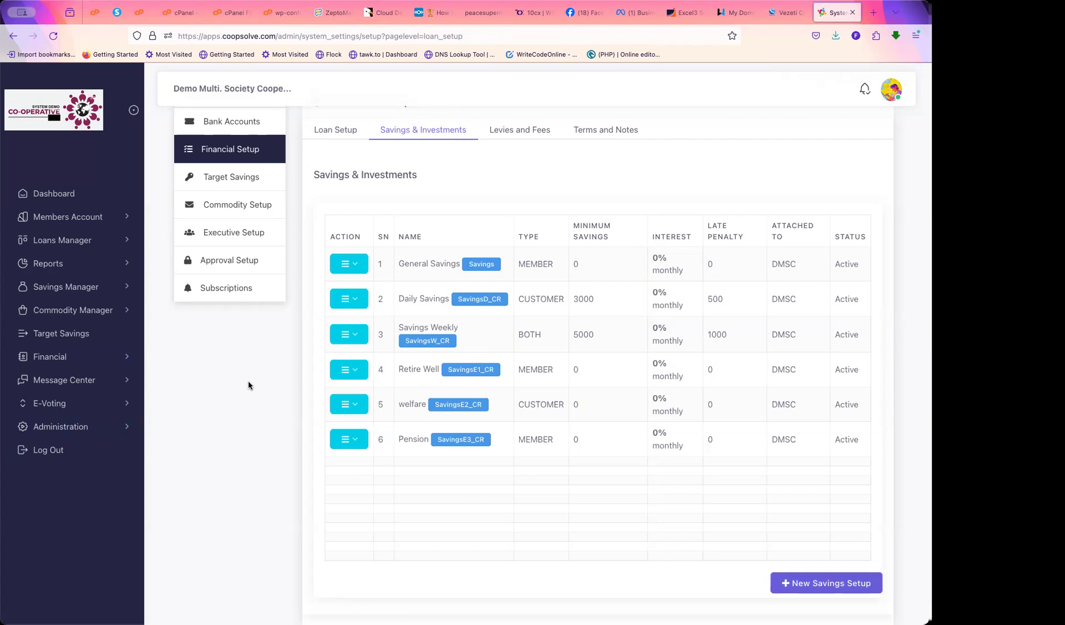
# Open the Add Employee form under Administration > Employees
pyautogui.click(109, 427)
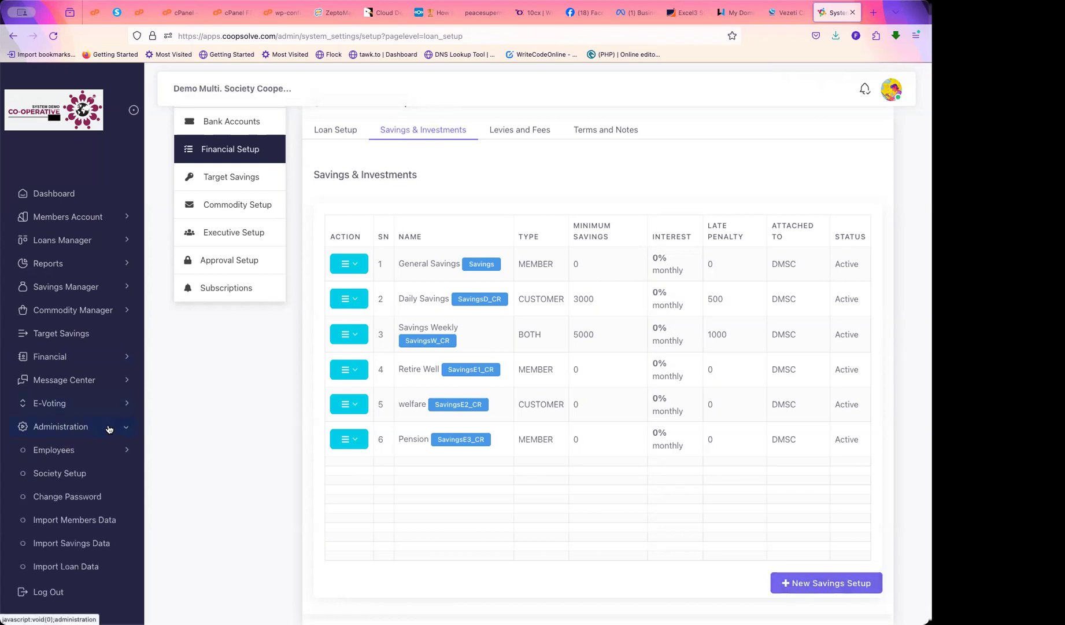
pyautogui.click(65, 456)
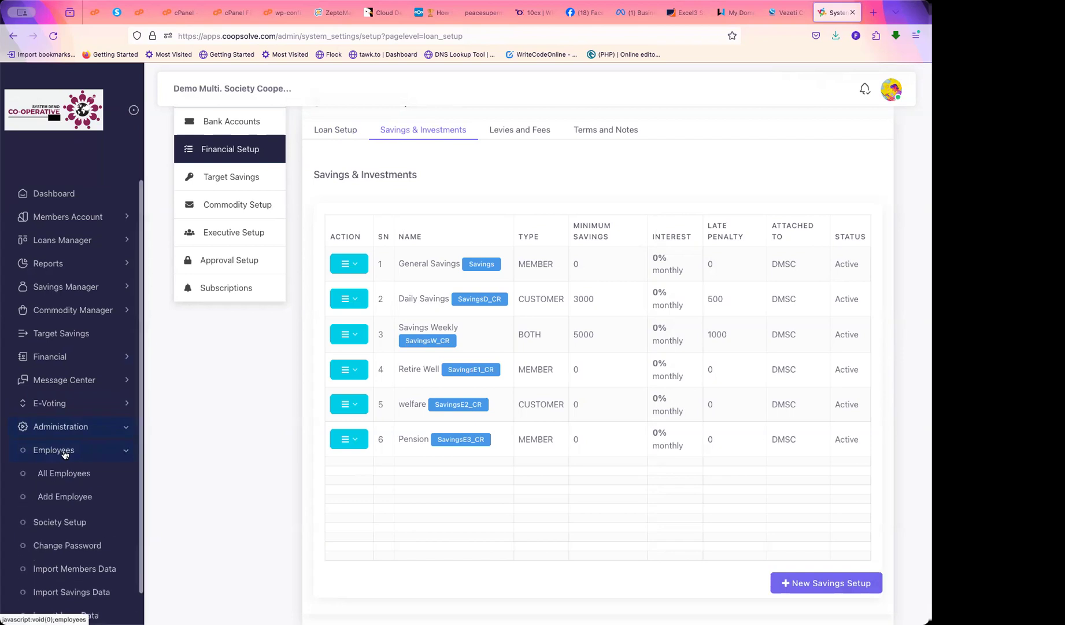
pyautogui.click(67, 500)
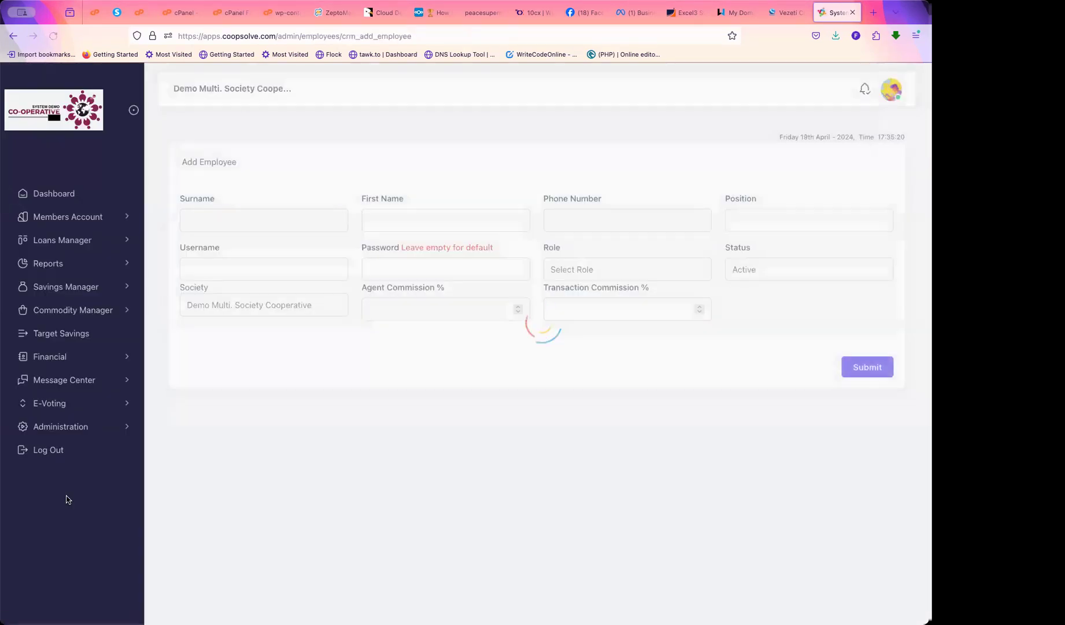
pyautogui.click(218, 217)
pyautogui.click(395, 217)
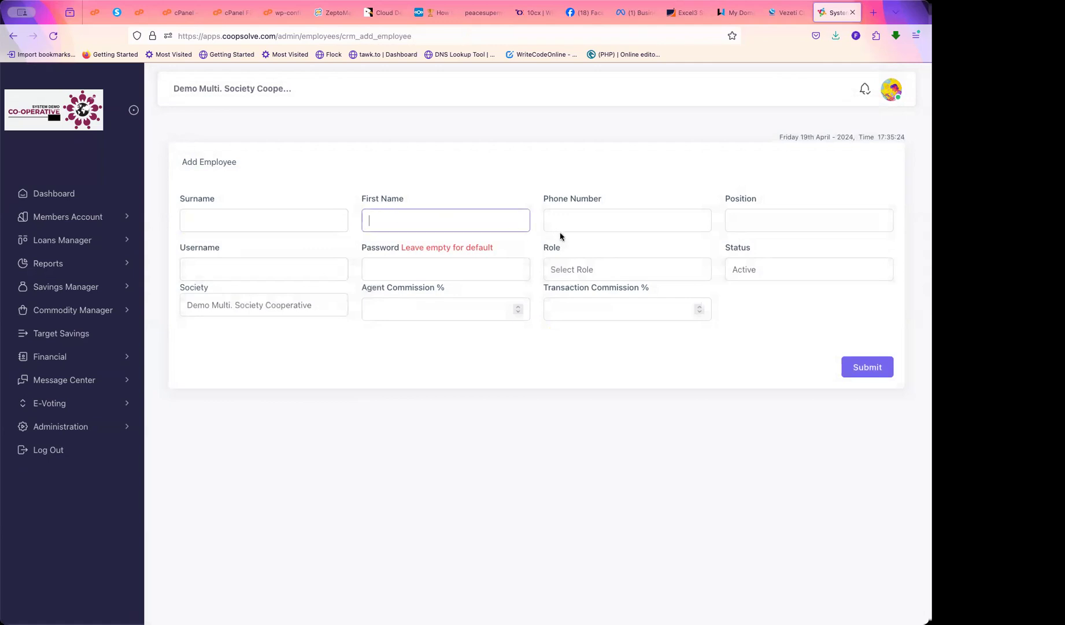
pyautogui.click(587, 215)
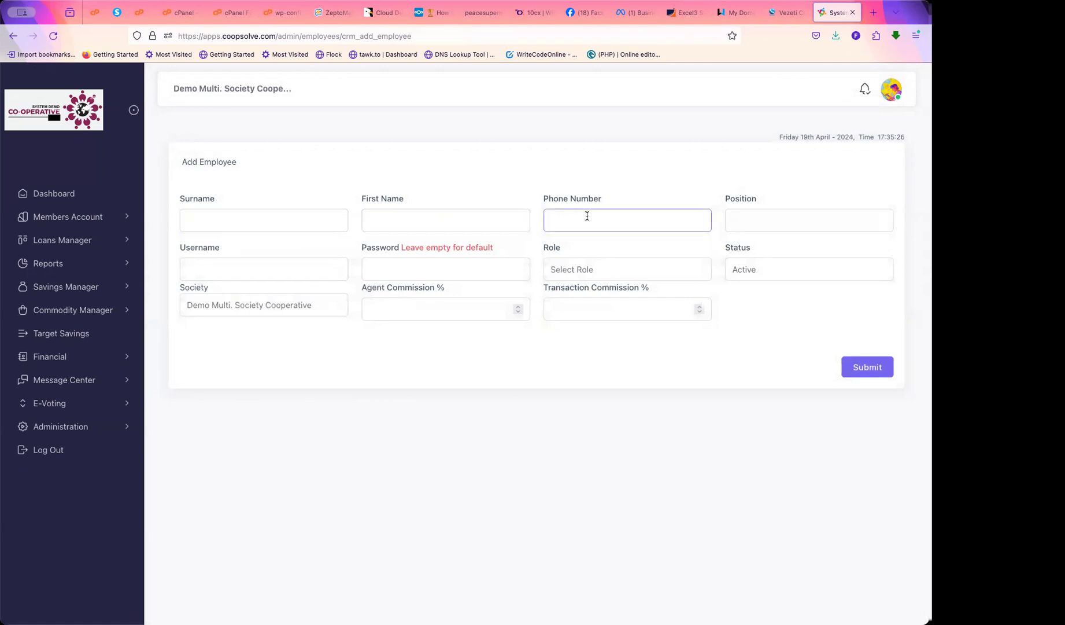
pyautogui.click(751, 220)
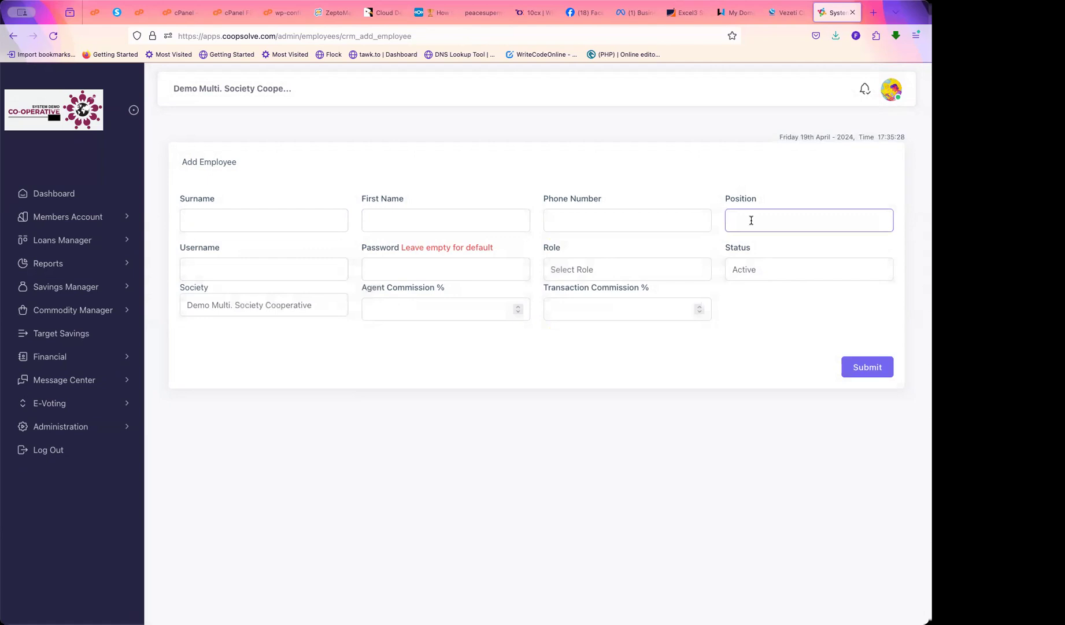
pyautogui.moveTo(725, 247); pyautogui.dragTo(759, 251)
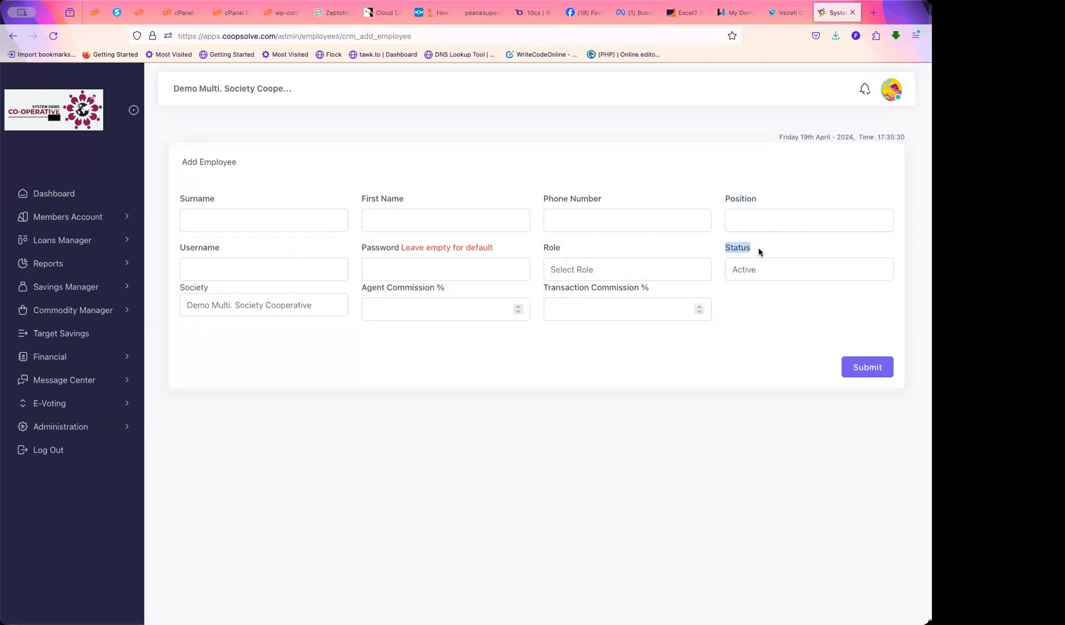
pyautogui.click(317, 226)
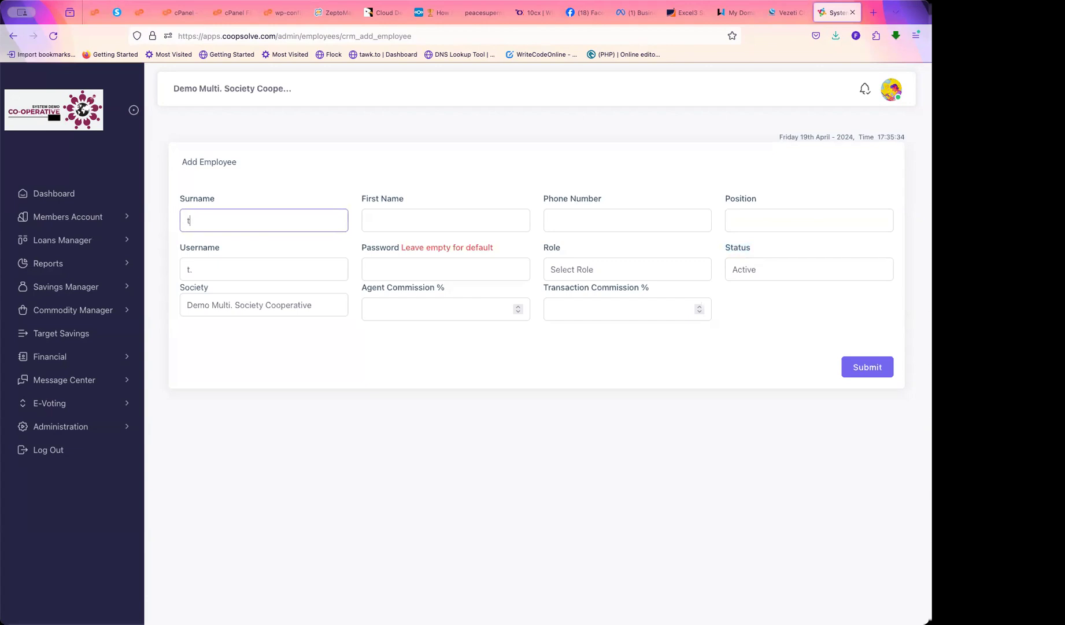
# Fill in the employee's surname and first name, and set the account password
pyautogui.press('Tab')
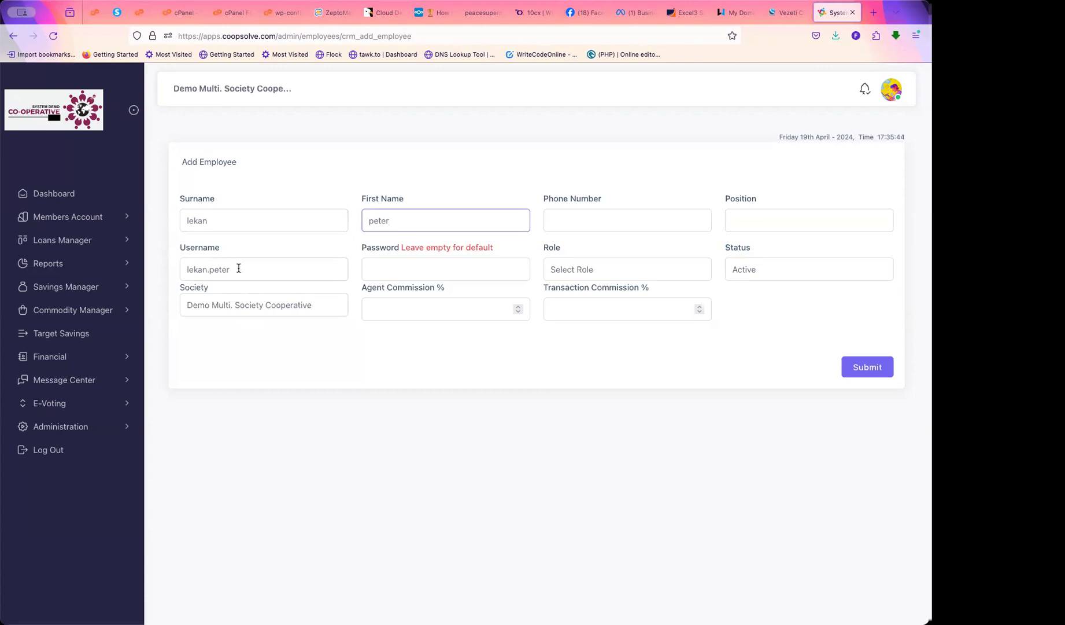
pyautogui.moveTo(235, 269); pyautogui.dragTo(181, 271)
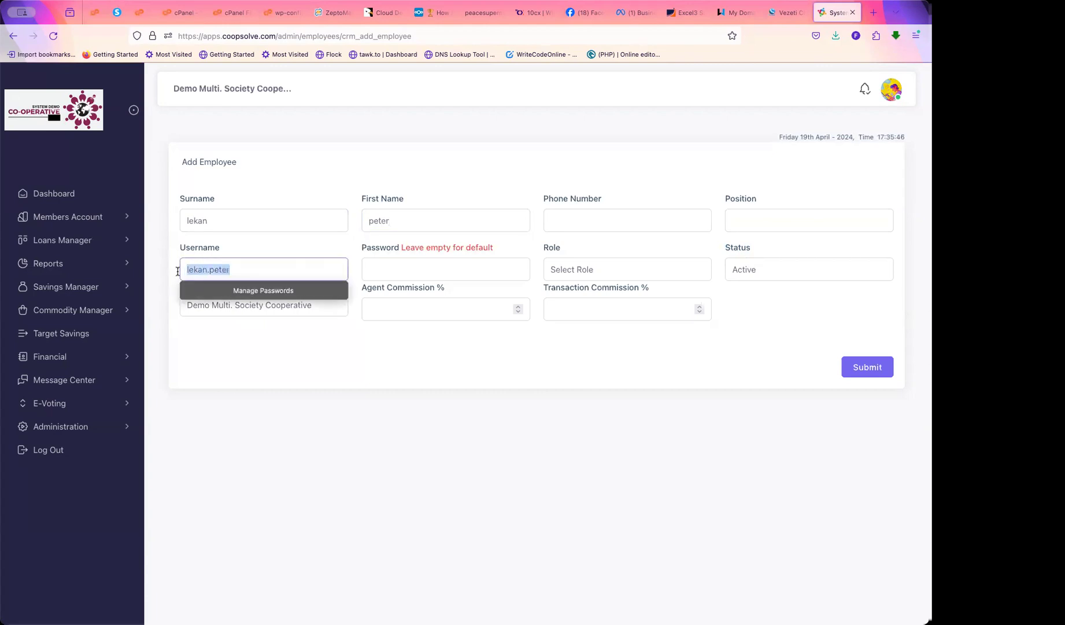
pyautogui.click(385, 270)
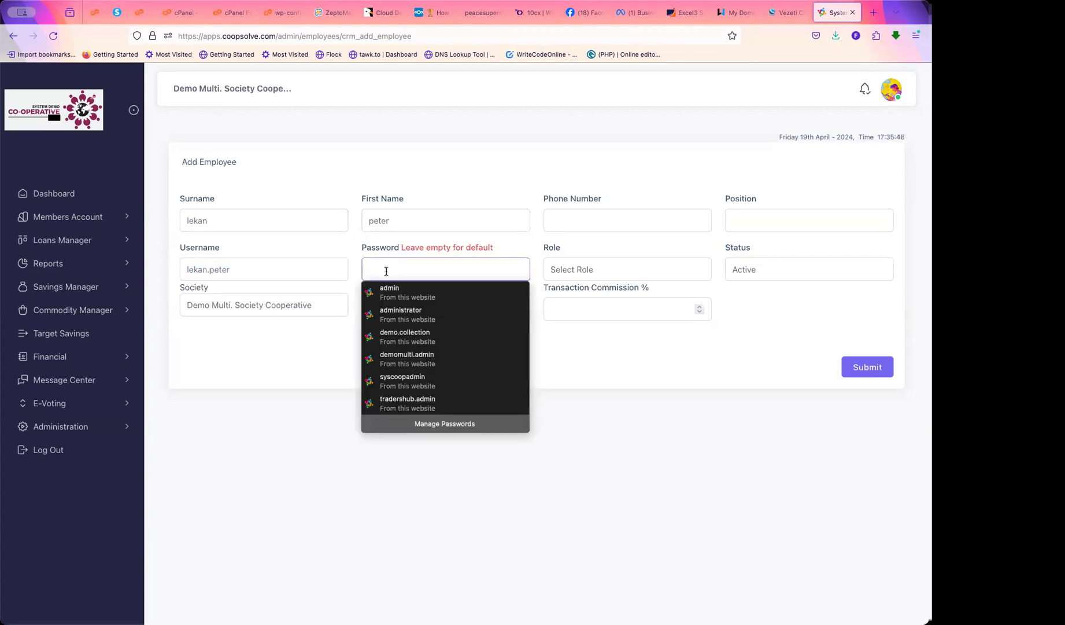
pyautogui.write('123456789')
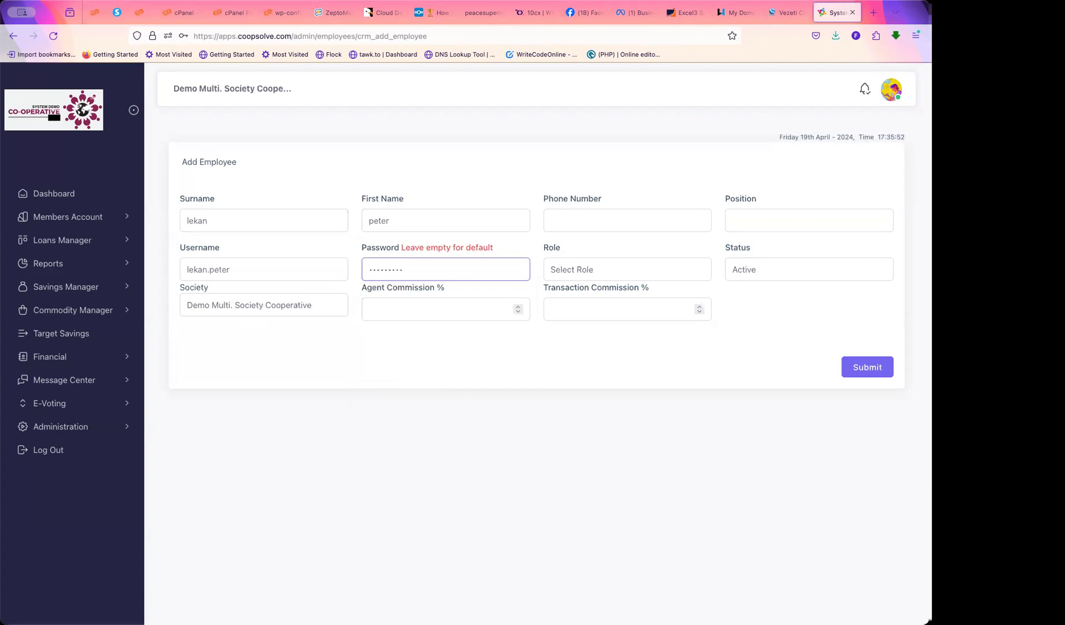
# Assign the new employee the Executive & Staff role
pyautogui.click(582, 268)
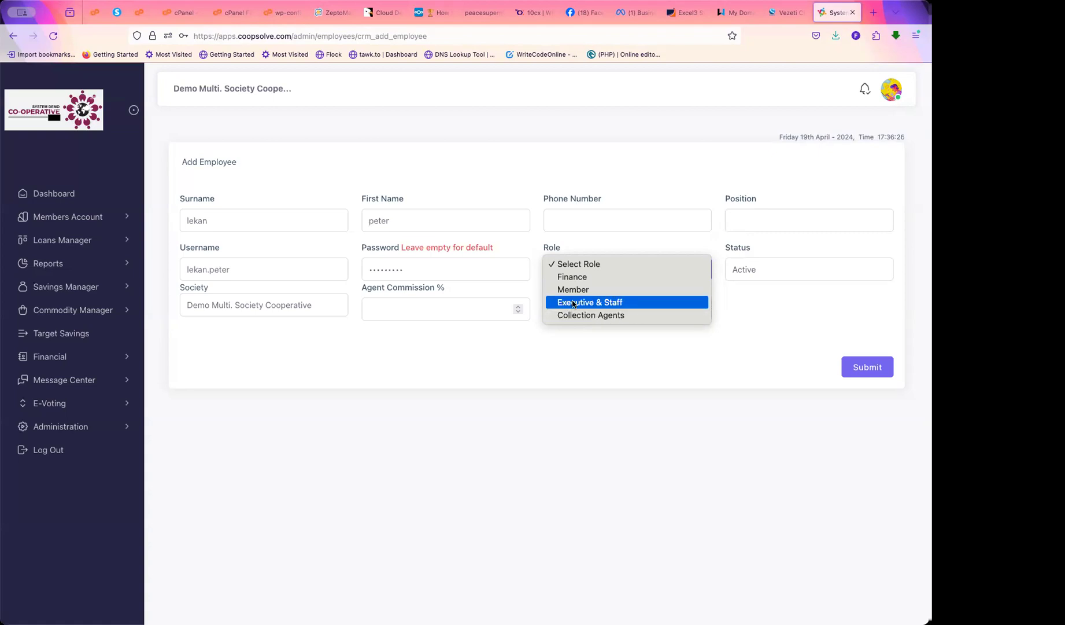
pyautogui.click(617, 303)
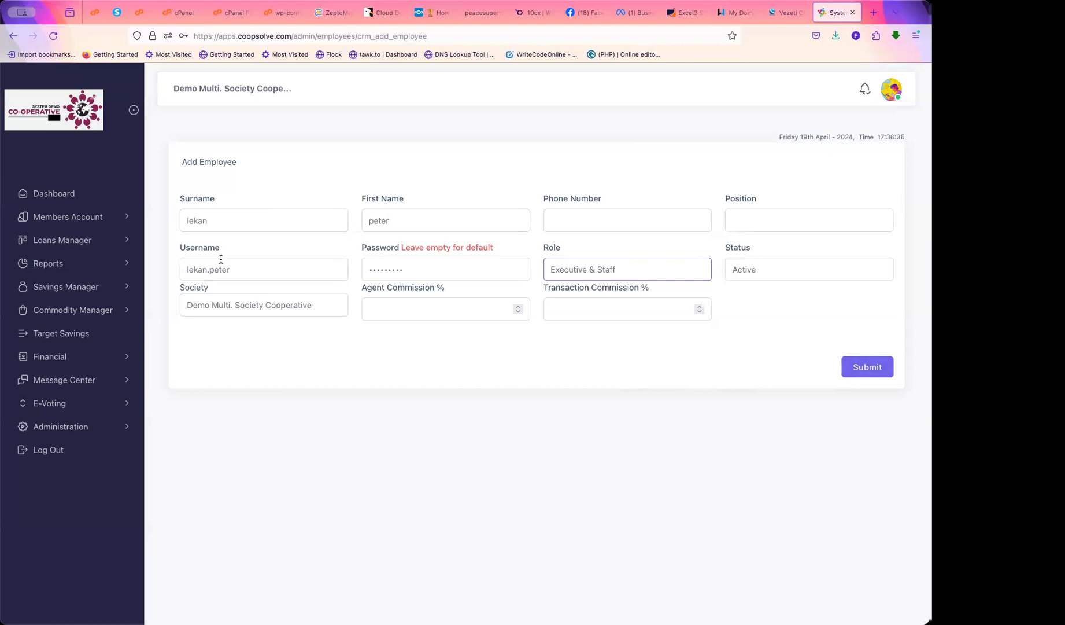
pyautogui.doubleClick(238, 270)
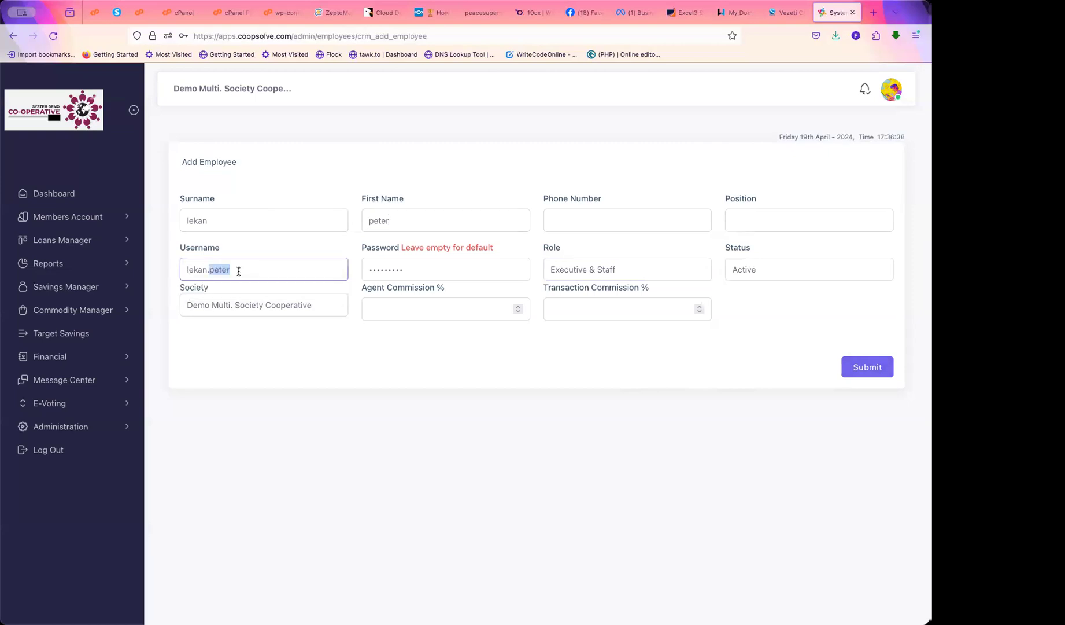
pyautogui.click(302, 370)
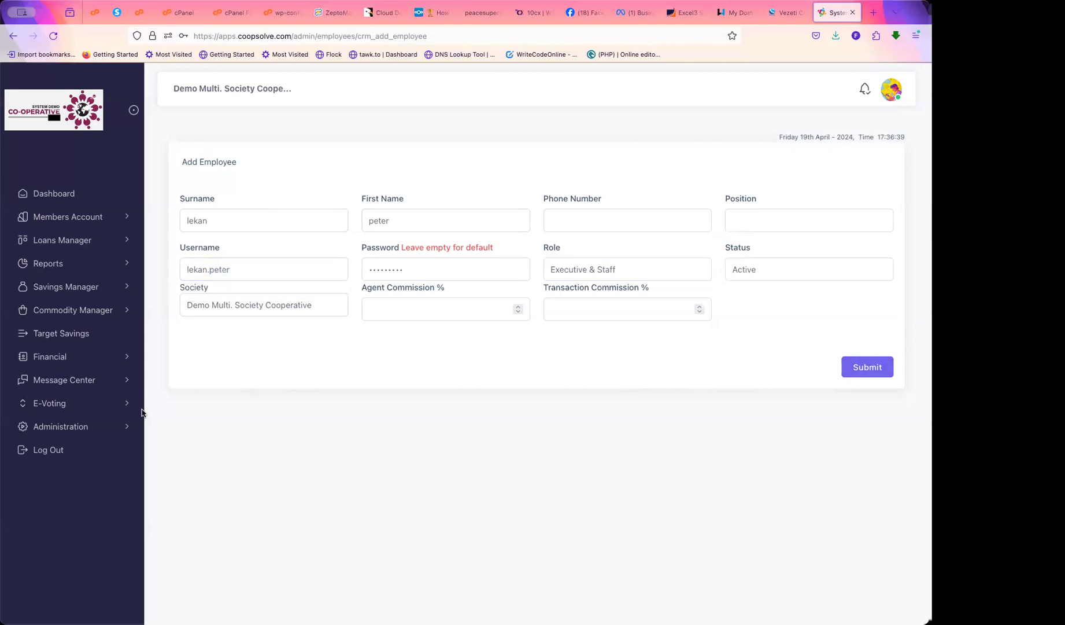
pyautogui.click(90, 428)
# Go to Society Setup > Approval Setup and open the New Approval form without choosing a route
pyautogui.click(52, 475)
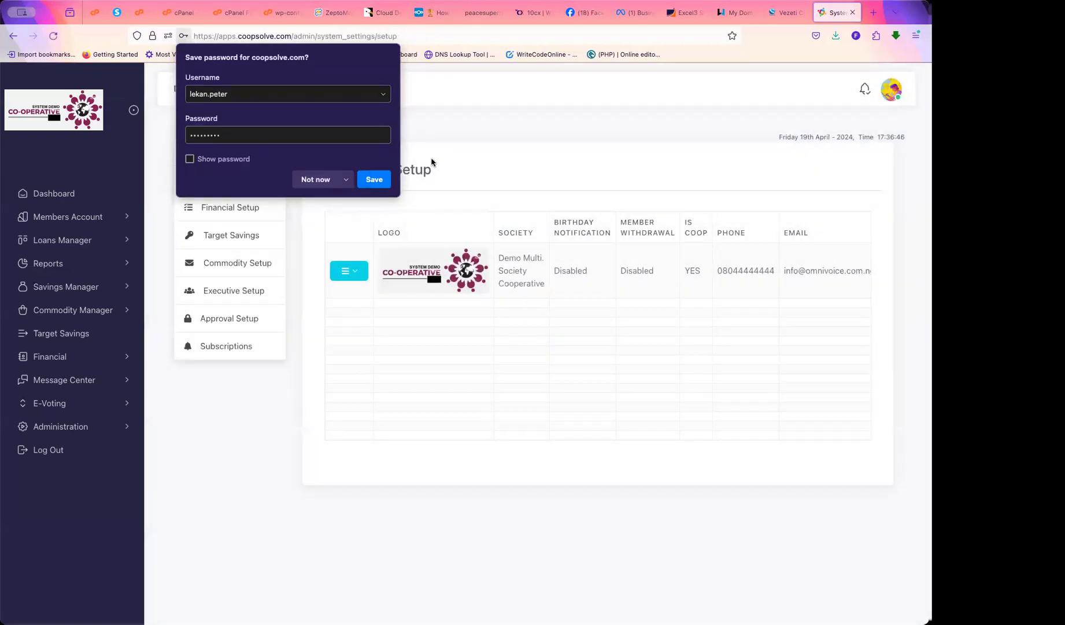
pyautogui.click(225, 319)
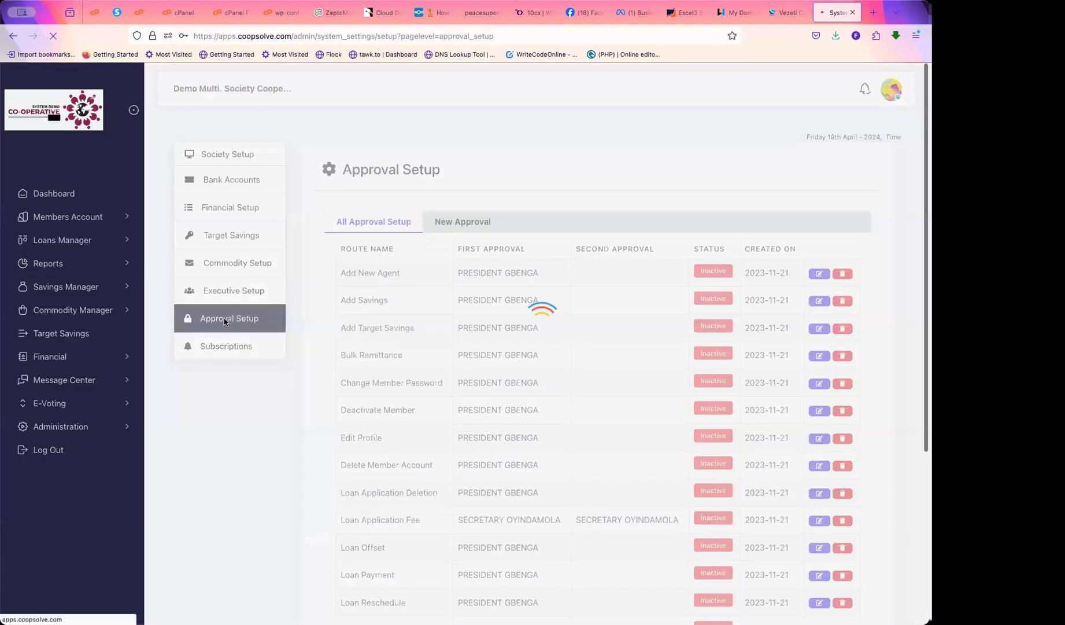
pyautogui.click(456, 224)
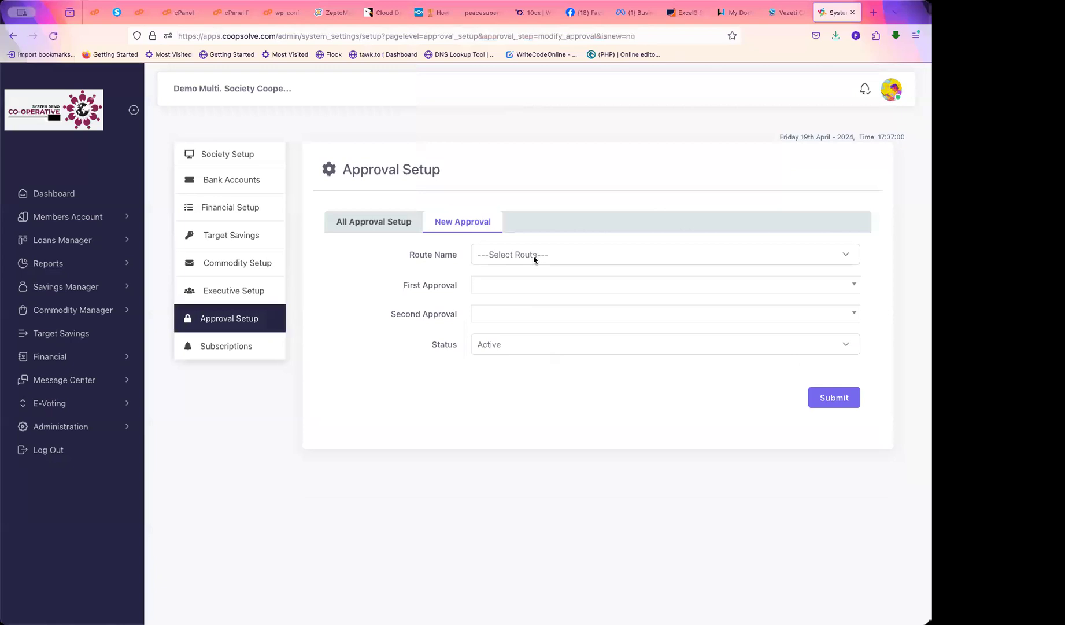
pyautogui.click(534, 255)
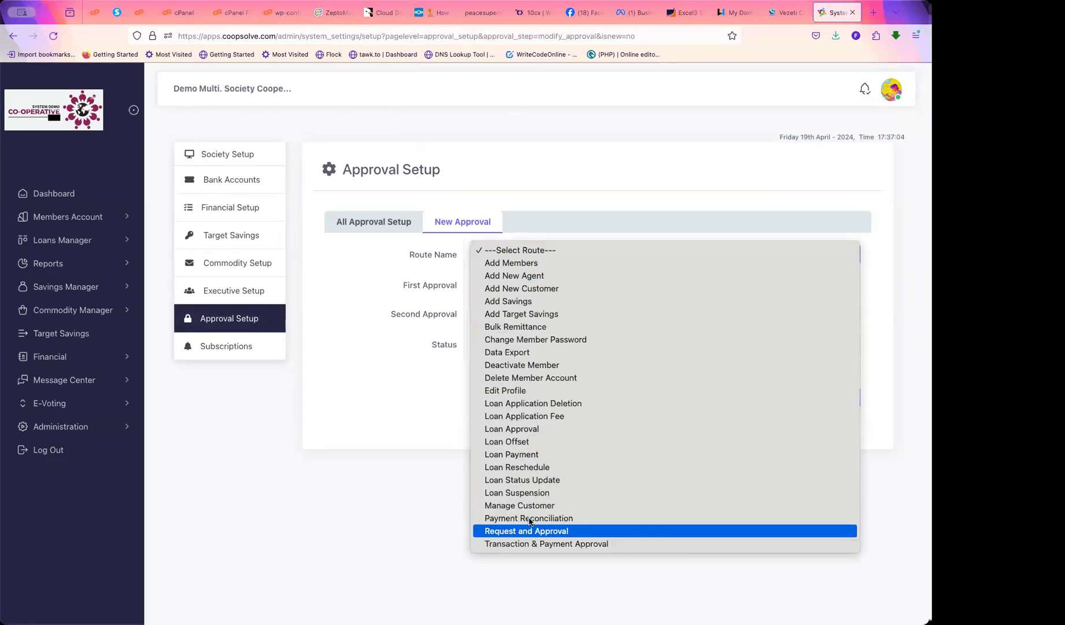
pyautogui.click(375, 376)
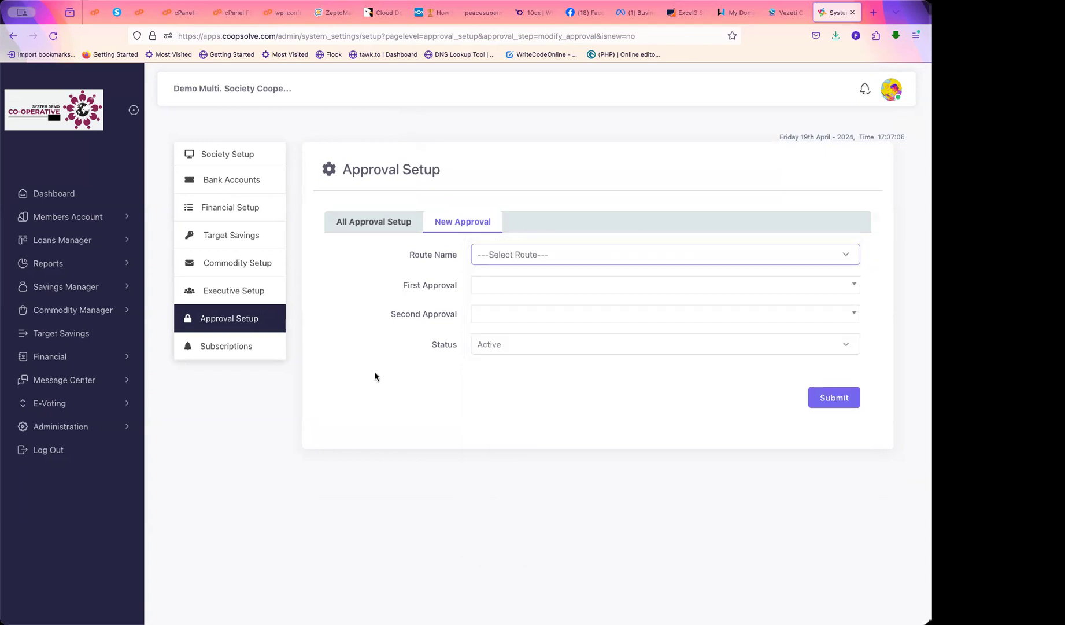